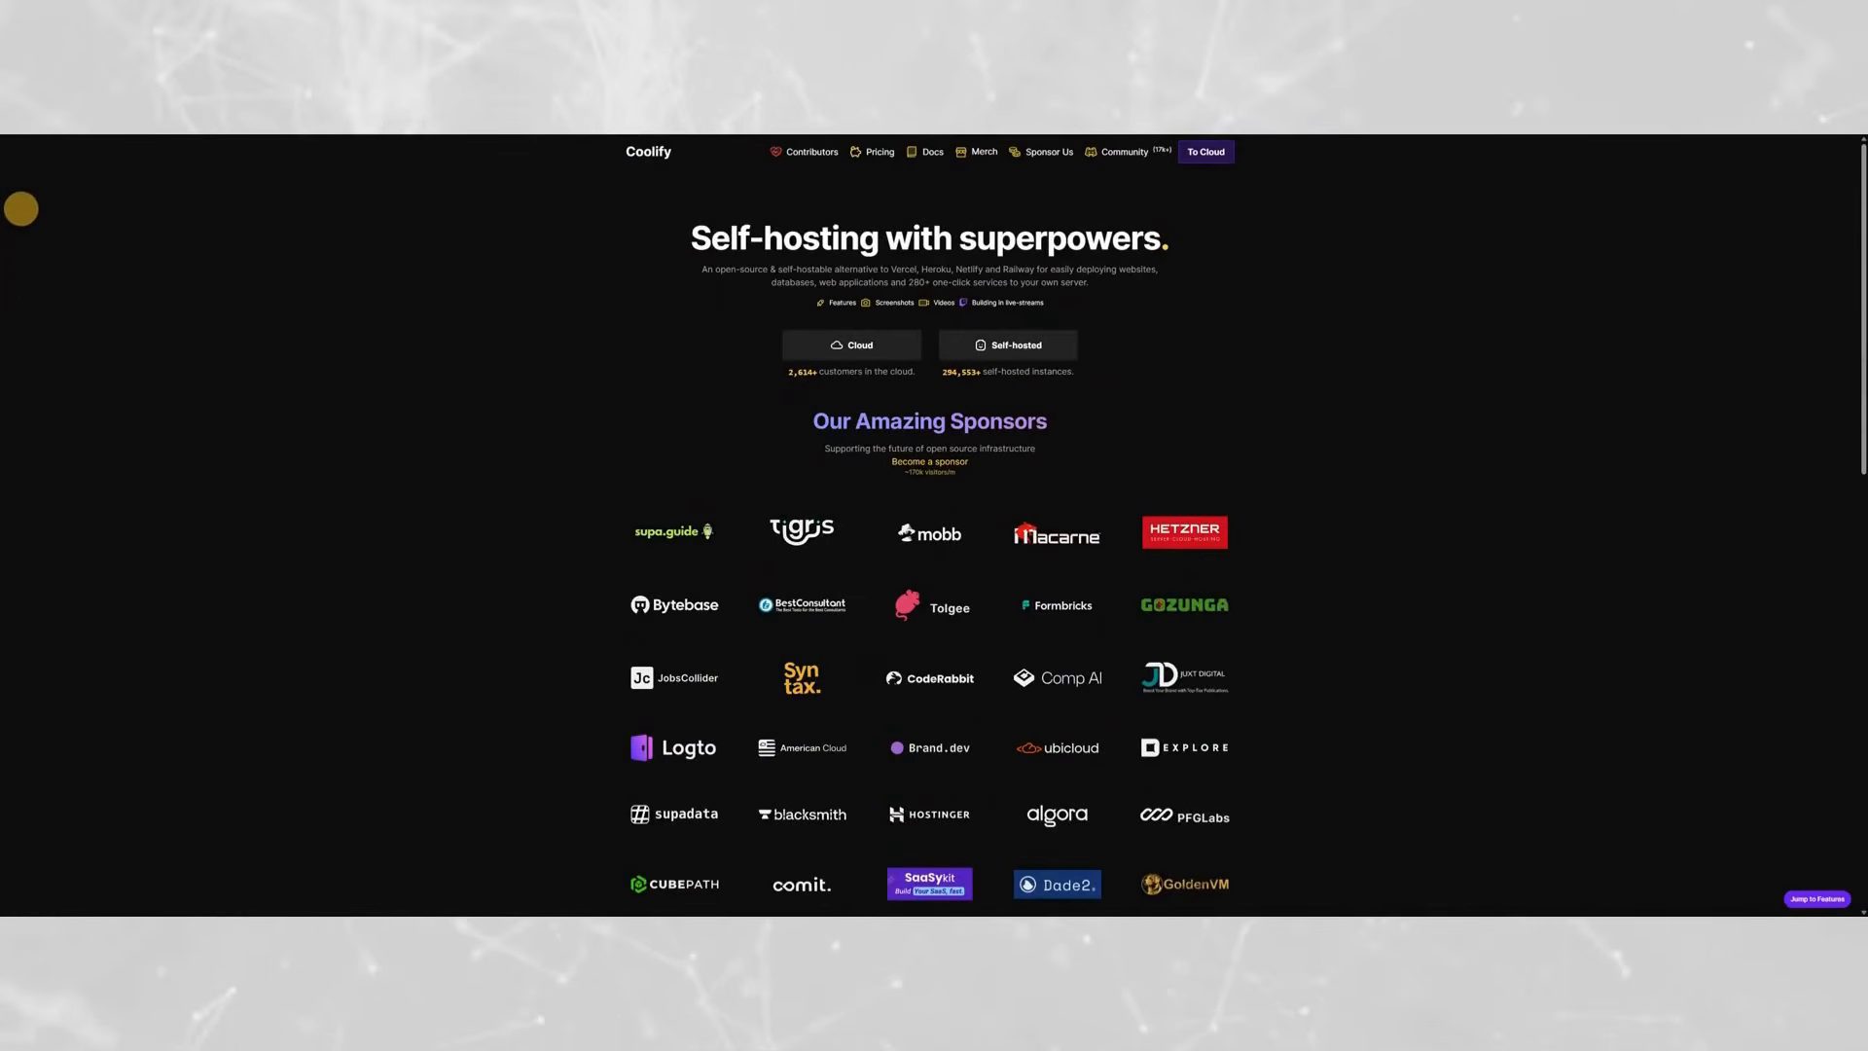
# - Look through the Coolify homepage, from its sponsors down to the Features section
pyautogui.scroll(-1, 203, 288)
pyautogui.scroll(-3, 27, 290)
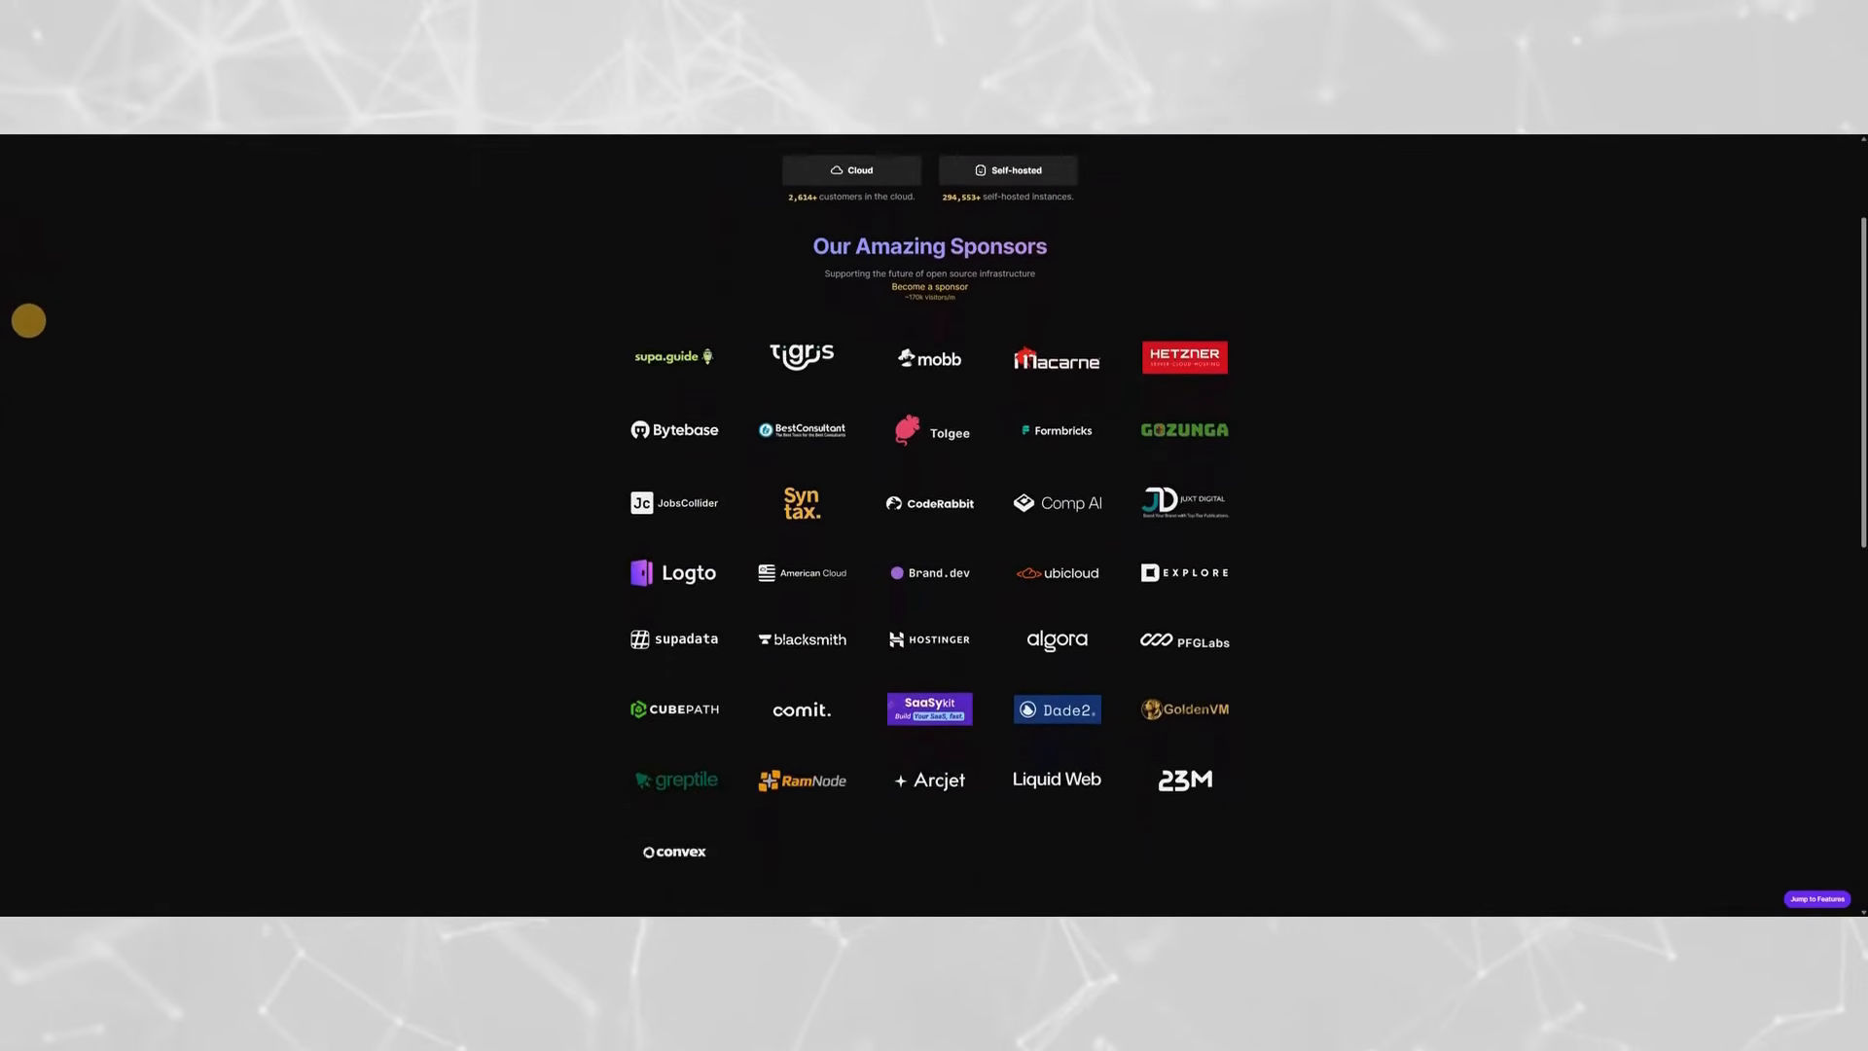
pyautogui.scroll(-3, 35, 368)
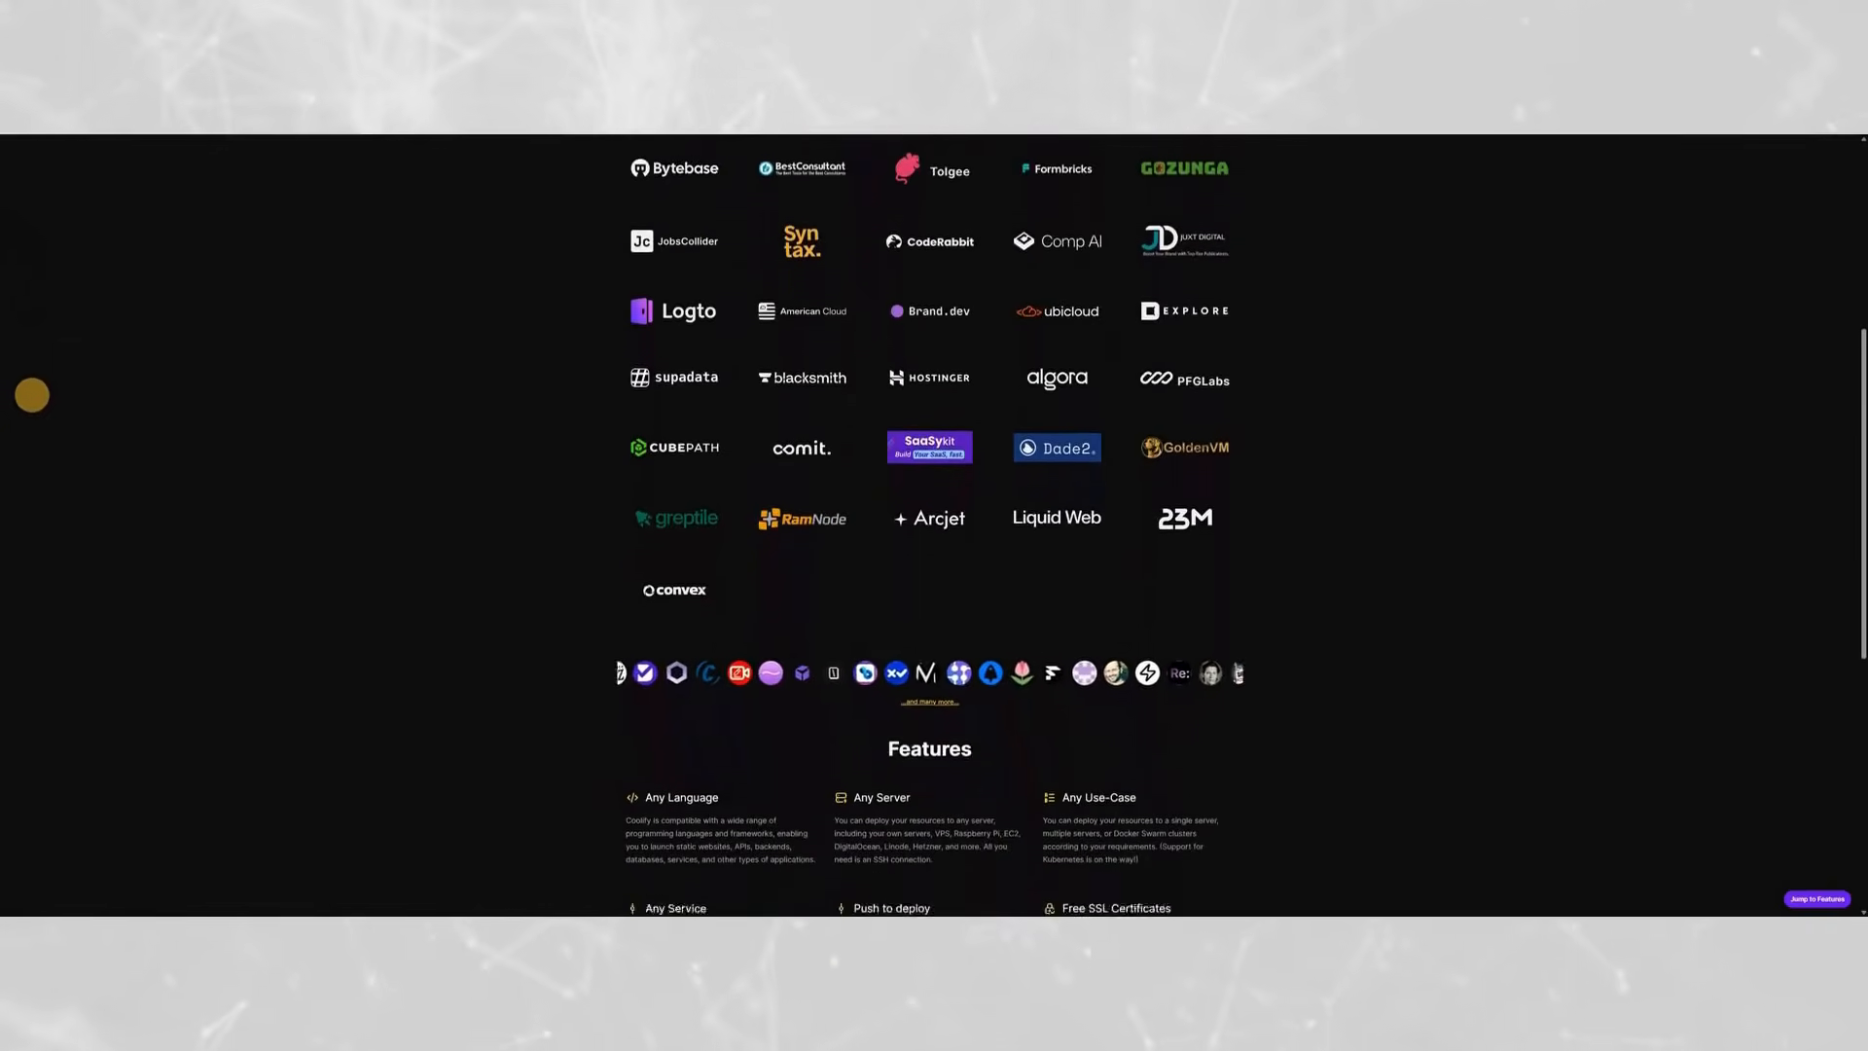
pyautogui.scroll(-3, 37, 450)
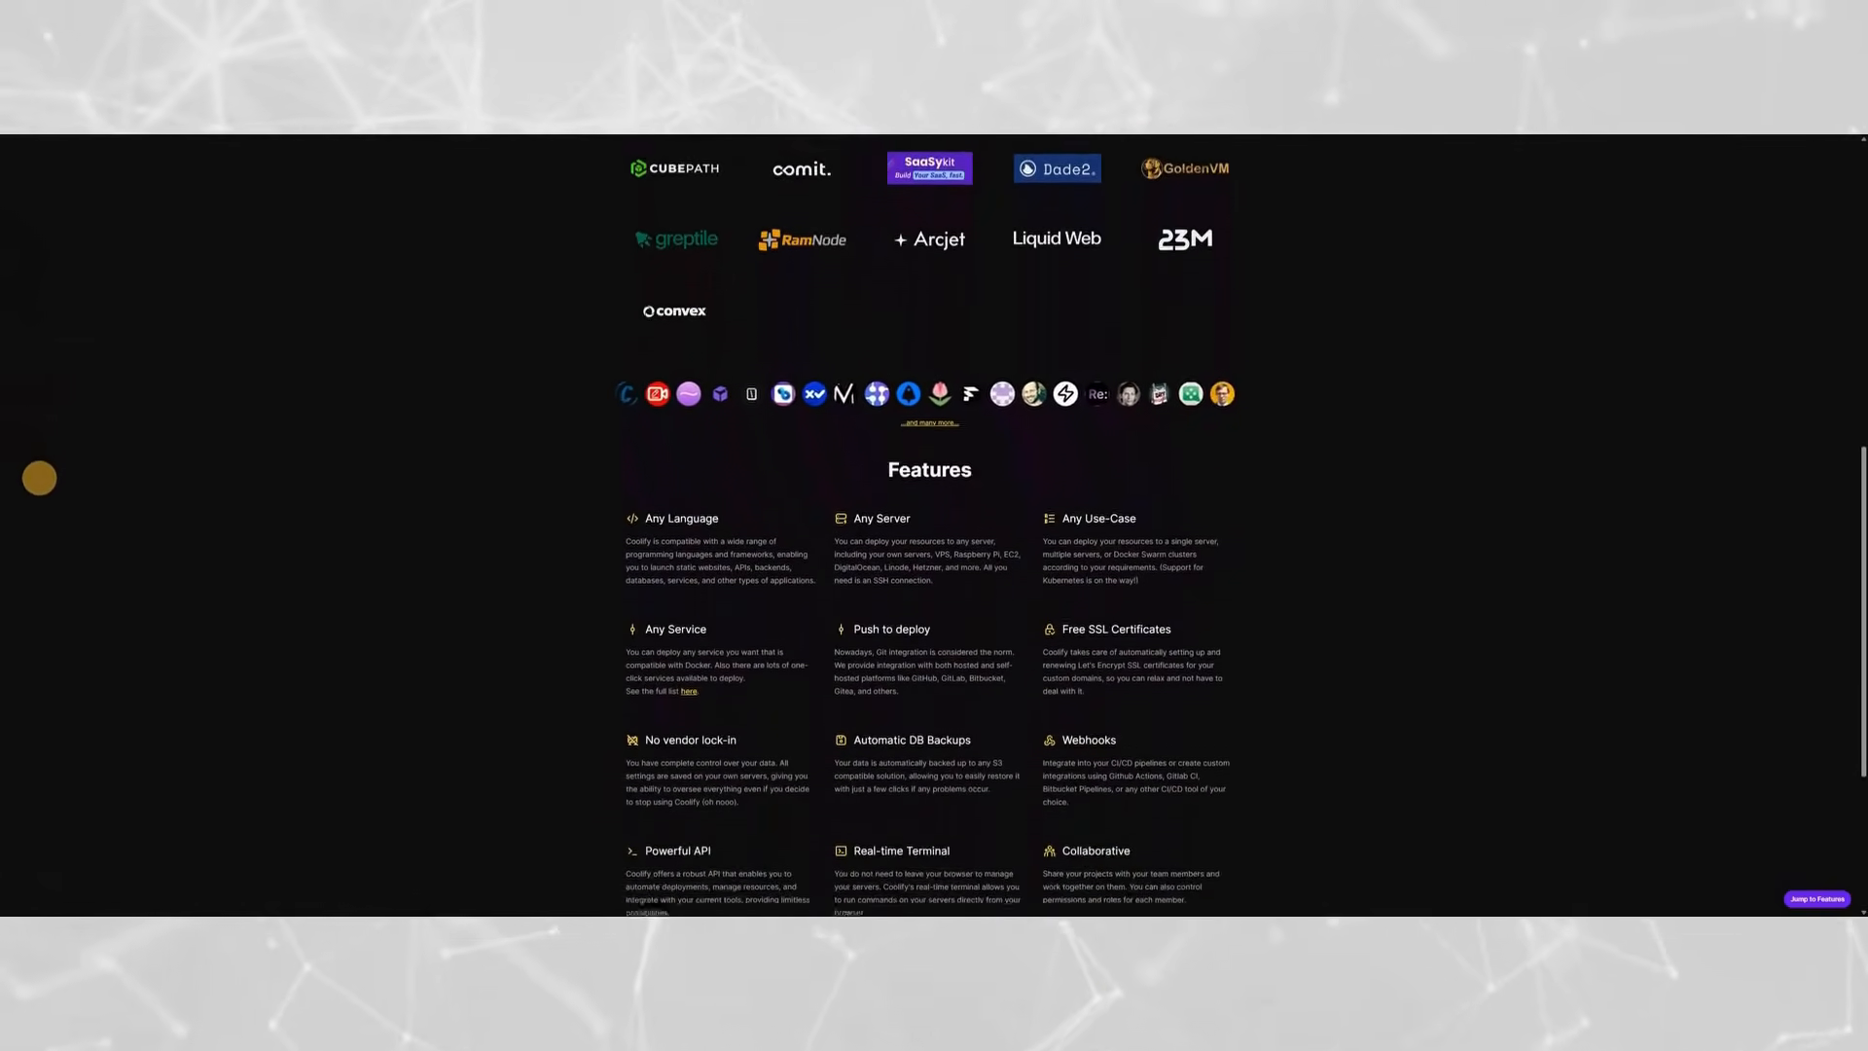
pyautogui.scroll(-3, 42, 531)
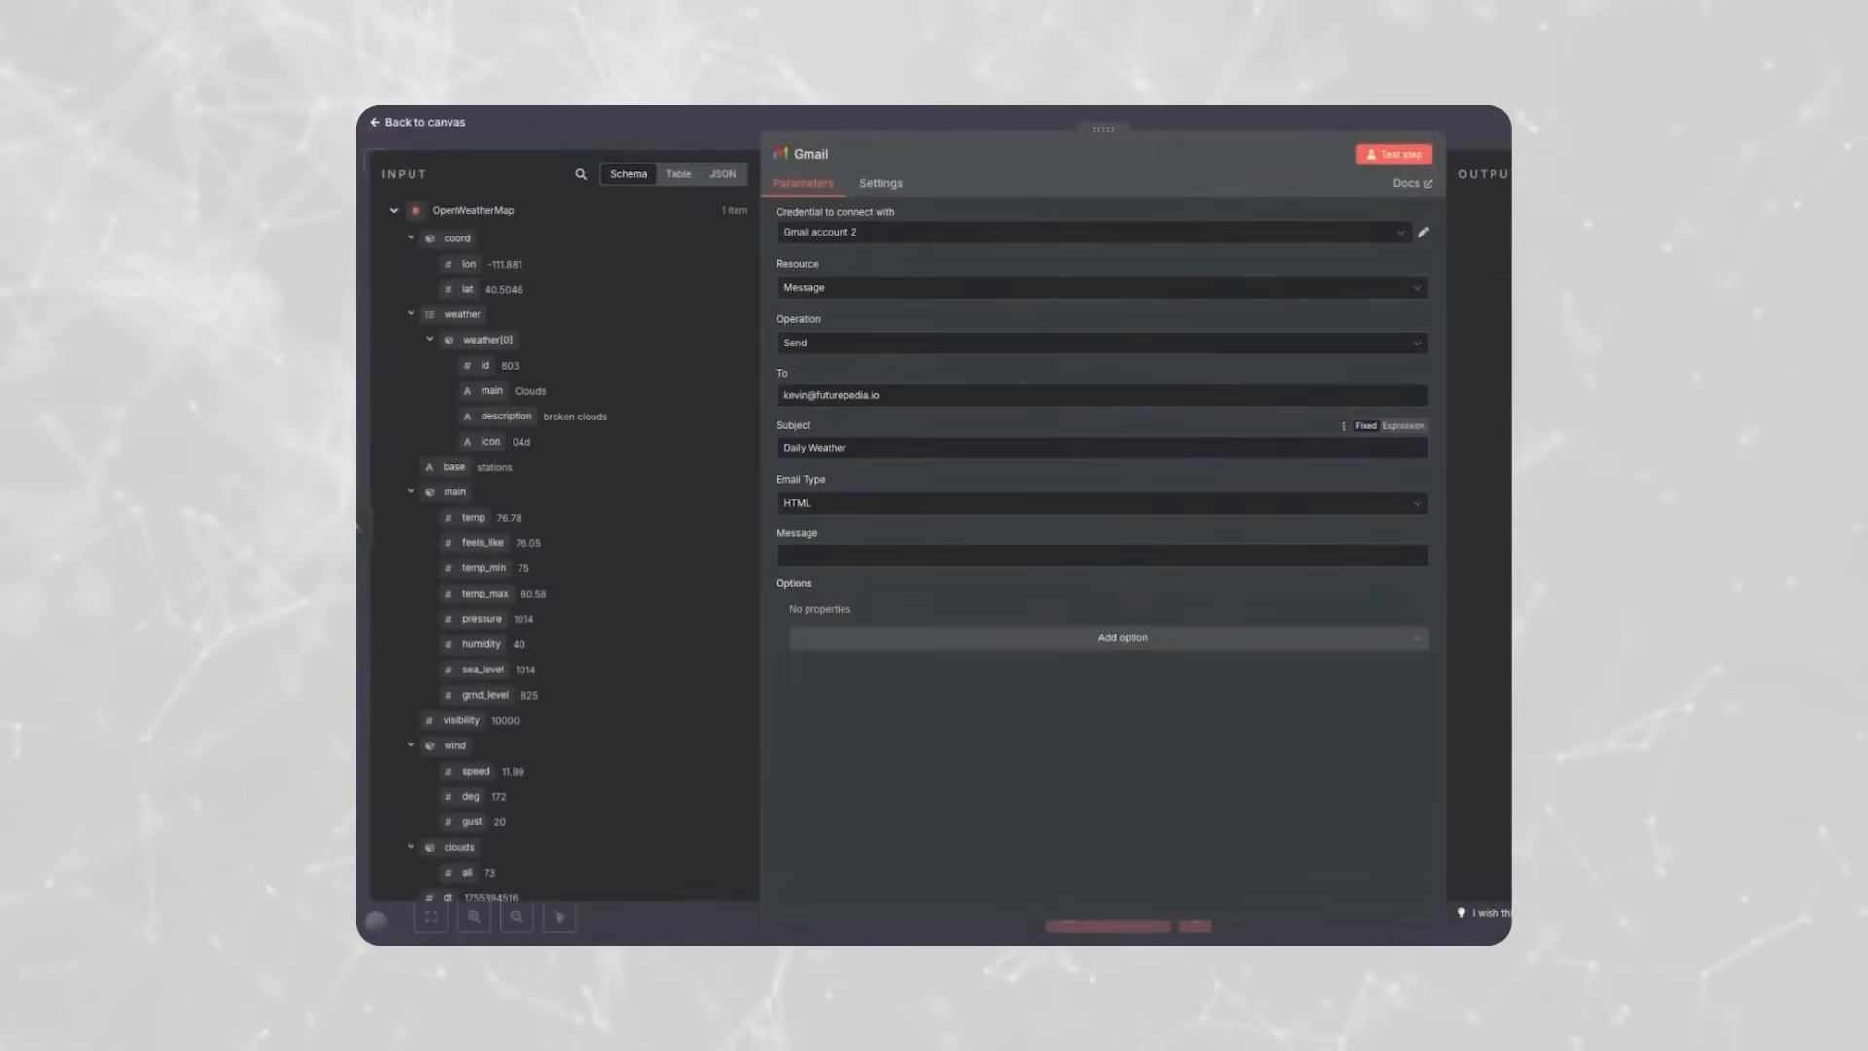
# - Compose the Gmail node's good-morning message with expressions for current temperature, city name, minimum and maximum temperature, and wind speed
pyautogui.click(1100, 503)
pyautogui.click(822, 560)
pyautogui.write('Good morning! The current temperature is')
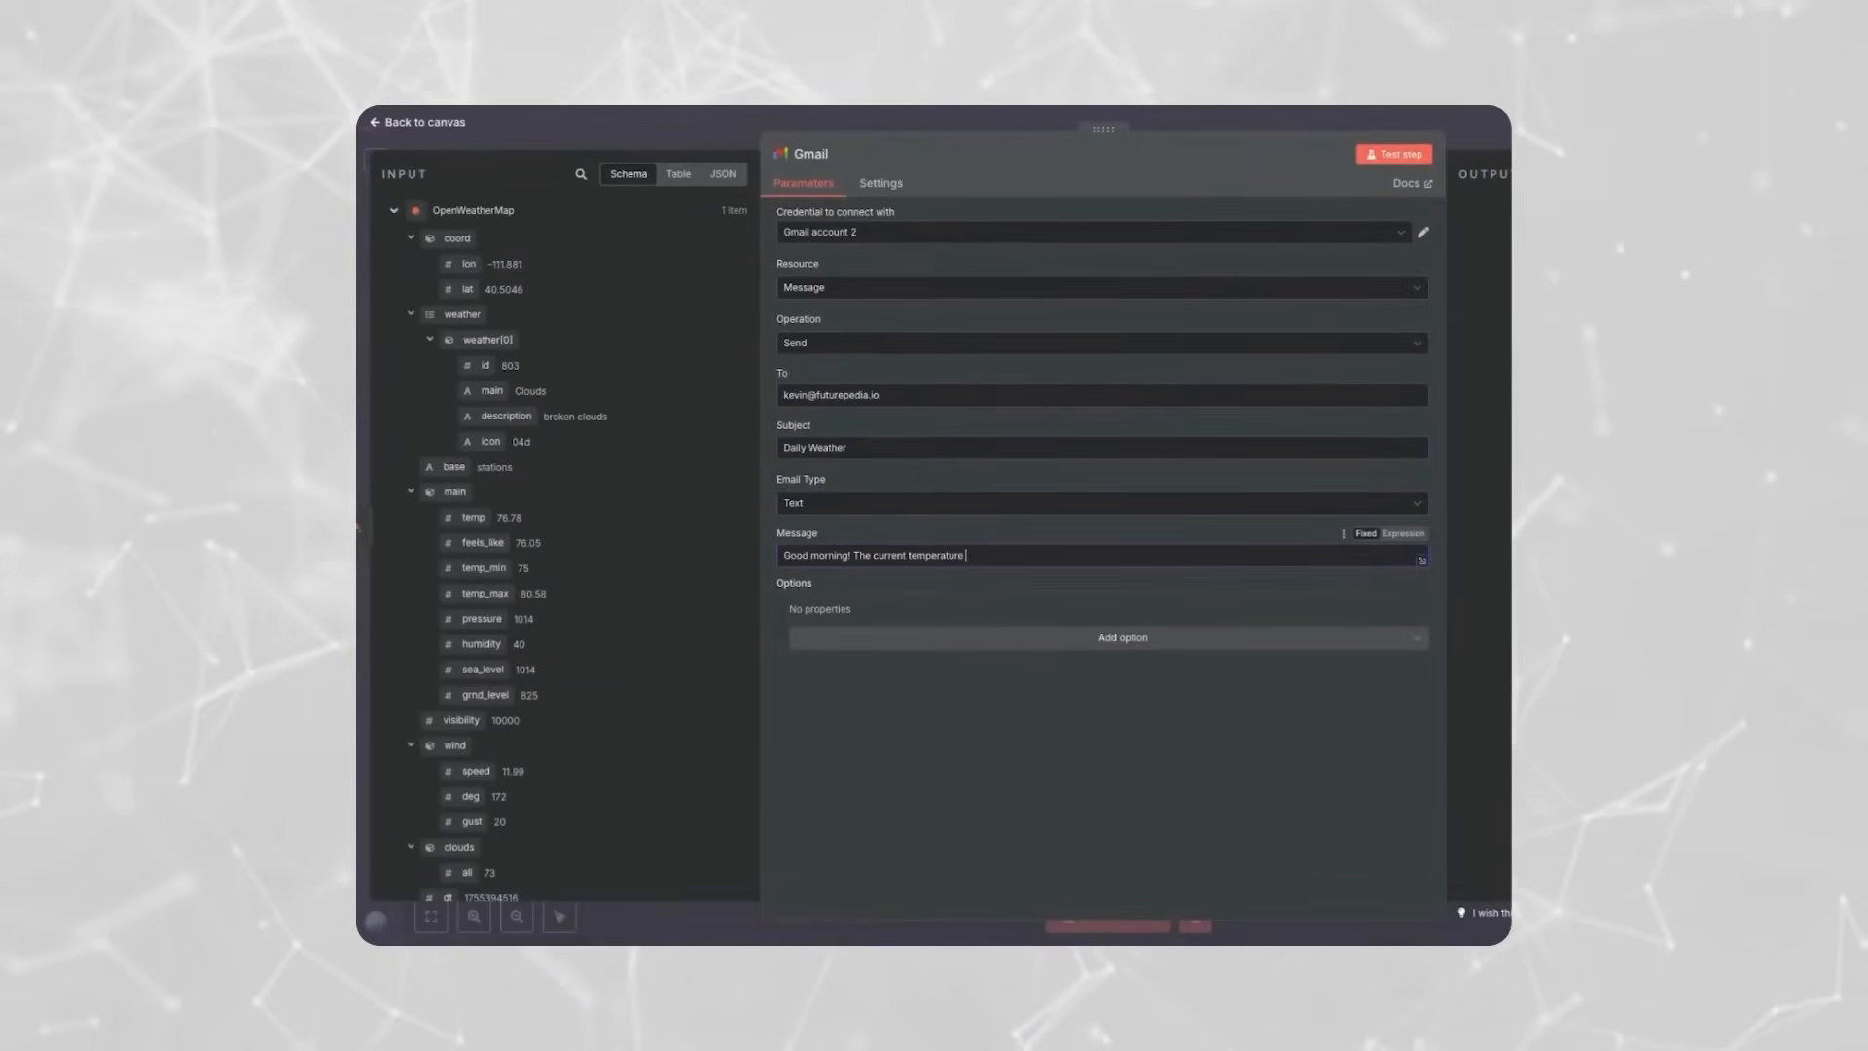
pyautogui.moveTo(504, 527); pyautogui.dragTo(998, 555)
pyautogui.write('in')
pyautogui.scroll(-4, 647, 647)
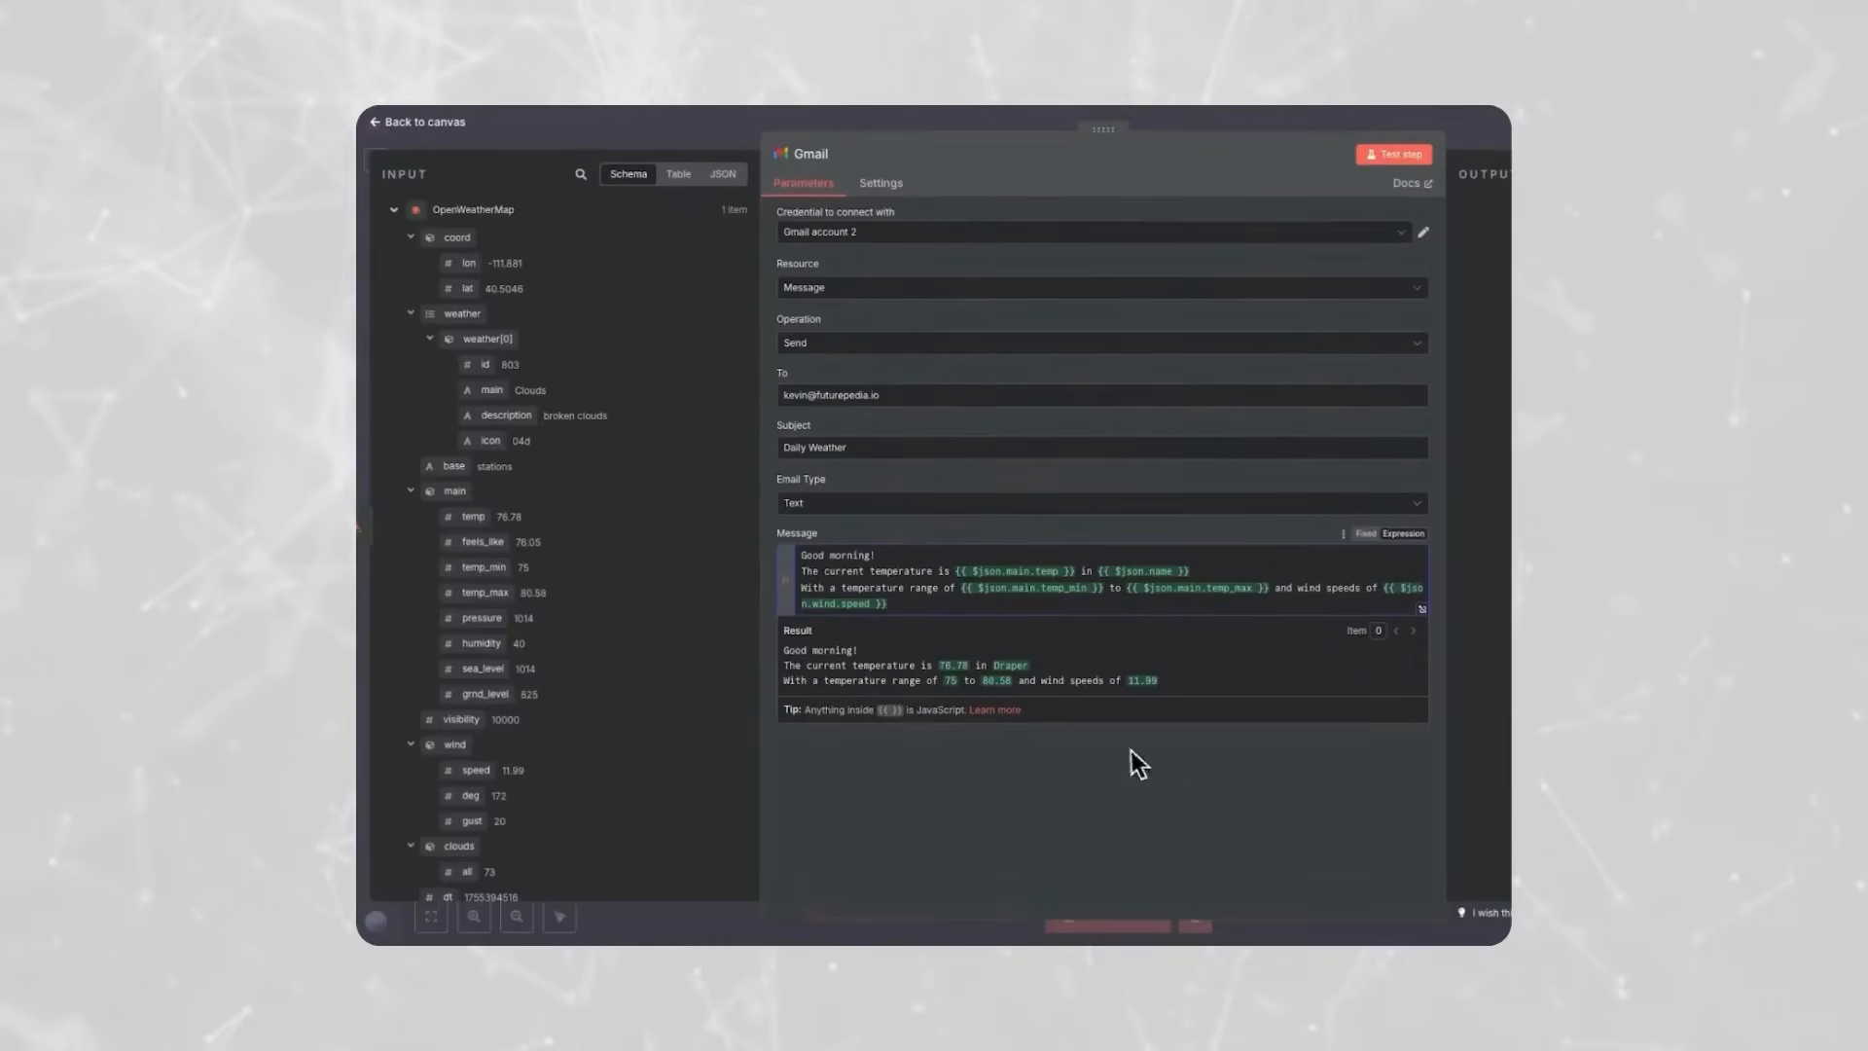
pyautogui.click(1171, 755)
pyautogui.click(909, 739)
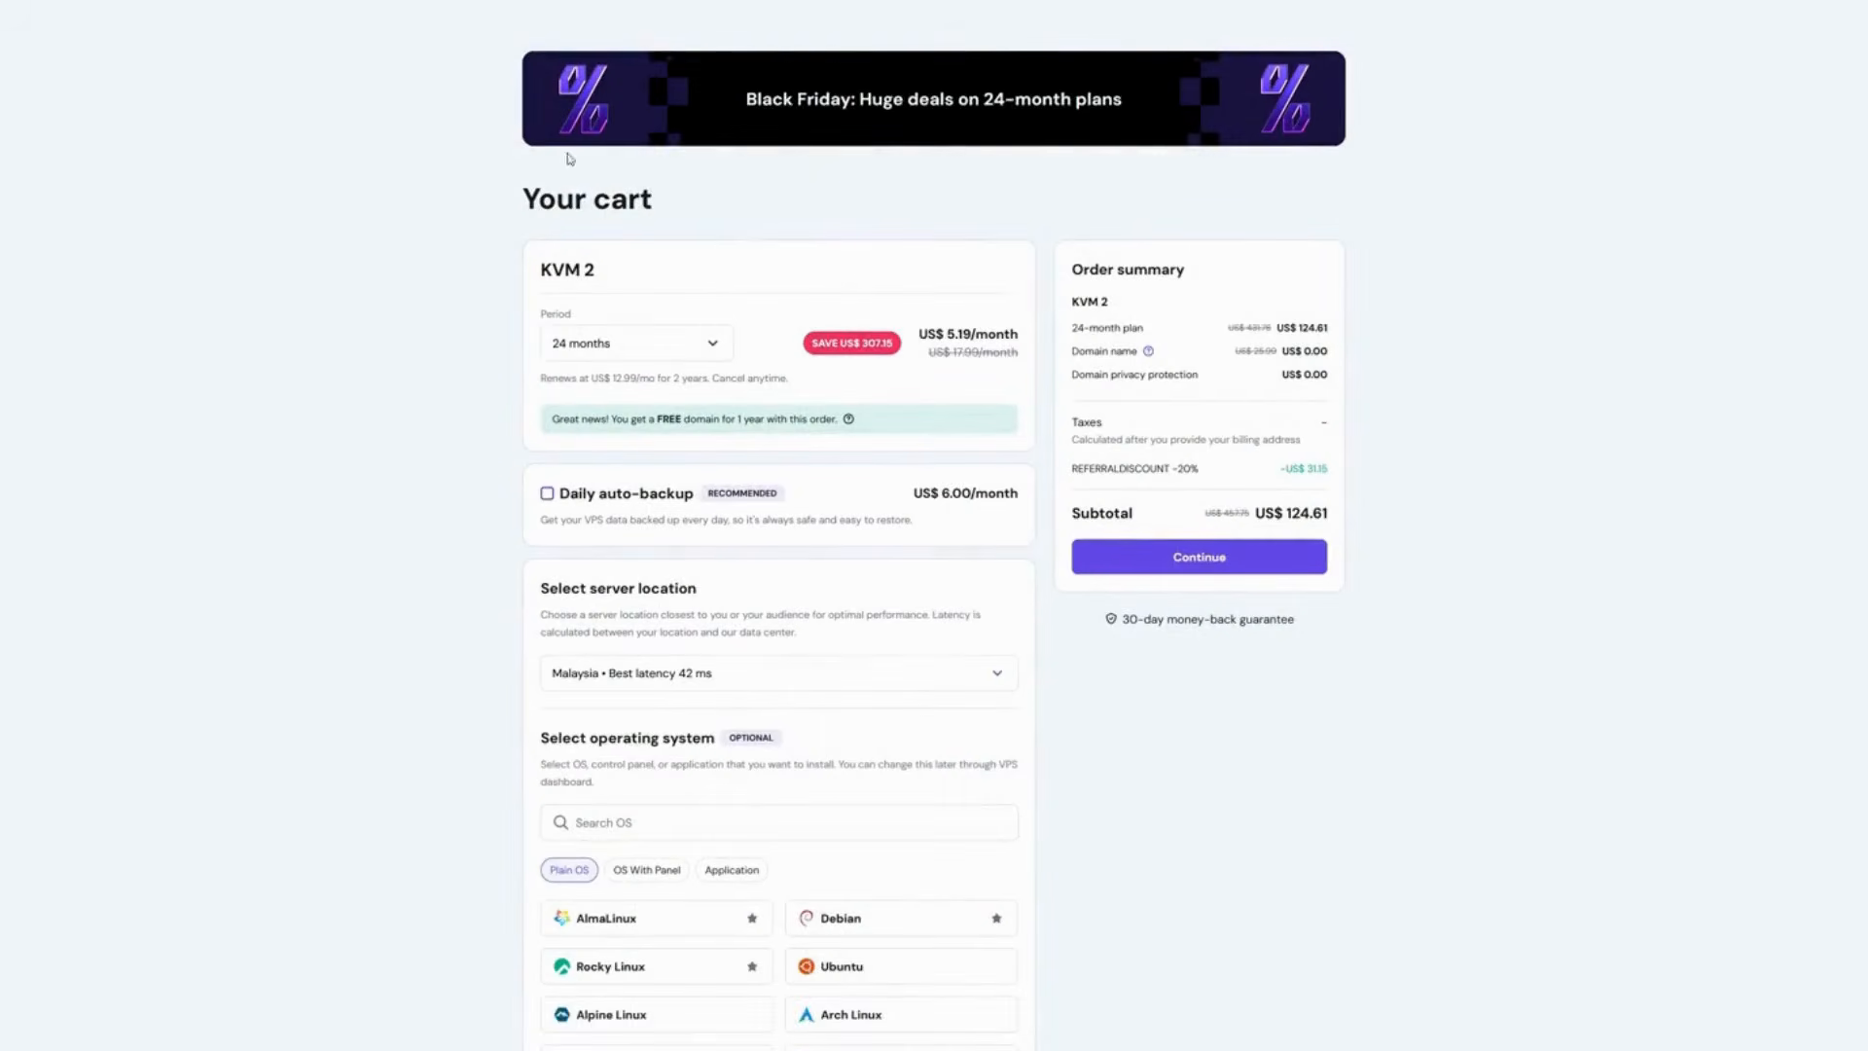
# - Review the KVM 2 plan's billing period, free domain offer, savings and referral discount in the Hostinger cart
pyautogui.click(717, 344)
pyautogui.click(716, 342)
pyautogui.click(817, 267)
pyautogui.moveTo(561, 422); pyautogui.dragTo(838, 418)
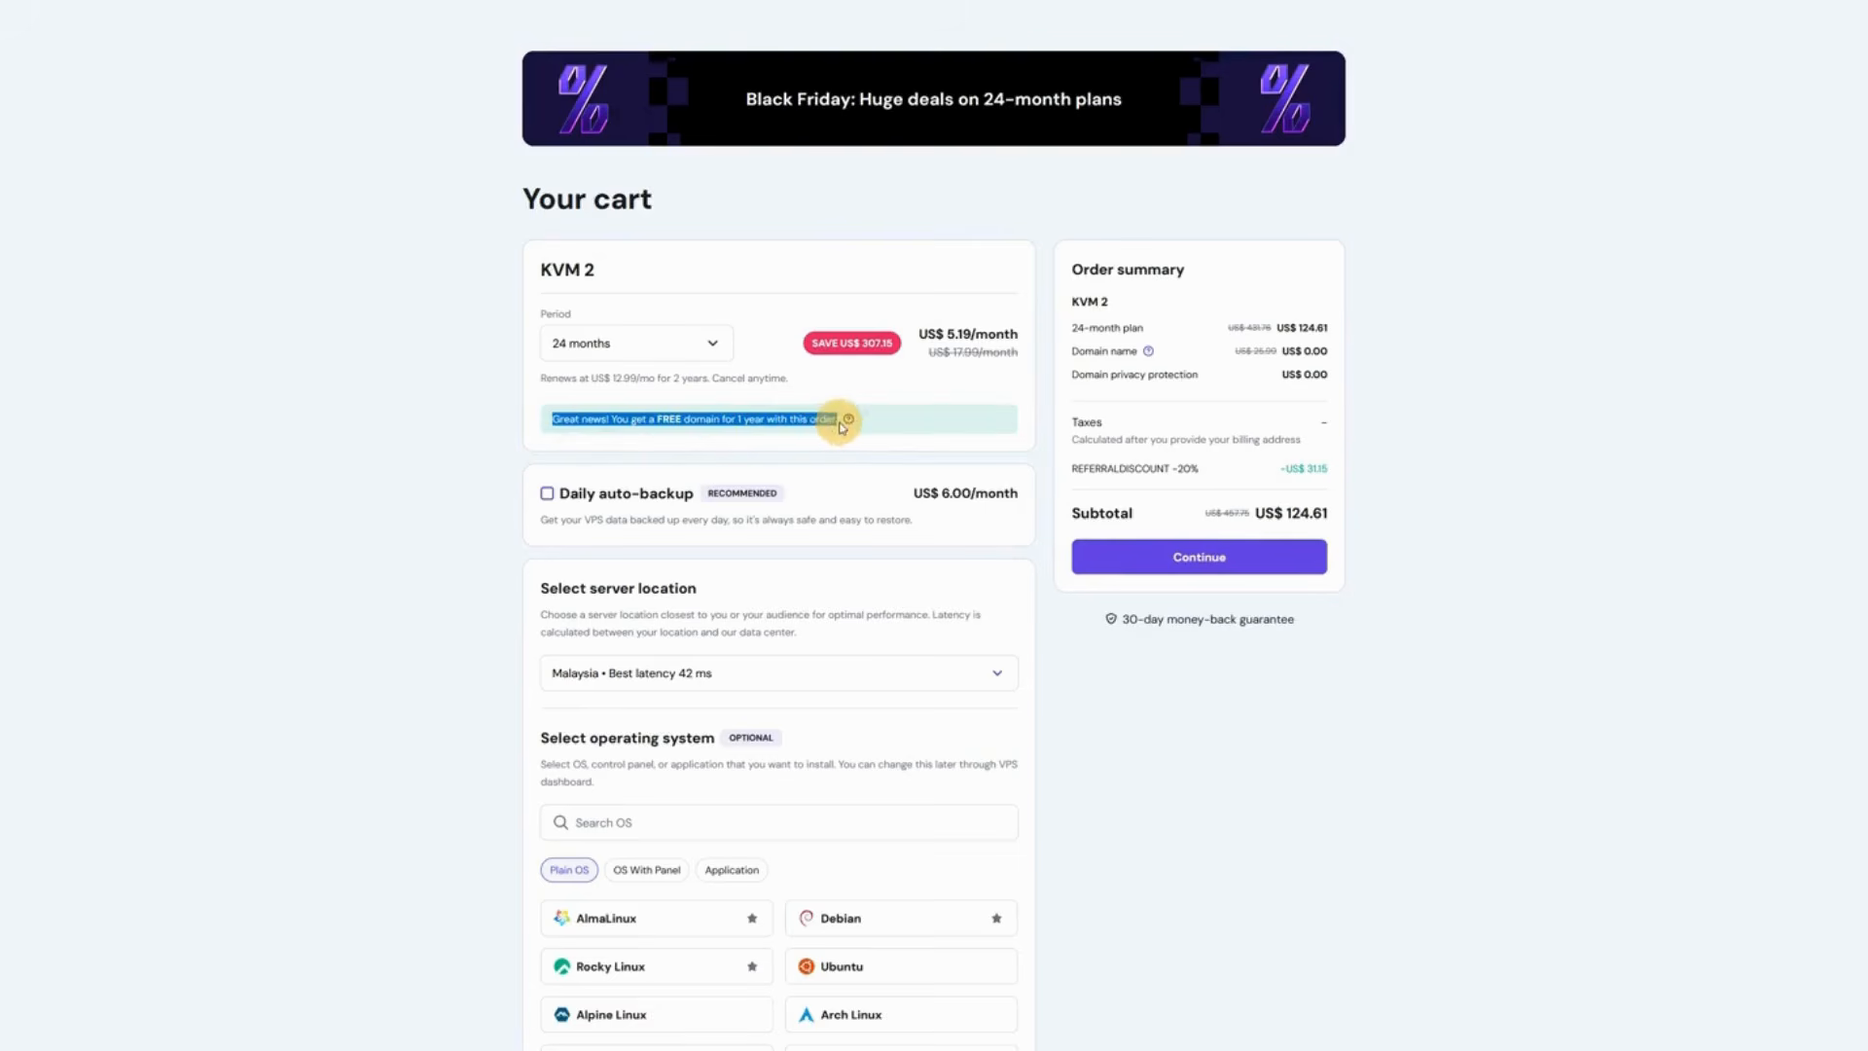
pyautogui.click(916, 420)
pyautogui.moveTo(812, 344); pyautogui.dragTo(915, 359)
pyautogui.click(931, 376)
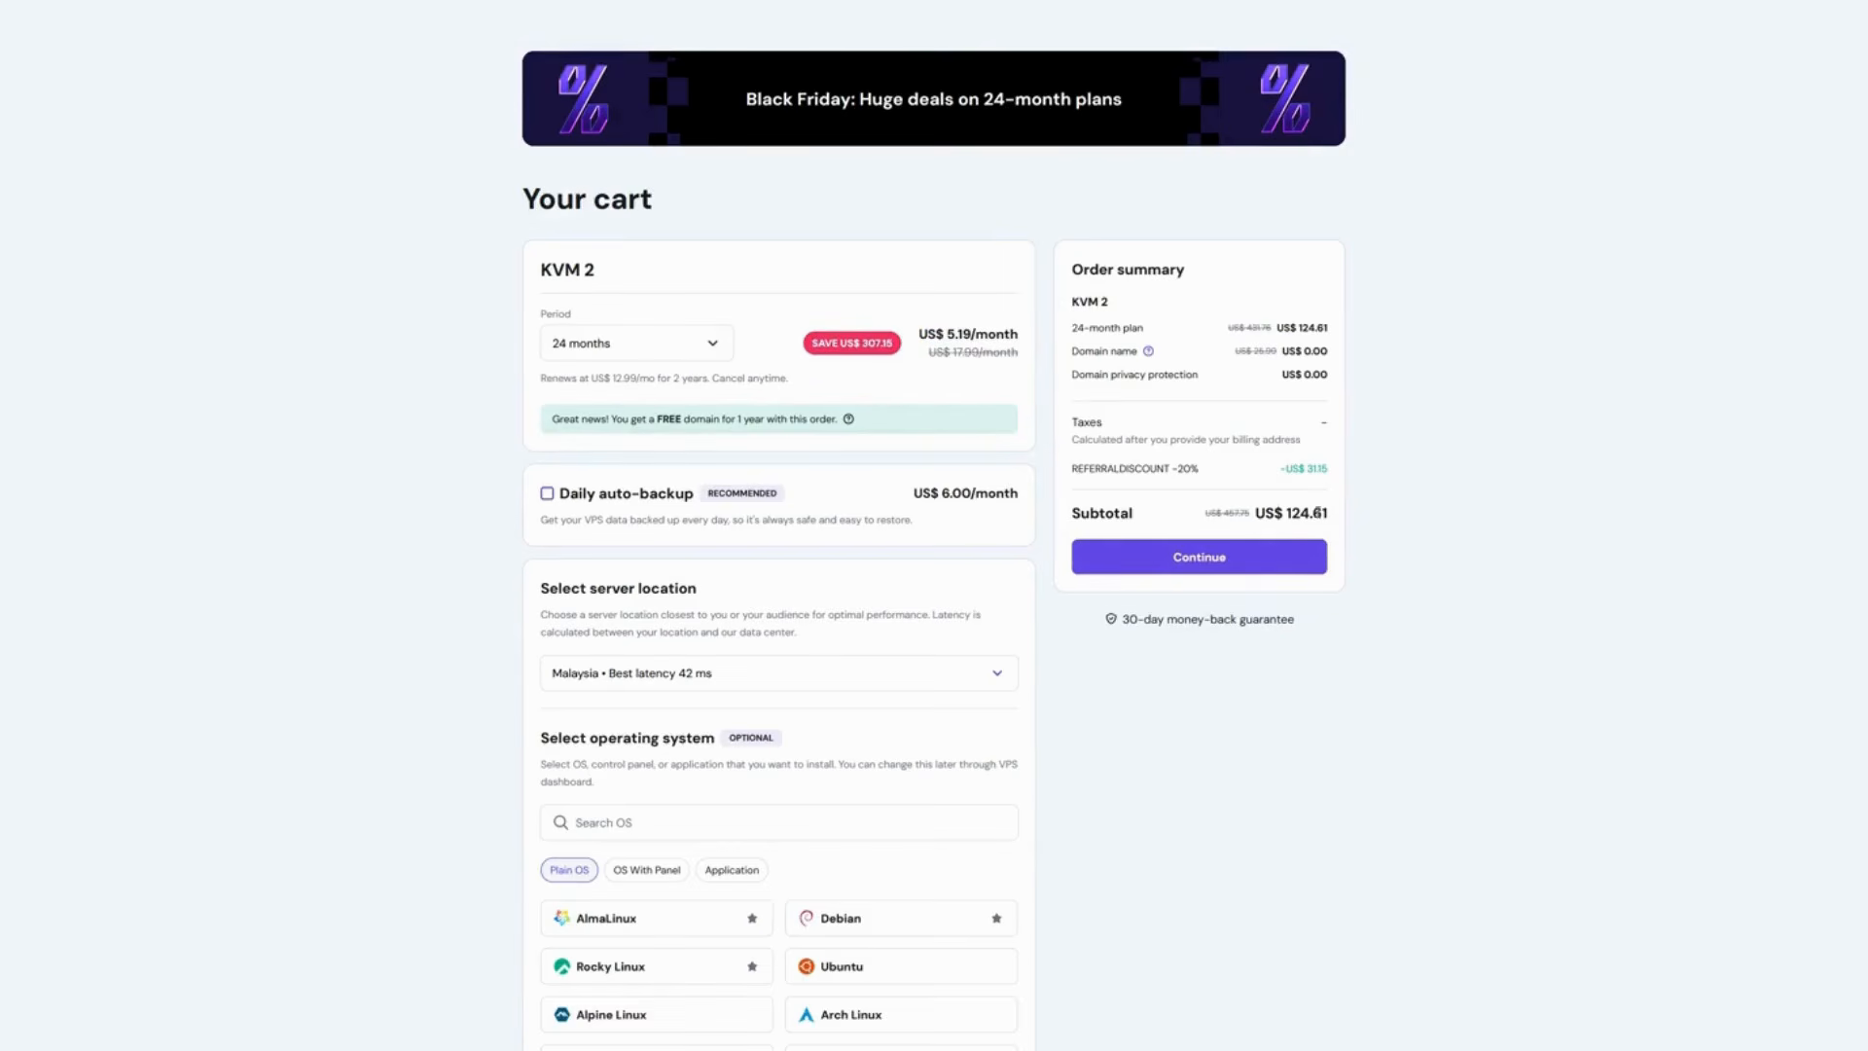
pyautogui.moveTo(1068, 478); pyautogui.dragTo(1377, 468)
pyautogui.click(1377, 468)
# - Check the available server locations for the VPS and keep Malaysia selected
pyautogui.scroll(-2, 1489, 458)
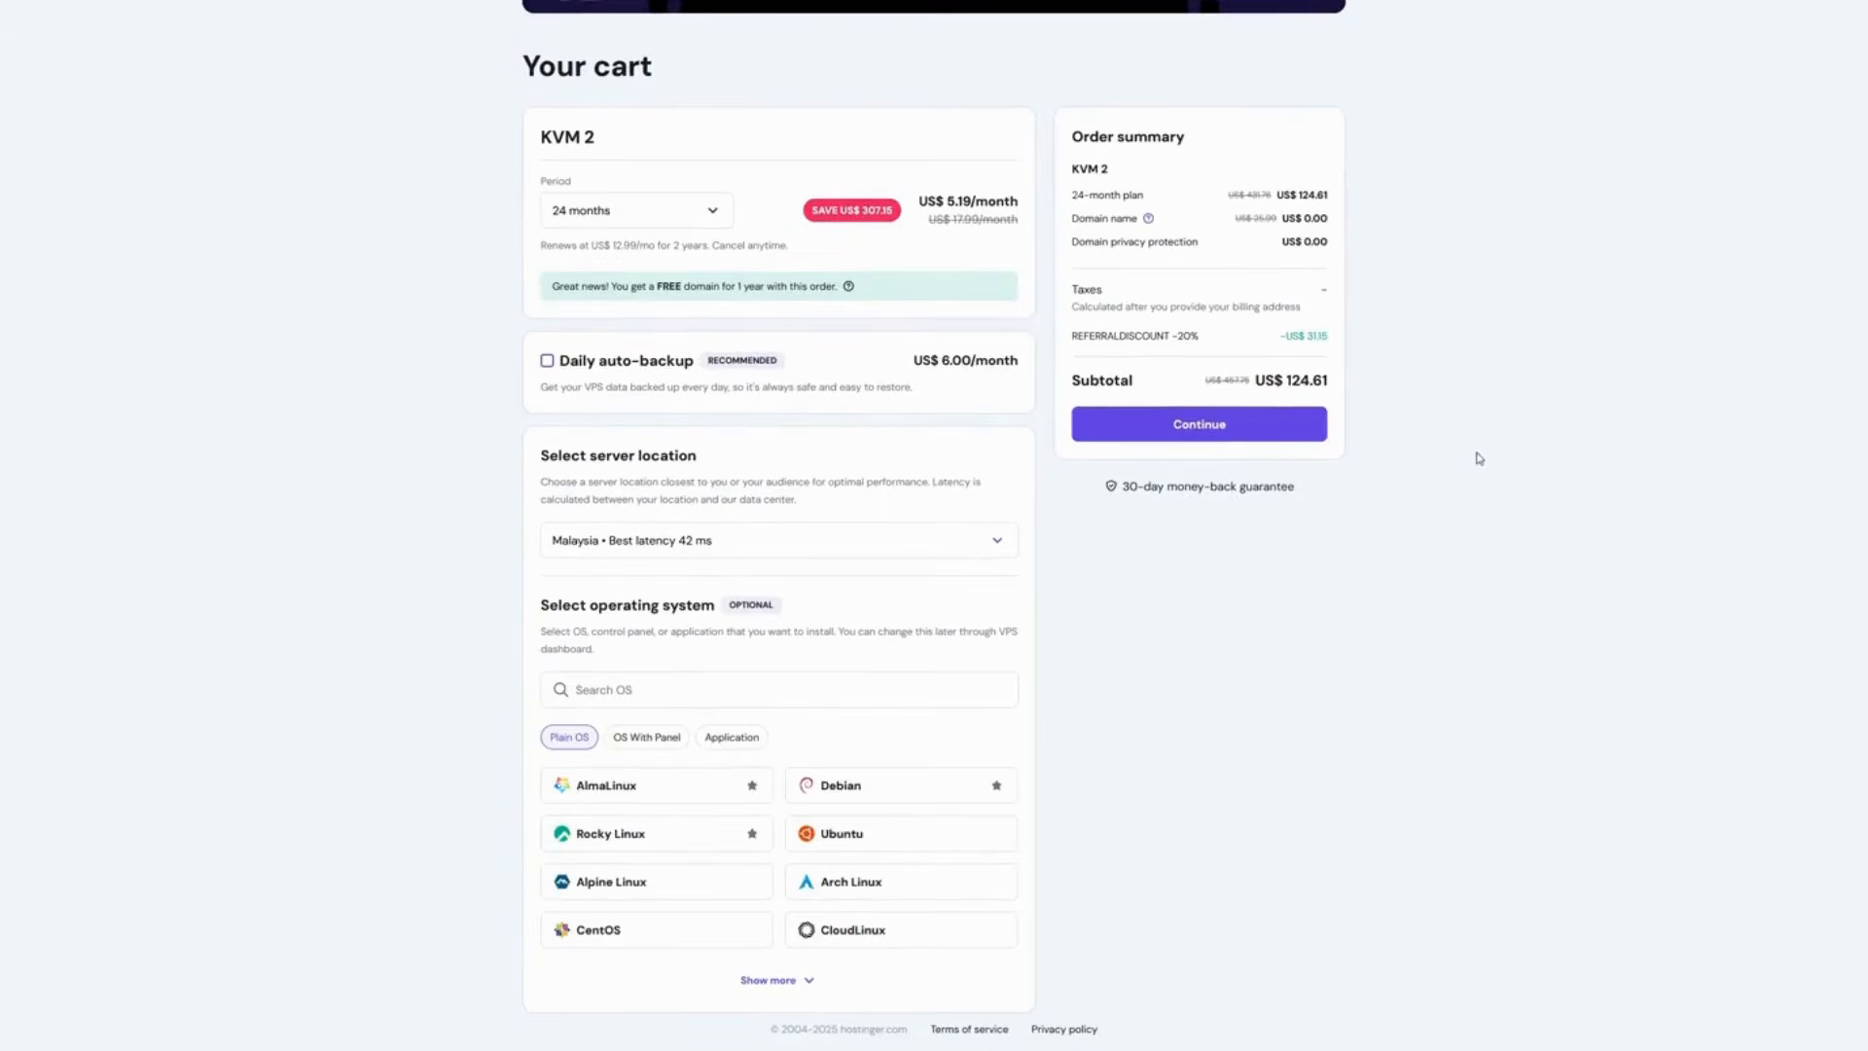
pyautogui.click(1002, 552)
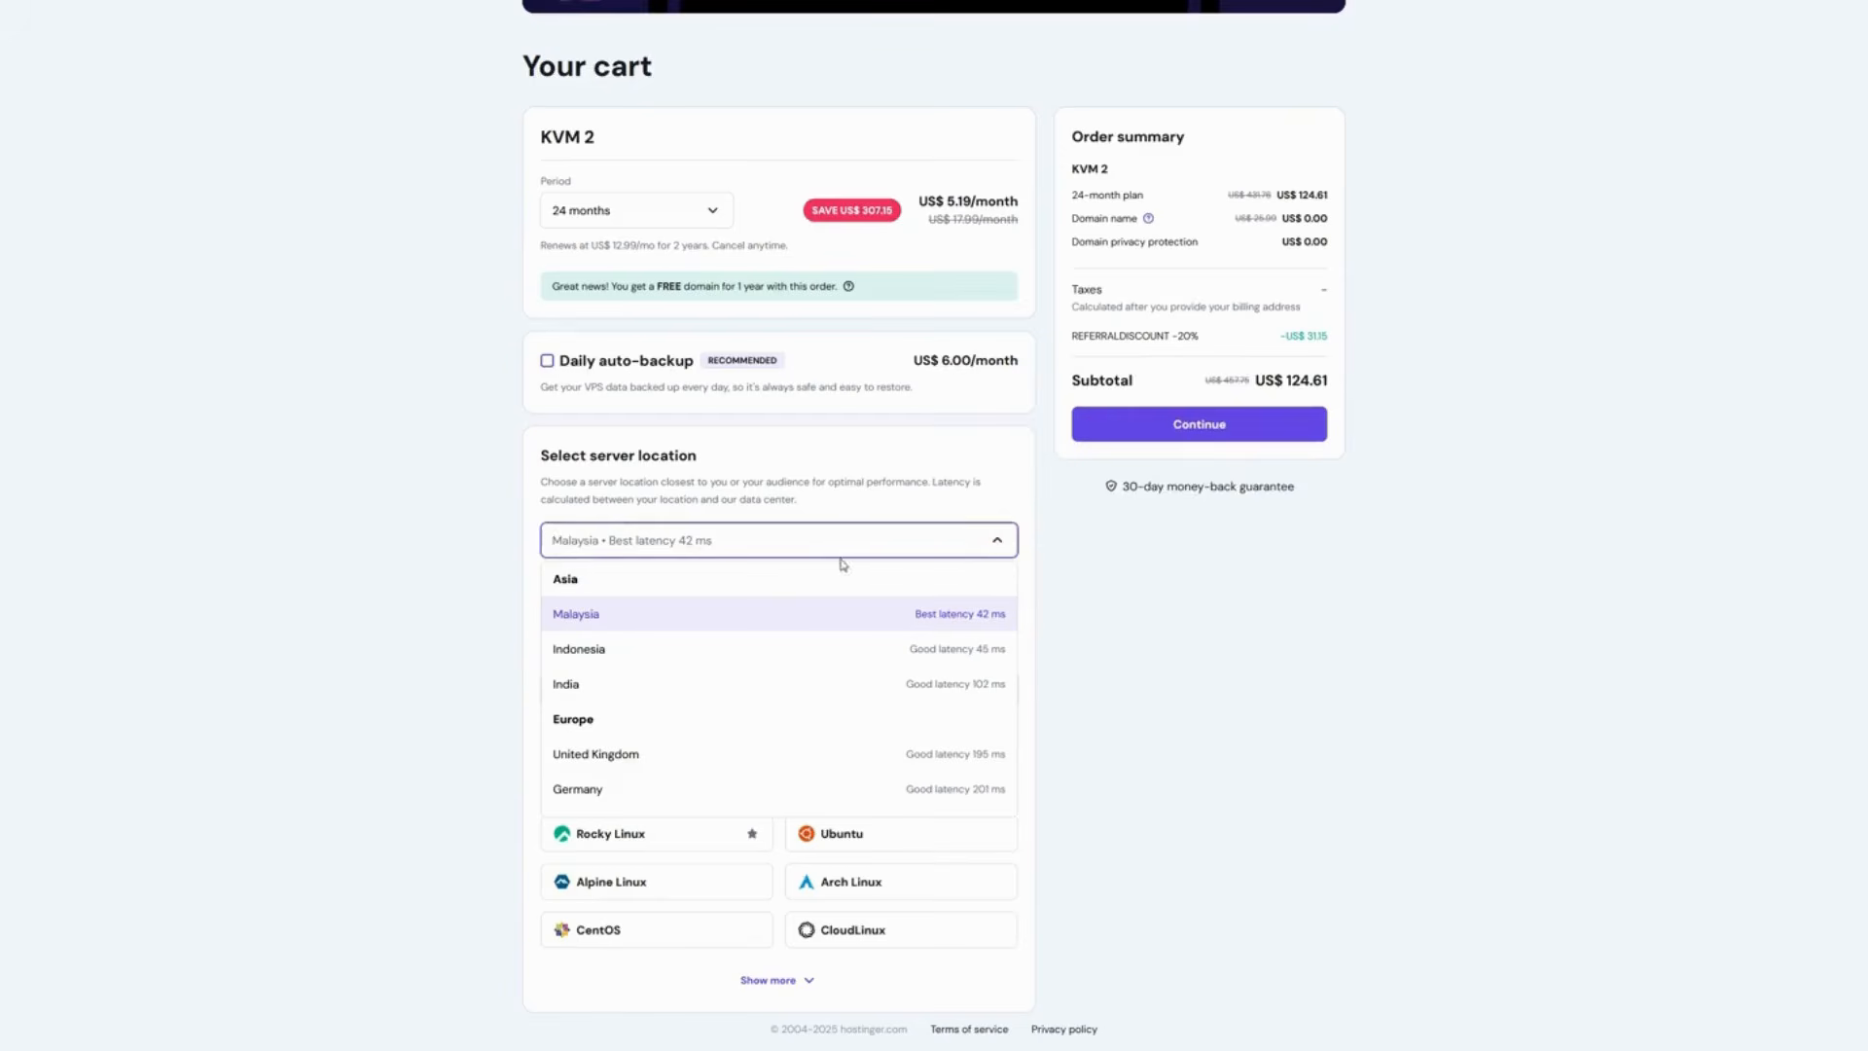
pyautogui.click(416, 493)
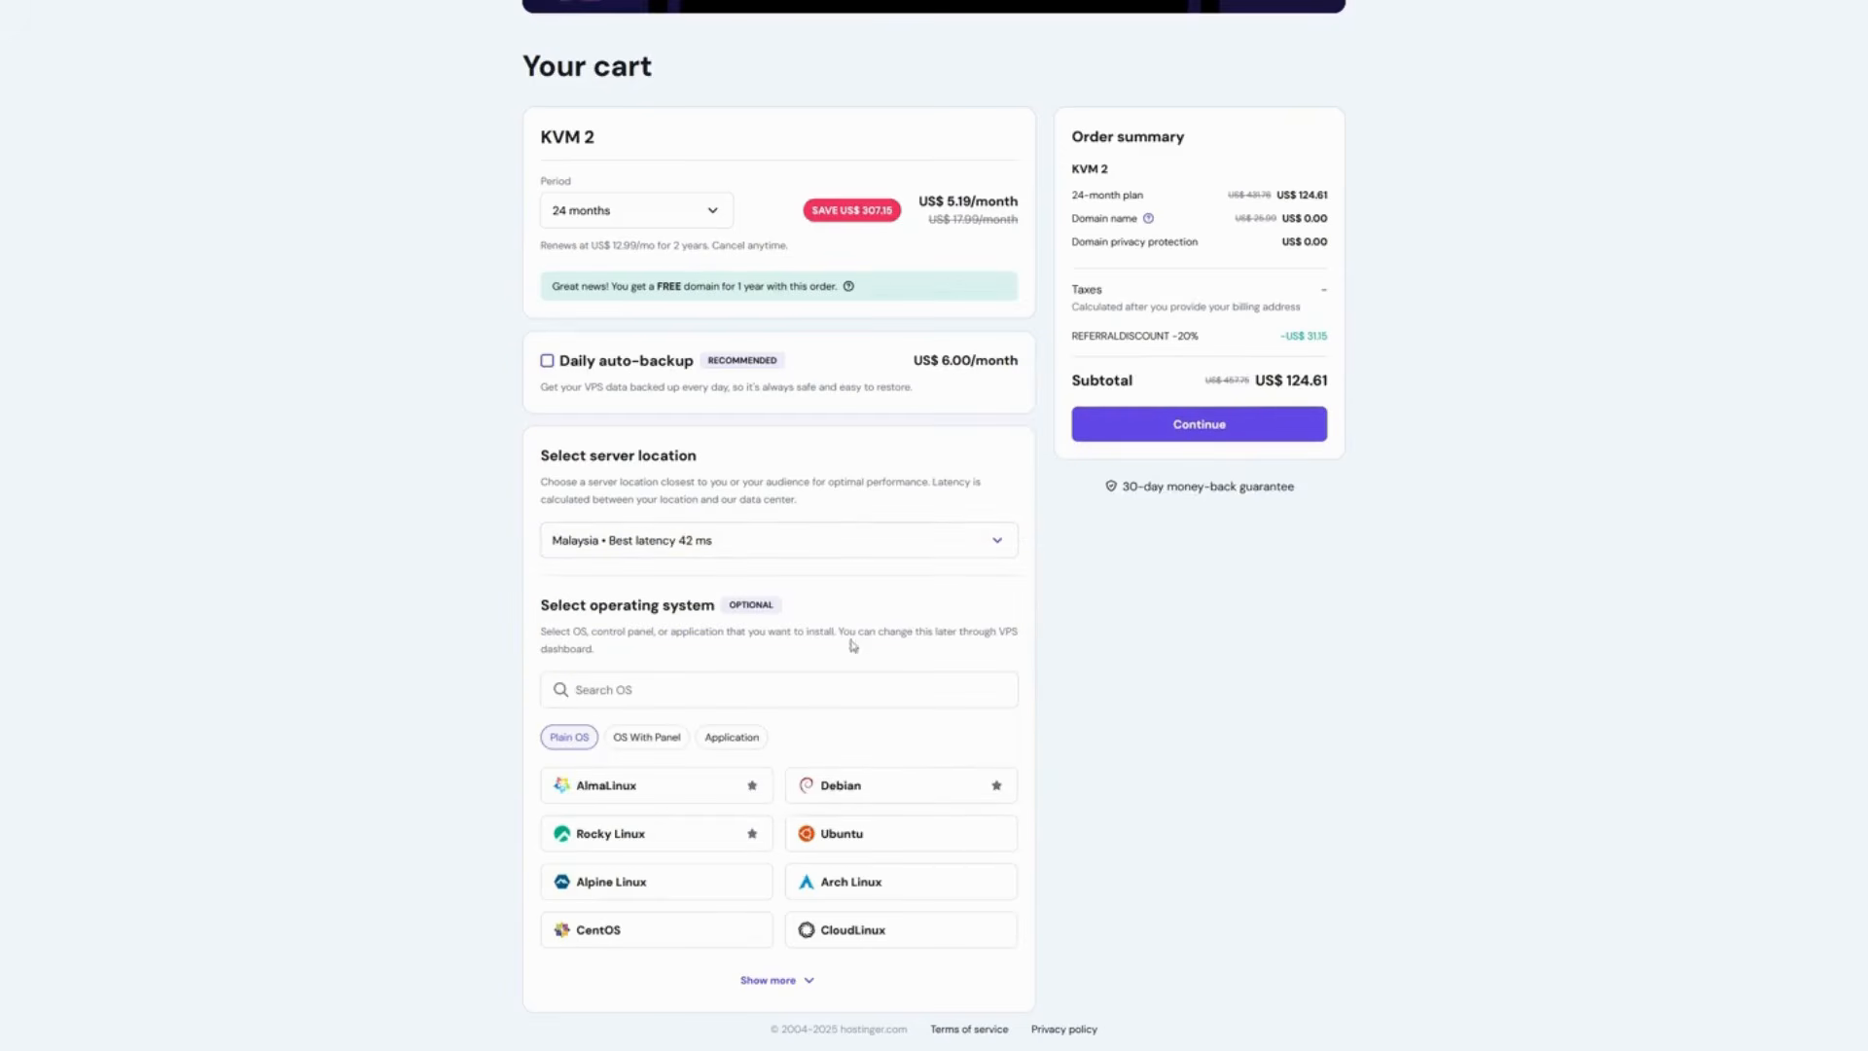
# - Search the operating systems for coolify and confirm Coolify as the VPS's system
pyautogui.click(770, 701)
pyautogui.write('coolify')
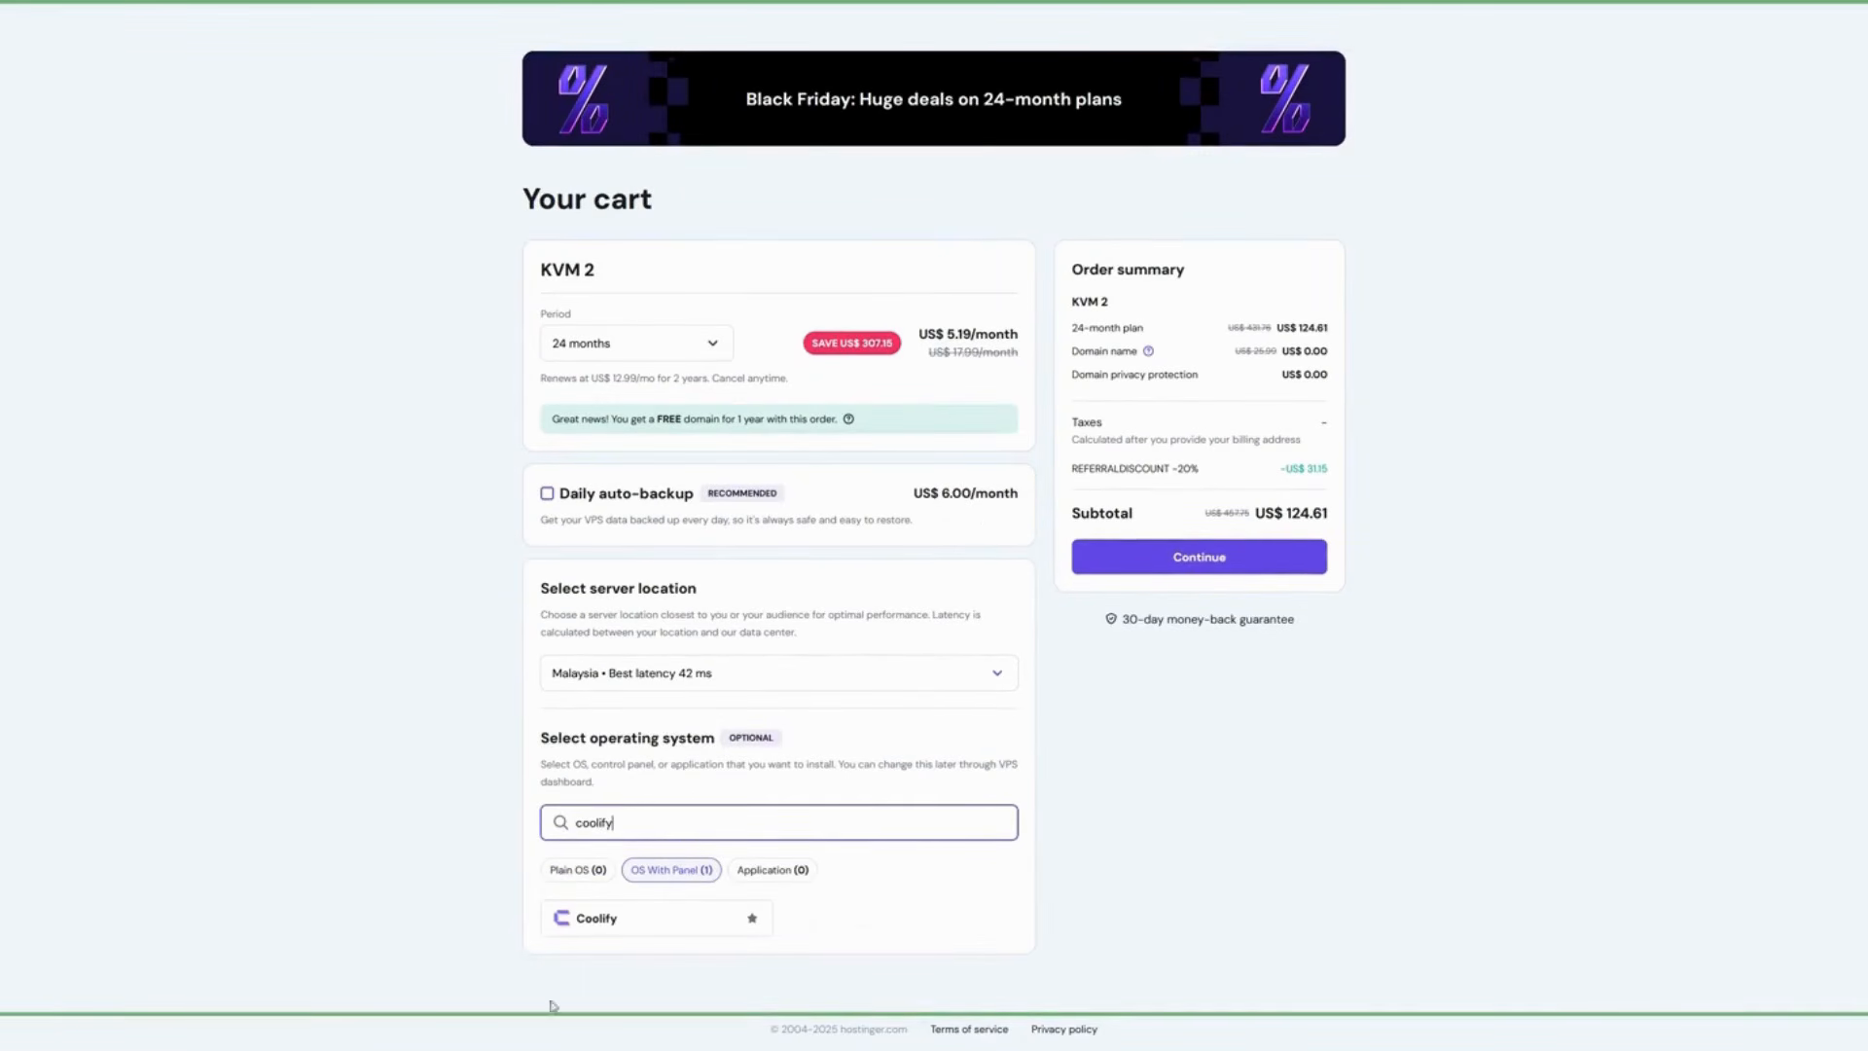
pyautogui.click(617, 920)
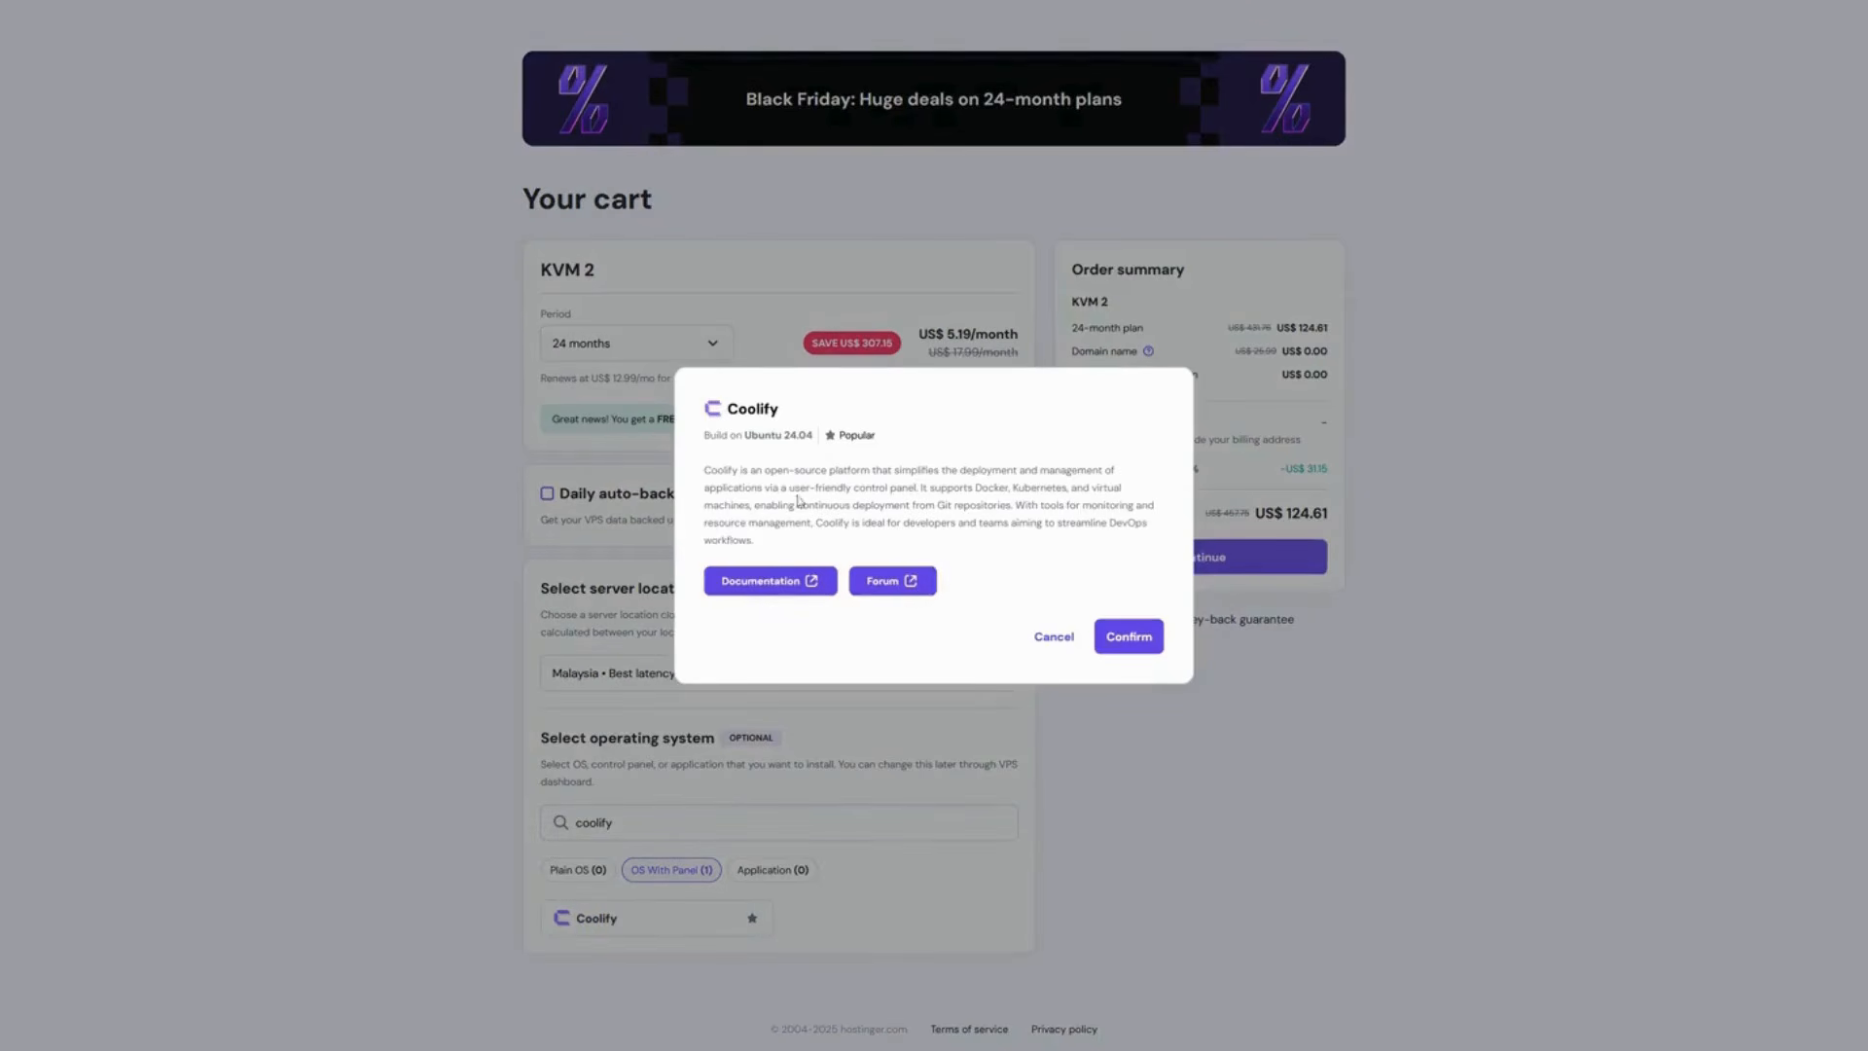
pyautogui.moveTo(743, 437); pyautogui.dragTo(817, 434)
pyautogui.click(874, 431)
pyautogui.click(1129, 636)
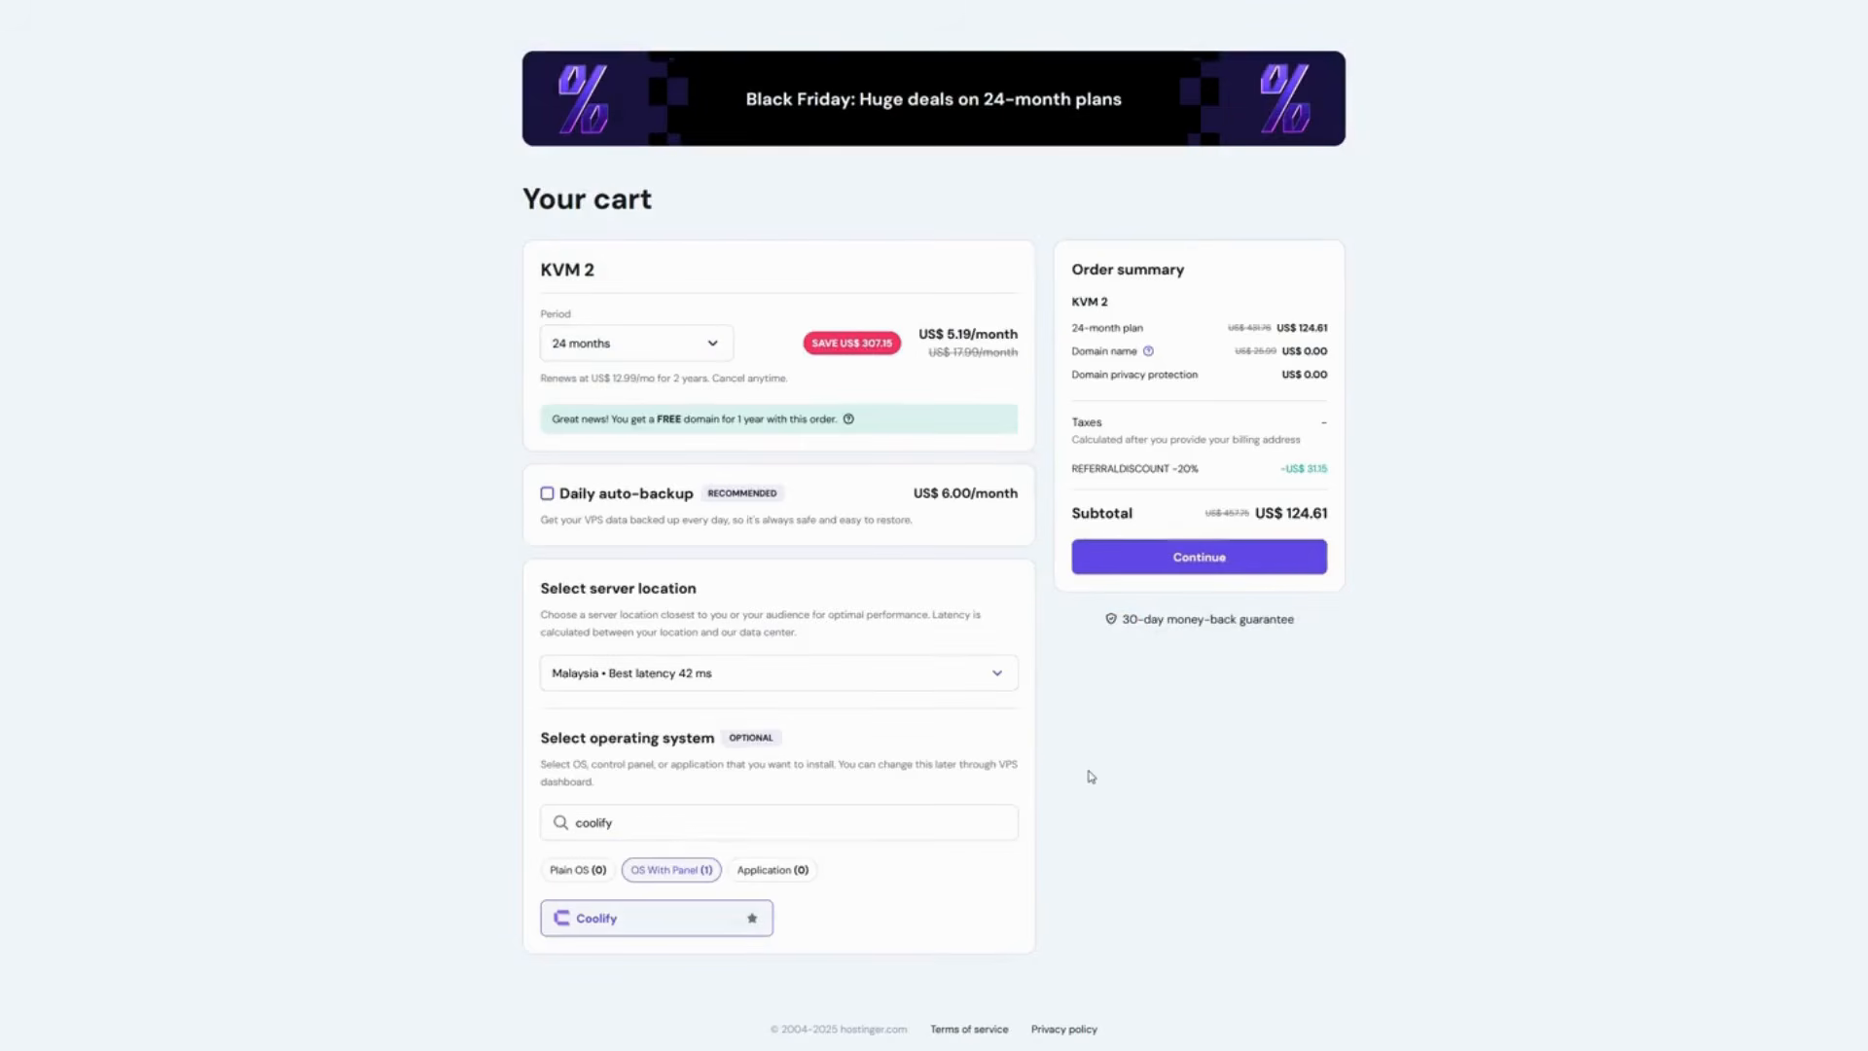
# - Proceed to checkout, submit the billing address and decline saving the address in the browser
pyautogui.click(1191, 572)
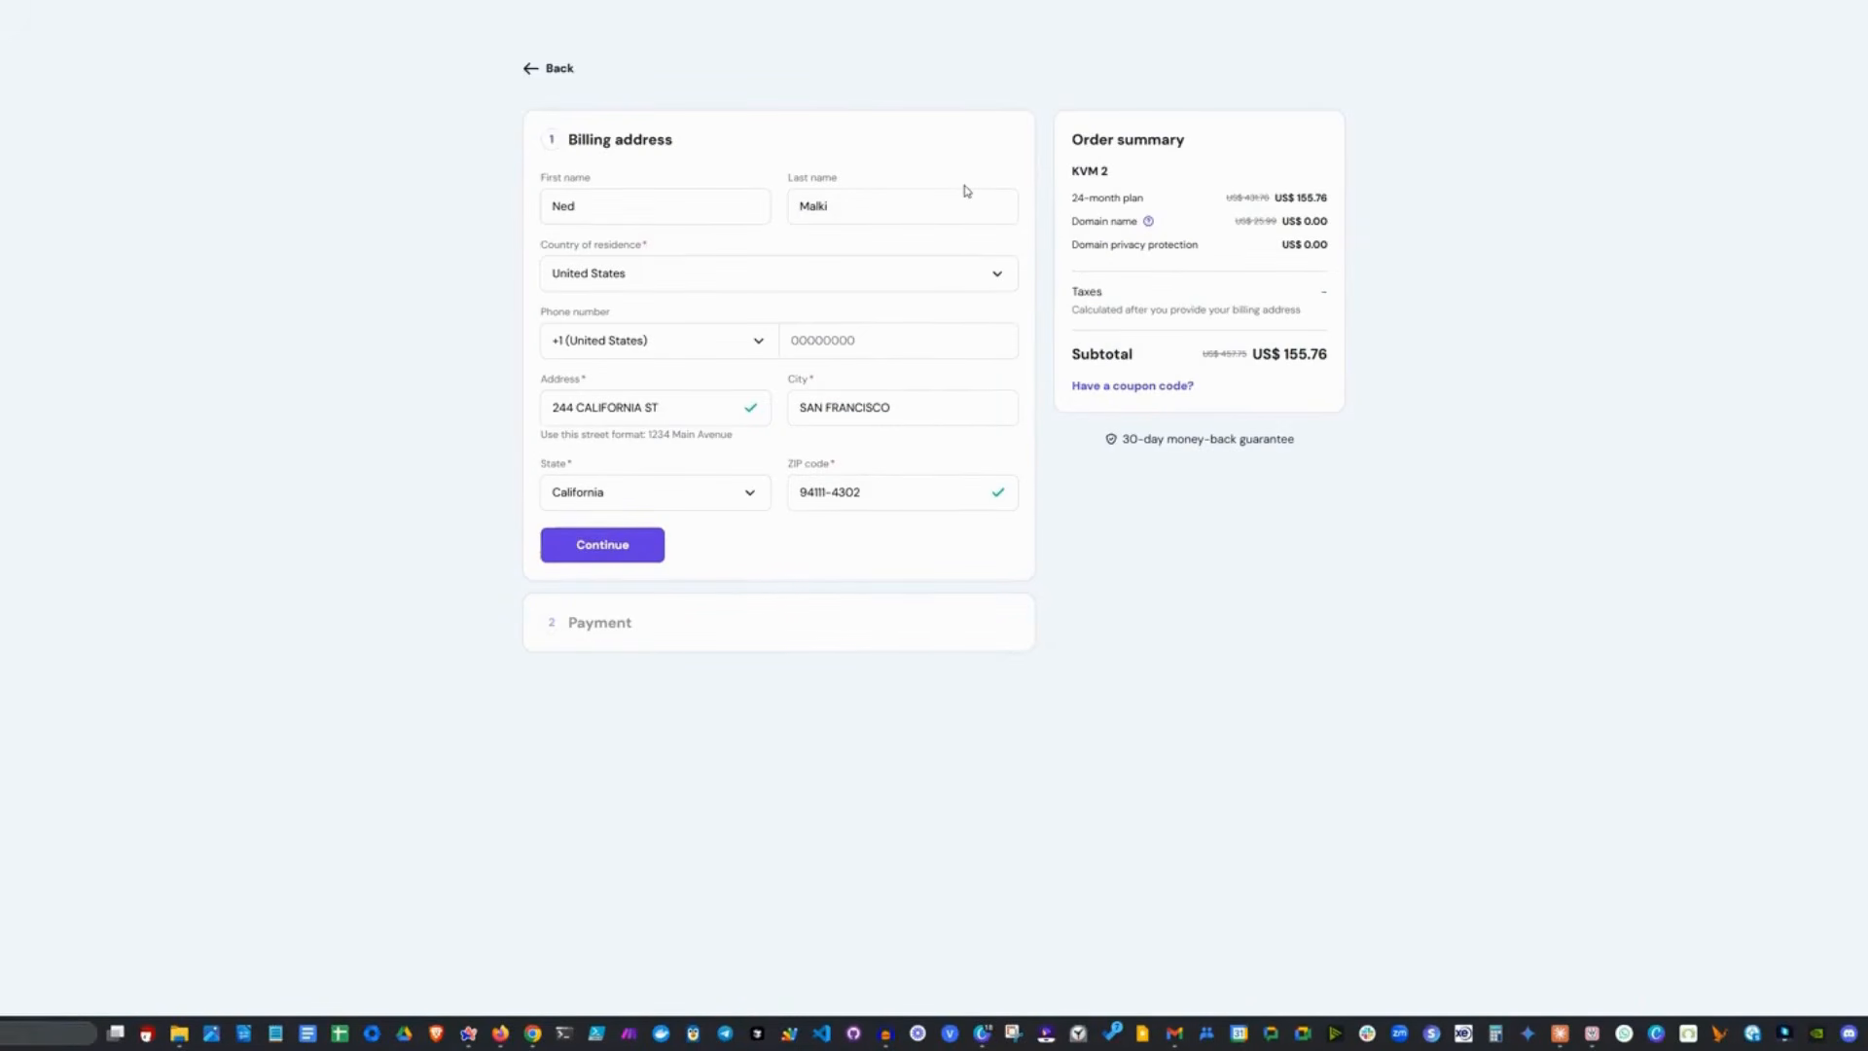
pyautogui.click(654, 552)
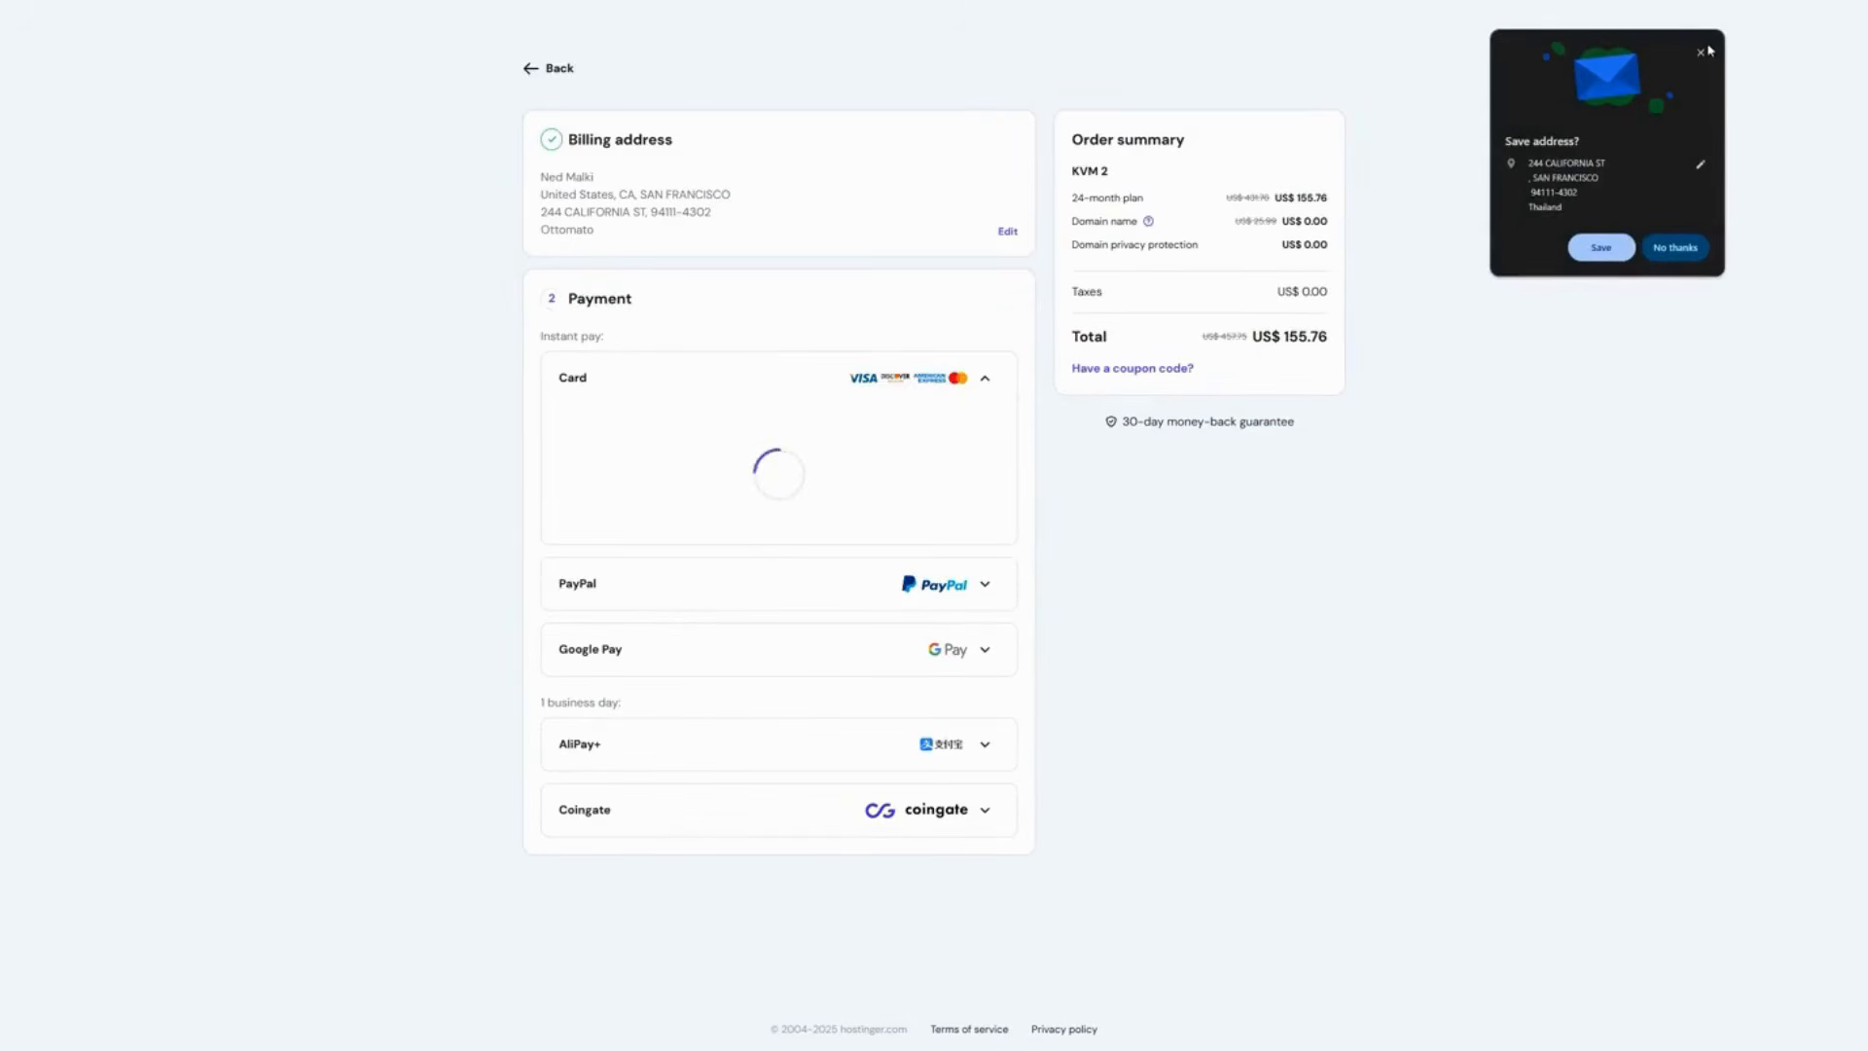
pyautogui.click(1683, 253)
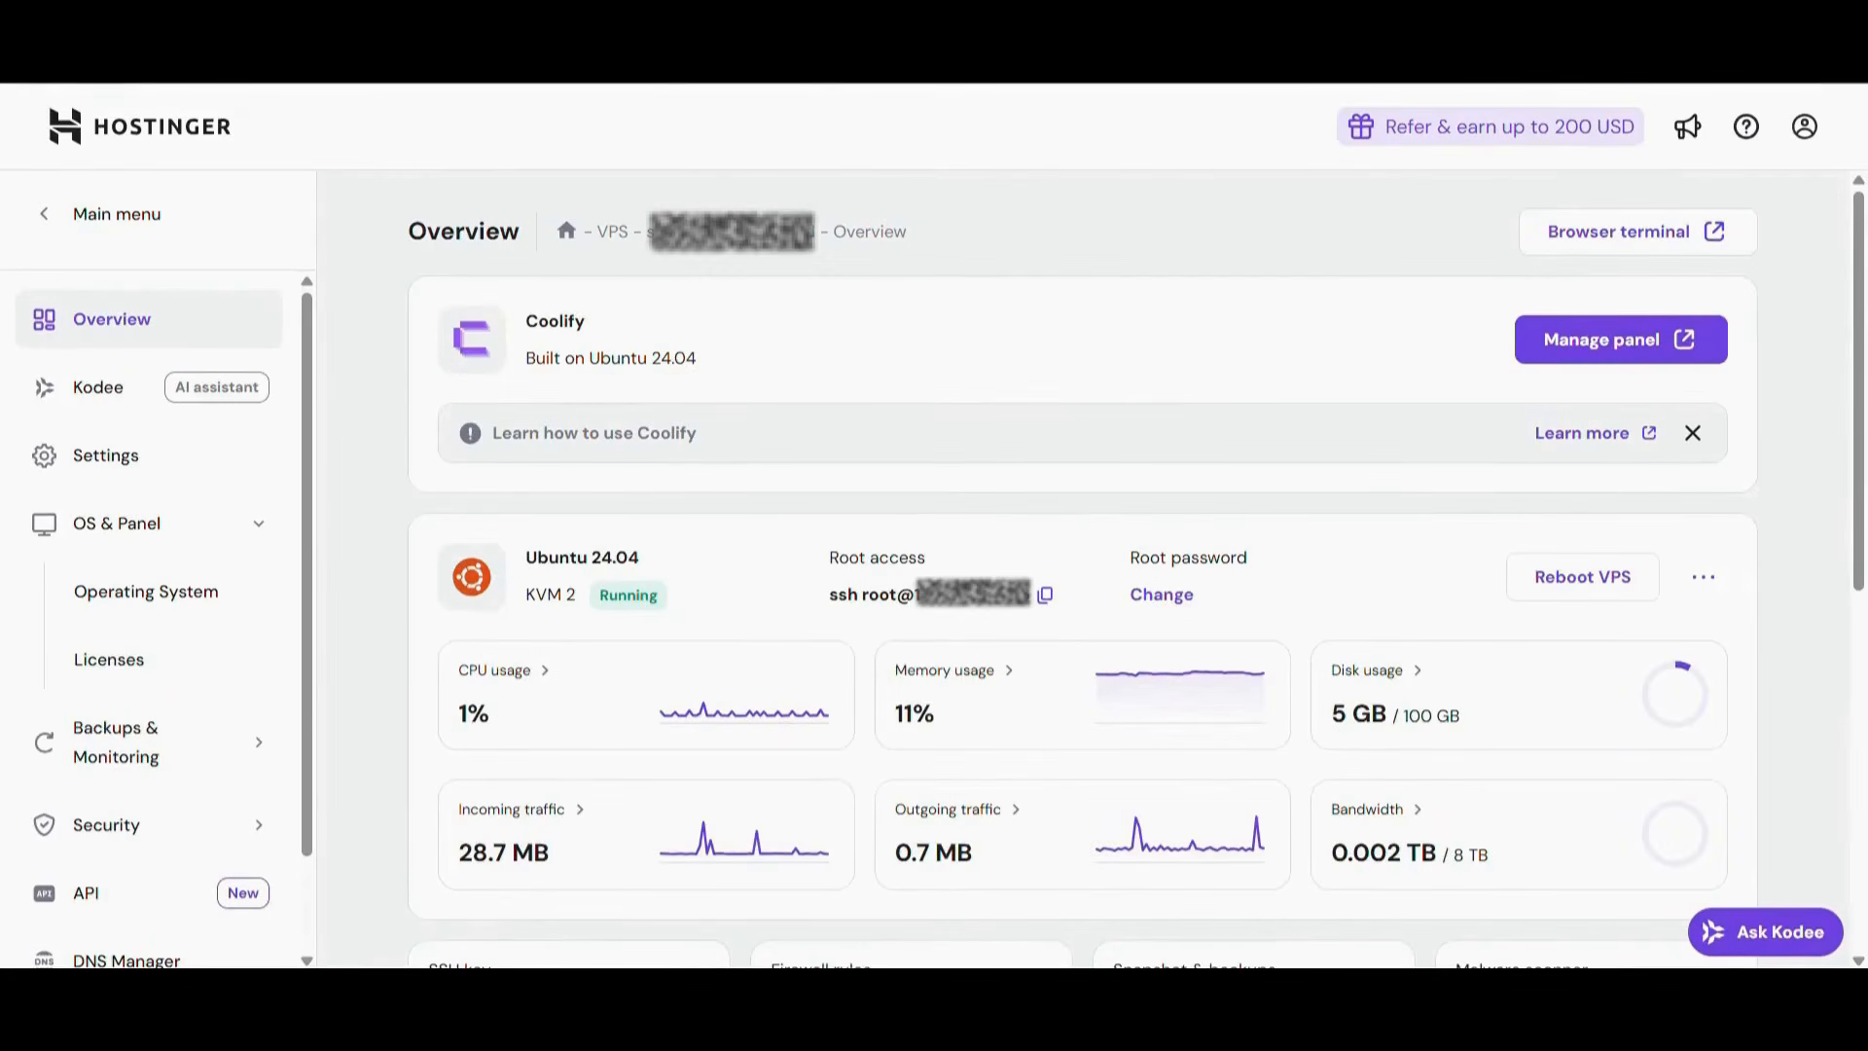
# - Look over the VPS overview and open the Coolify management panel
pyautogui.scroll(-3, 1151, 742)
pyautogui.scroll(3, 1151, 743)
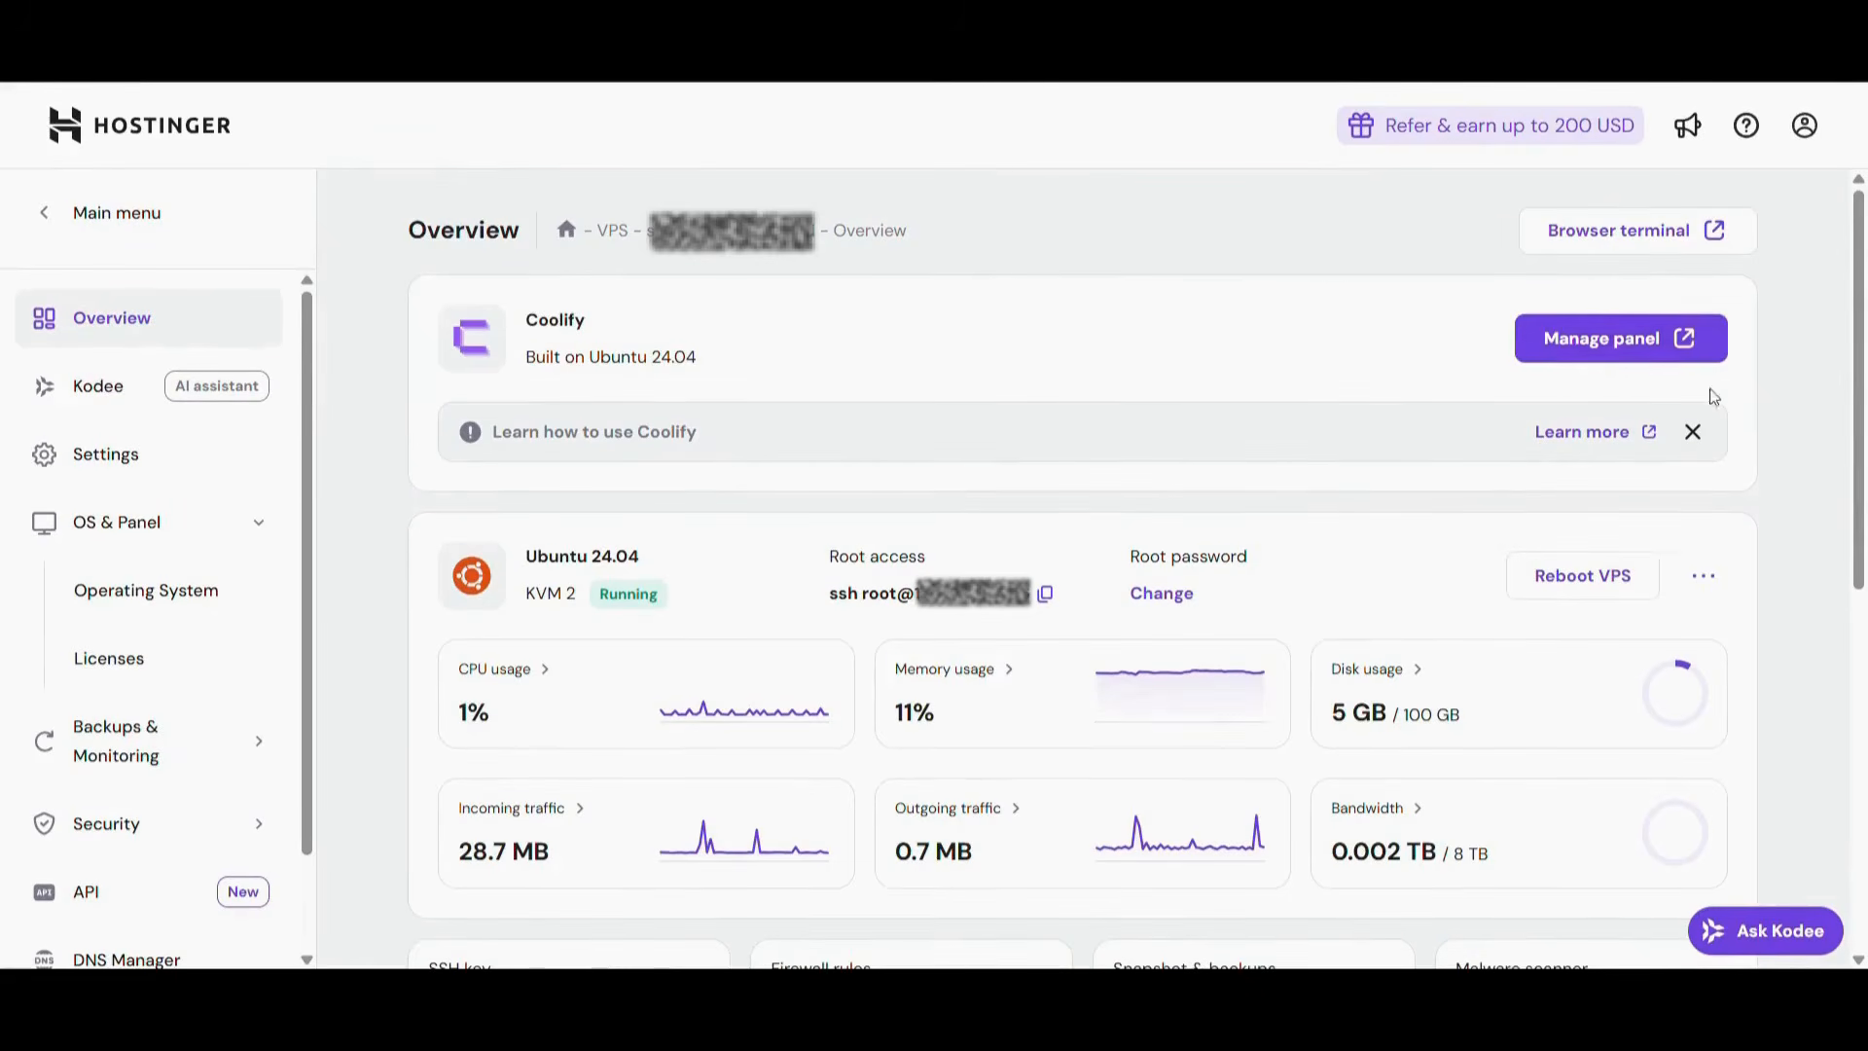
pyautogui.click(1628, 356)
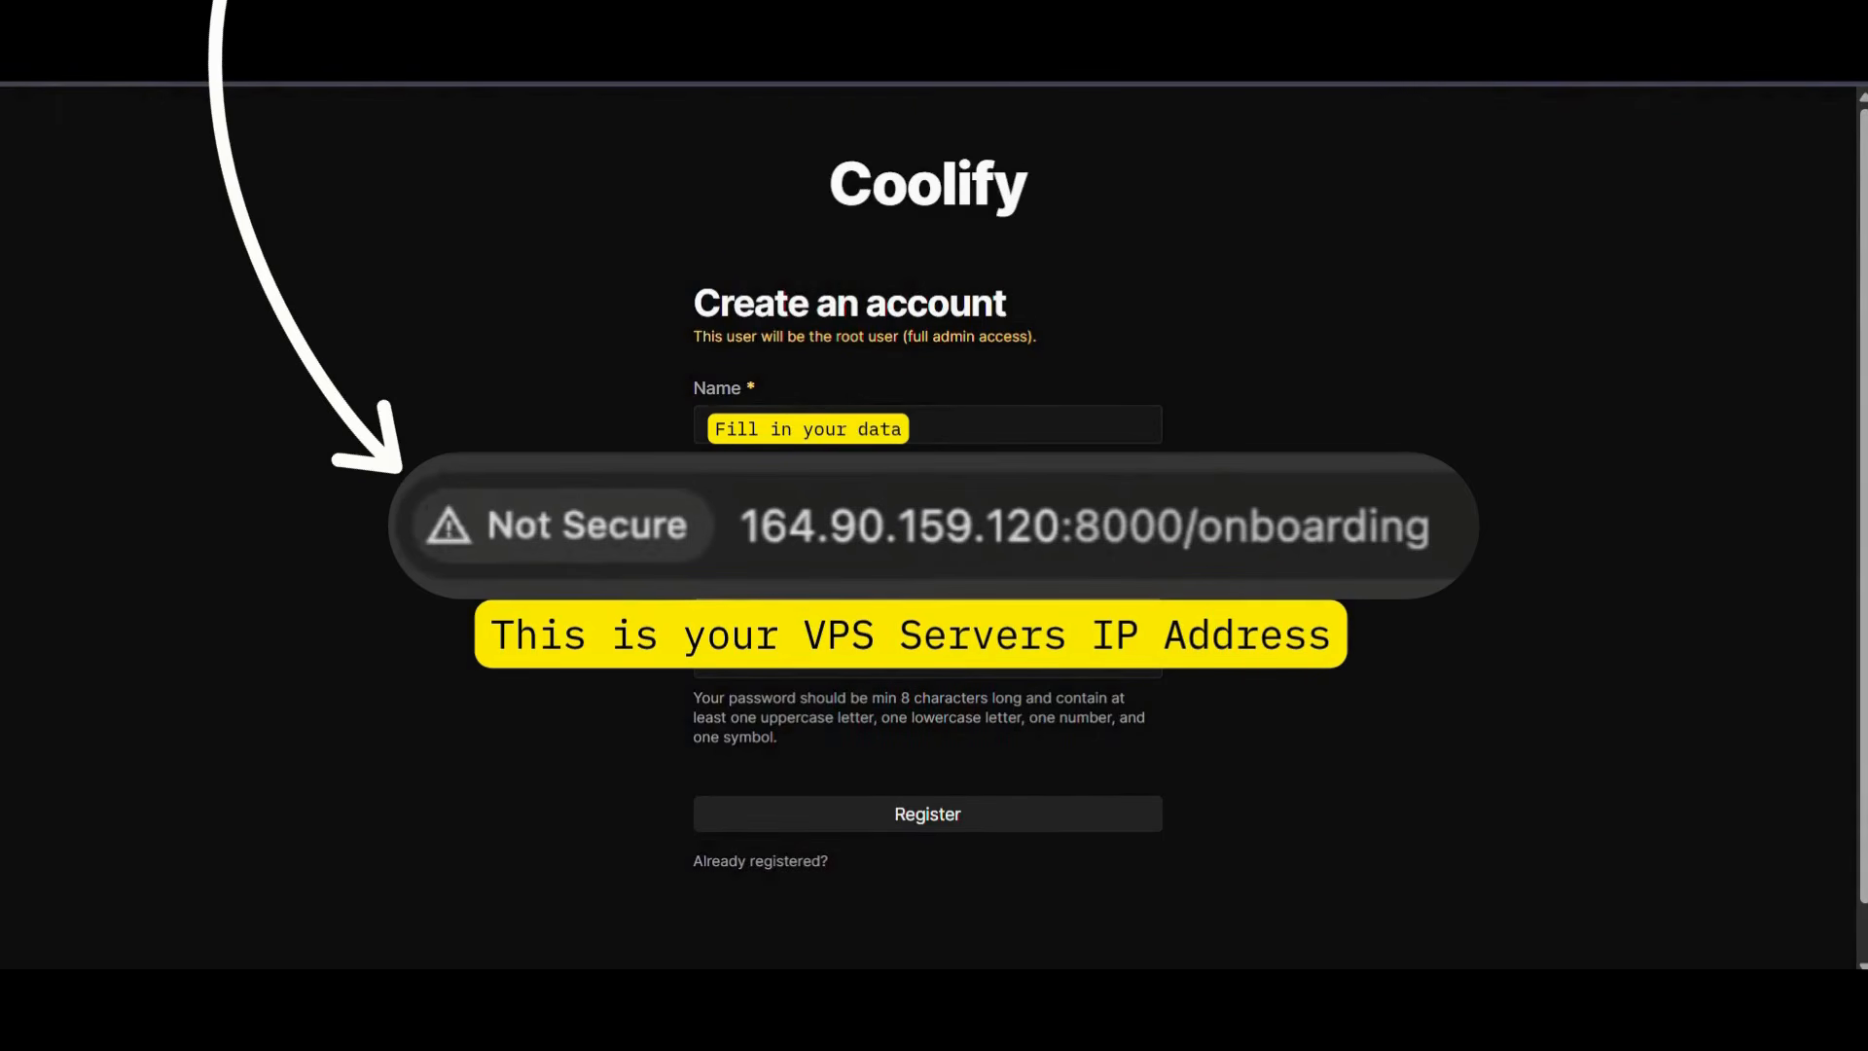
# - Register the Coolify root account with name, e-mail and repeated password, and skip the onboarding
pyautogui.click(887, 659)
pyautogui.click(521, 693)
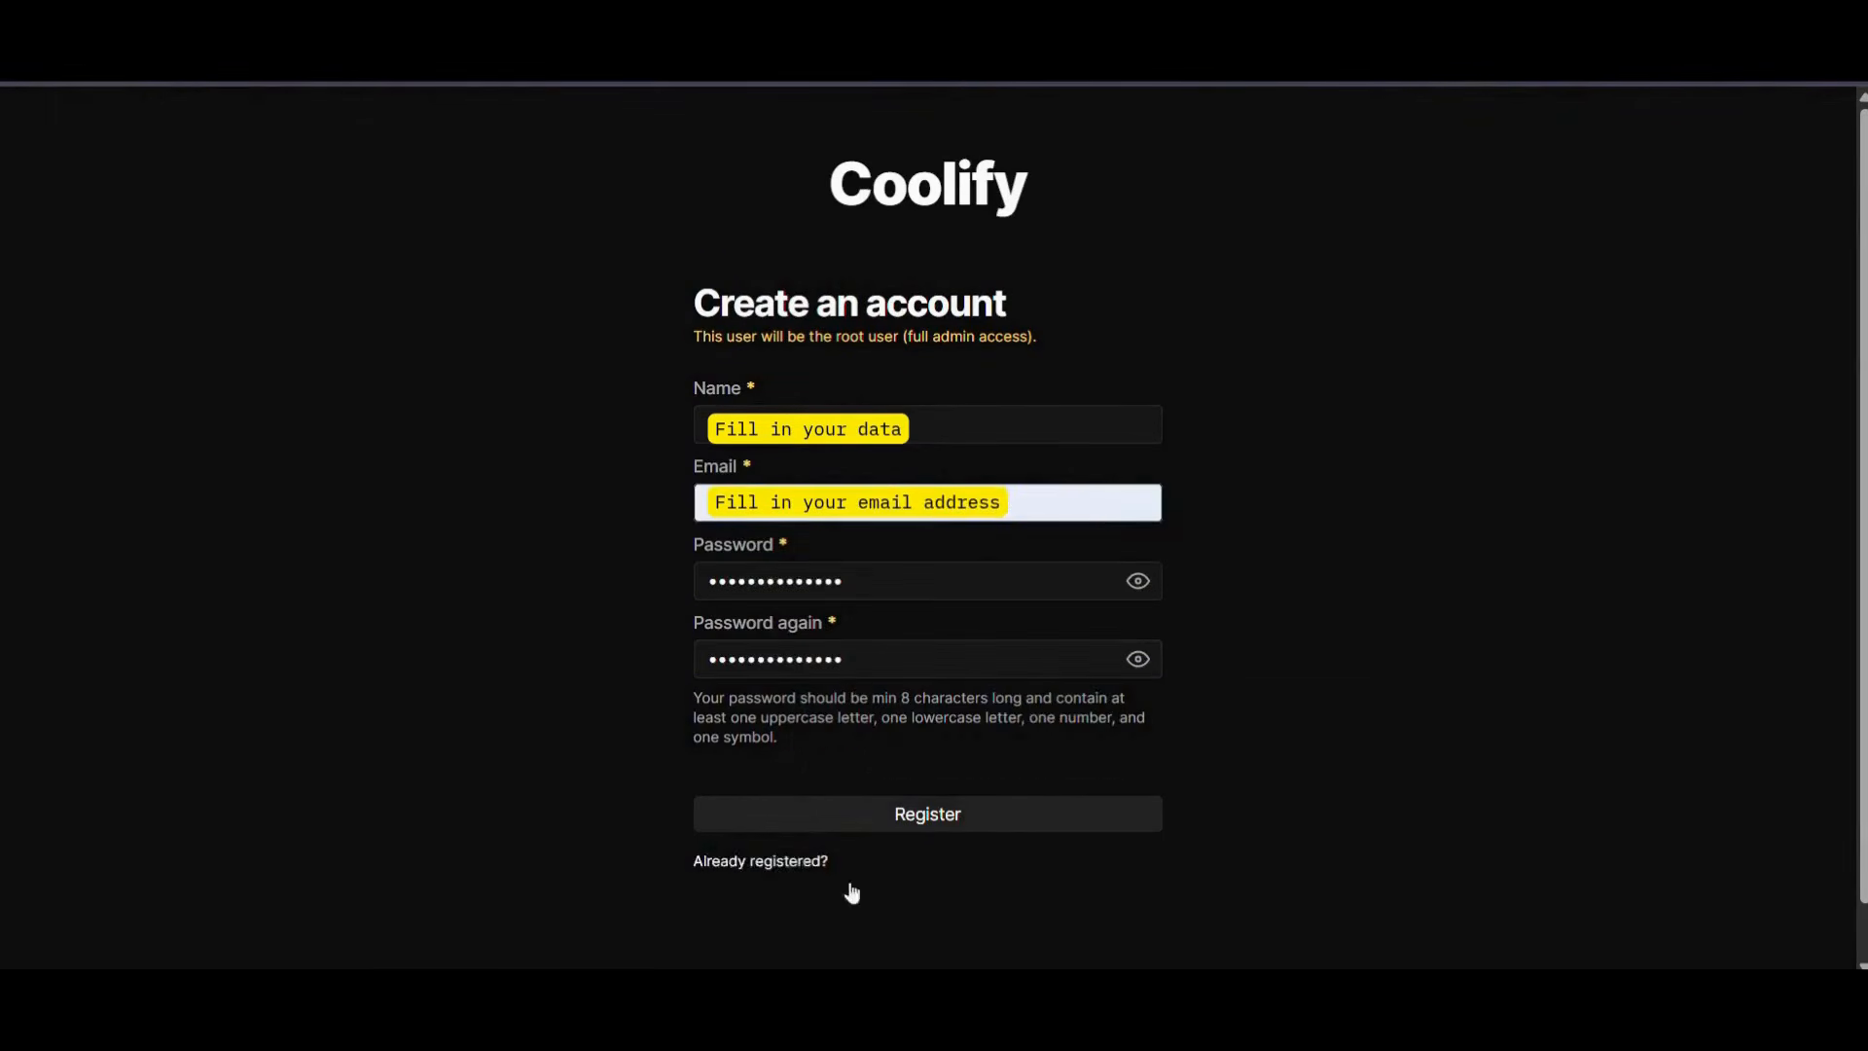
pyautogui.click(937, 826)
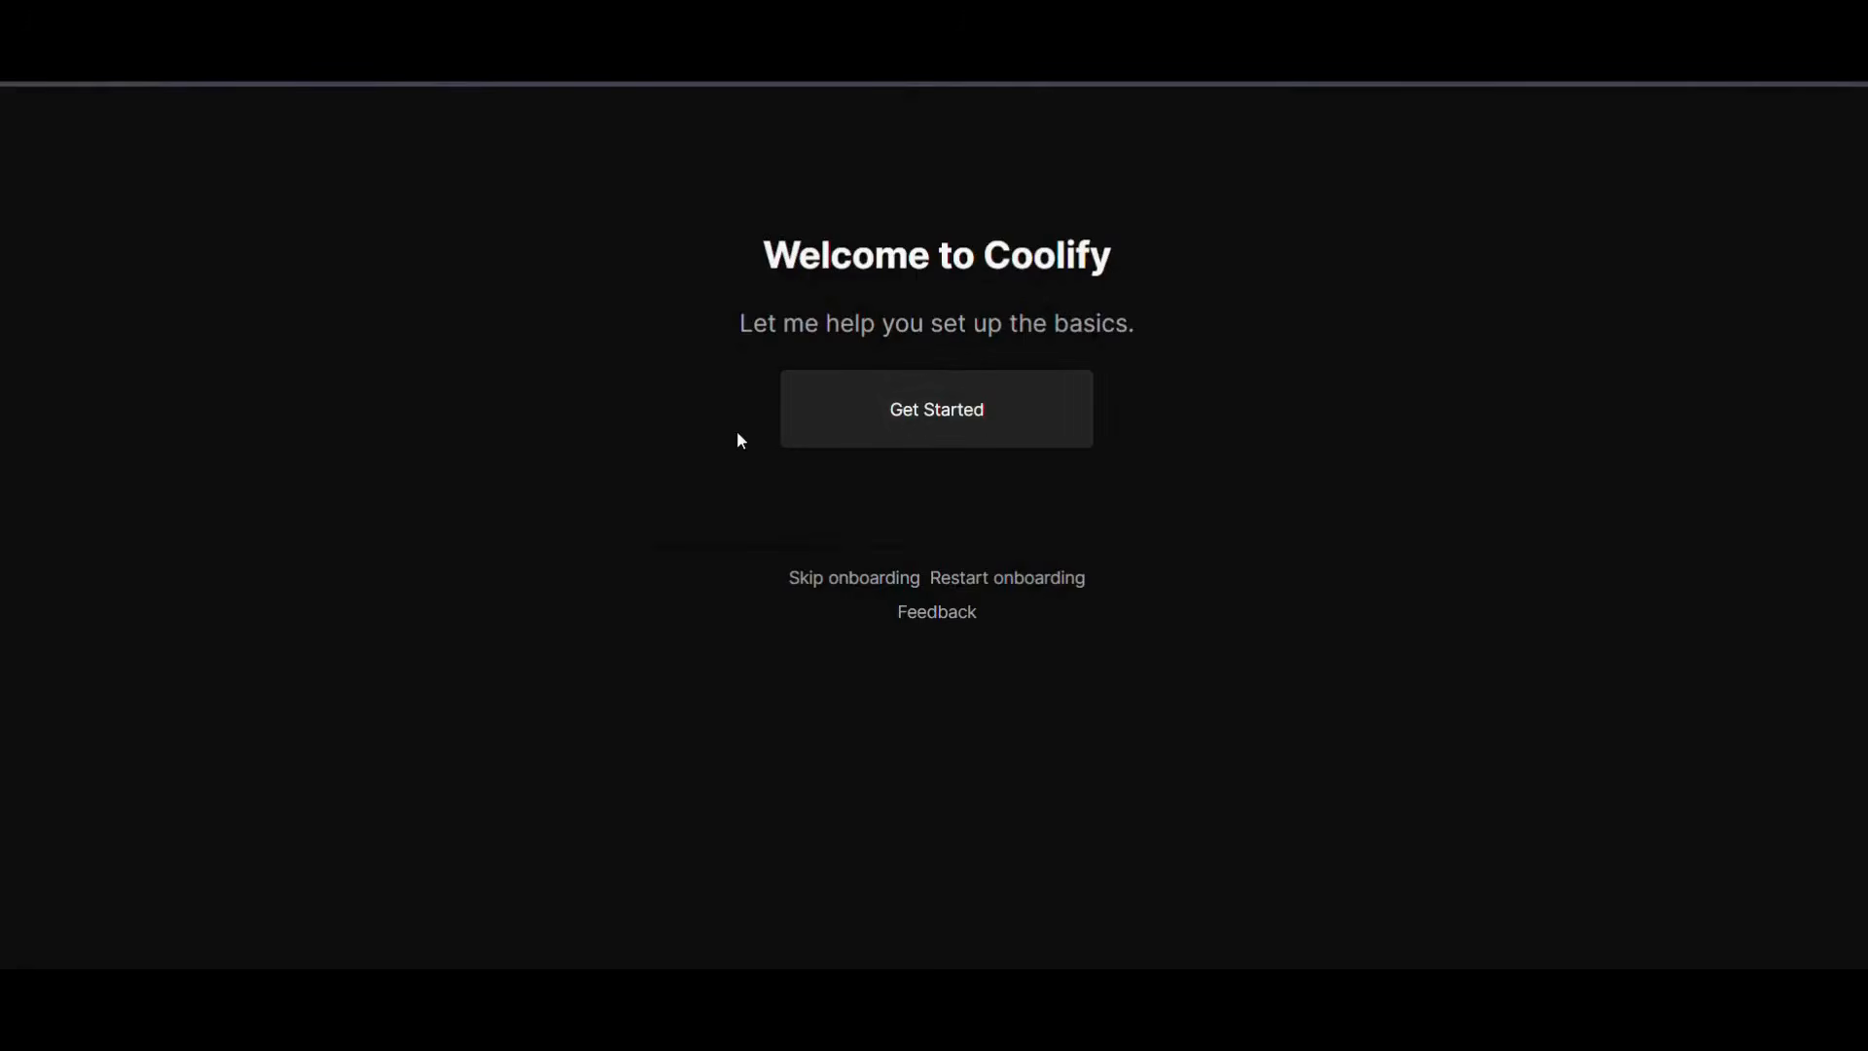
pyautogui.click(854, 415)
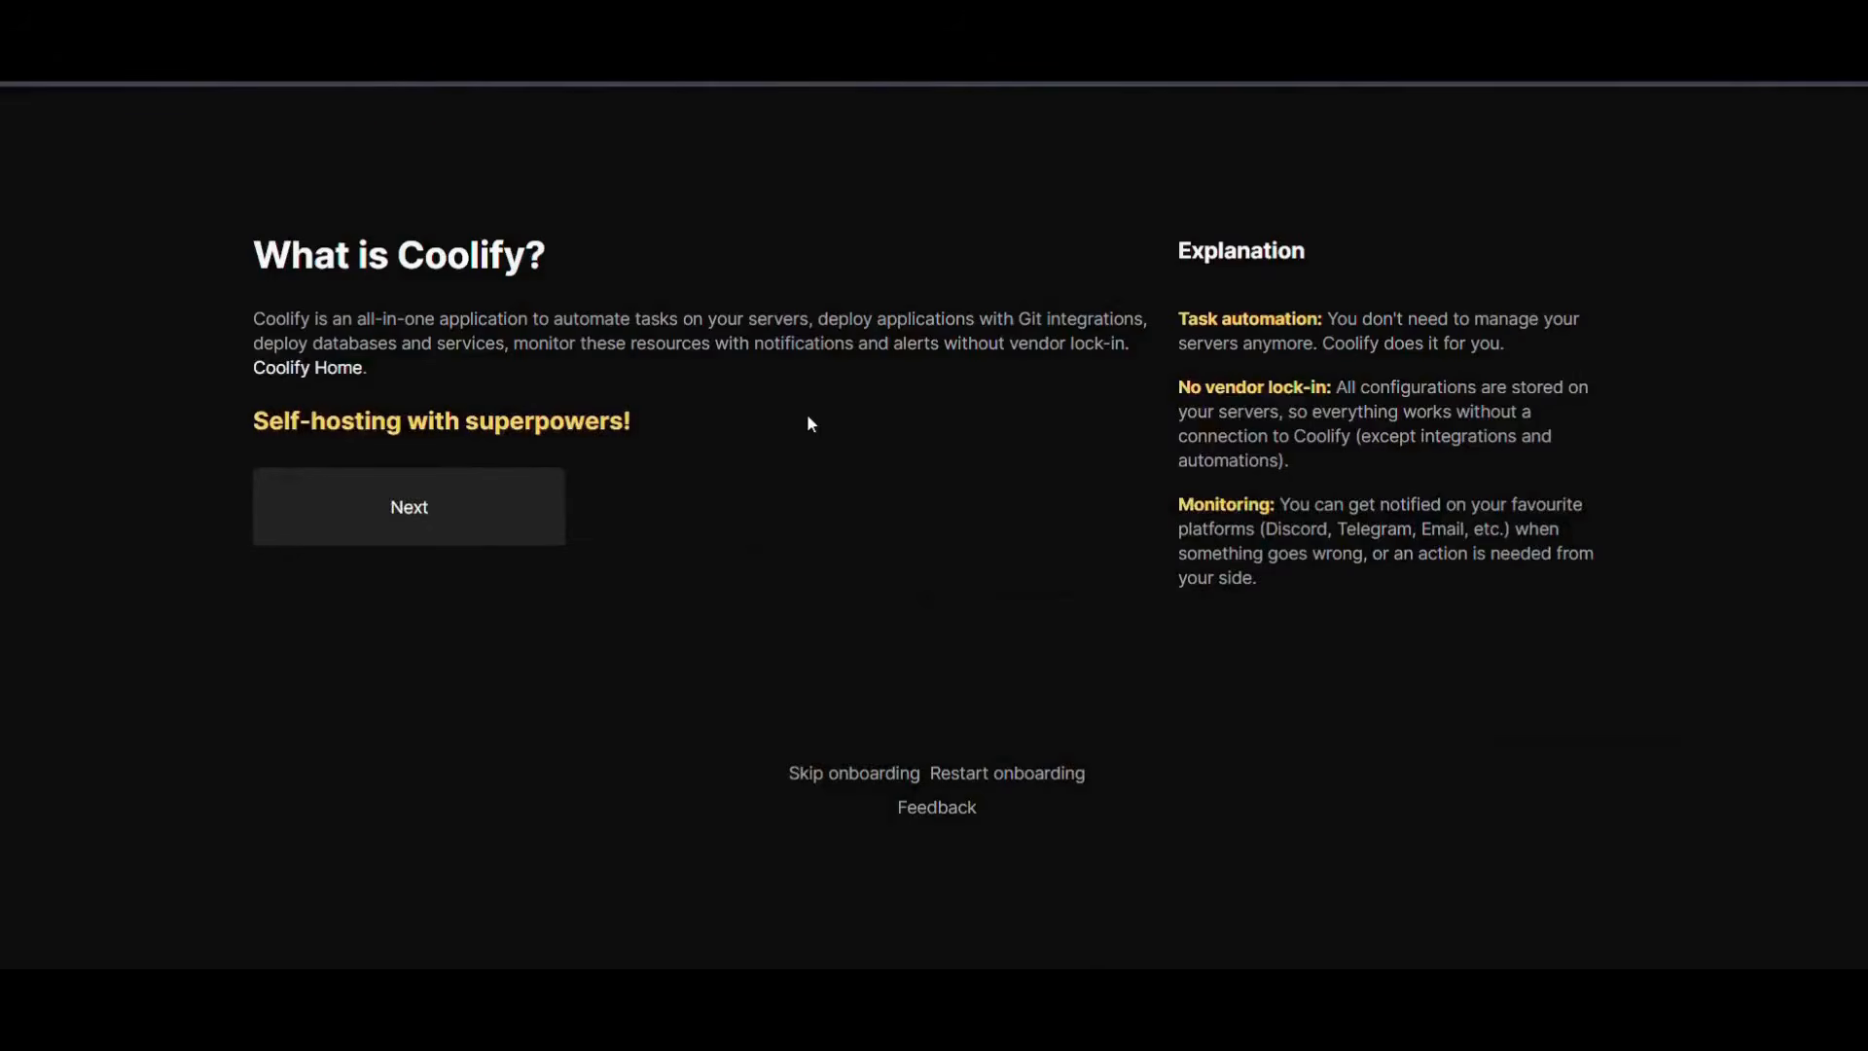
pyautogui.click(867, 774)
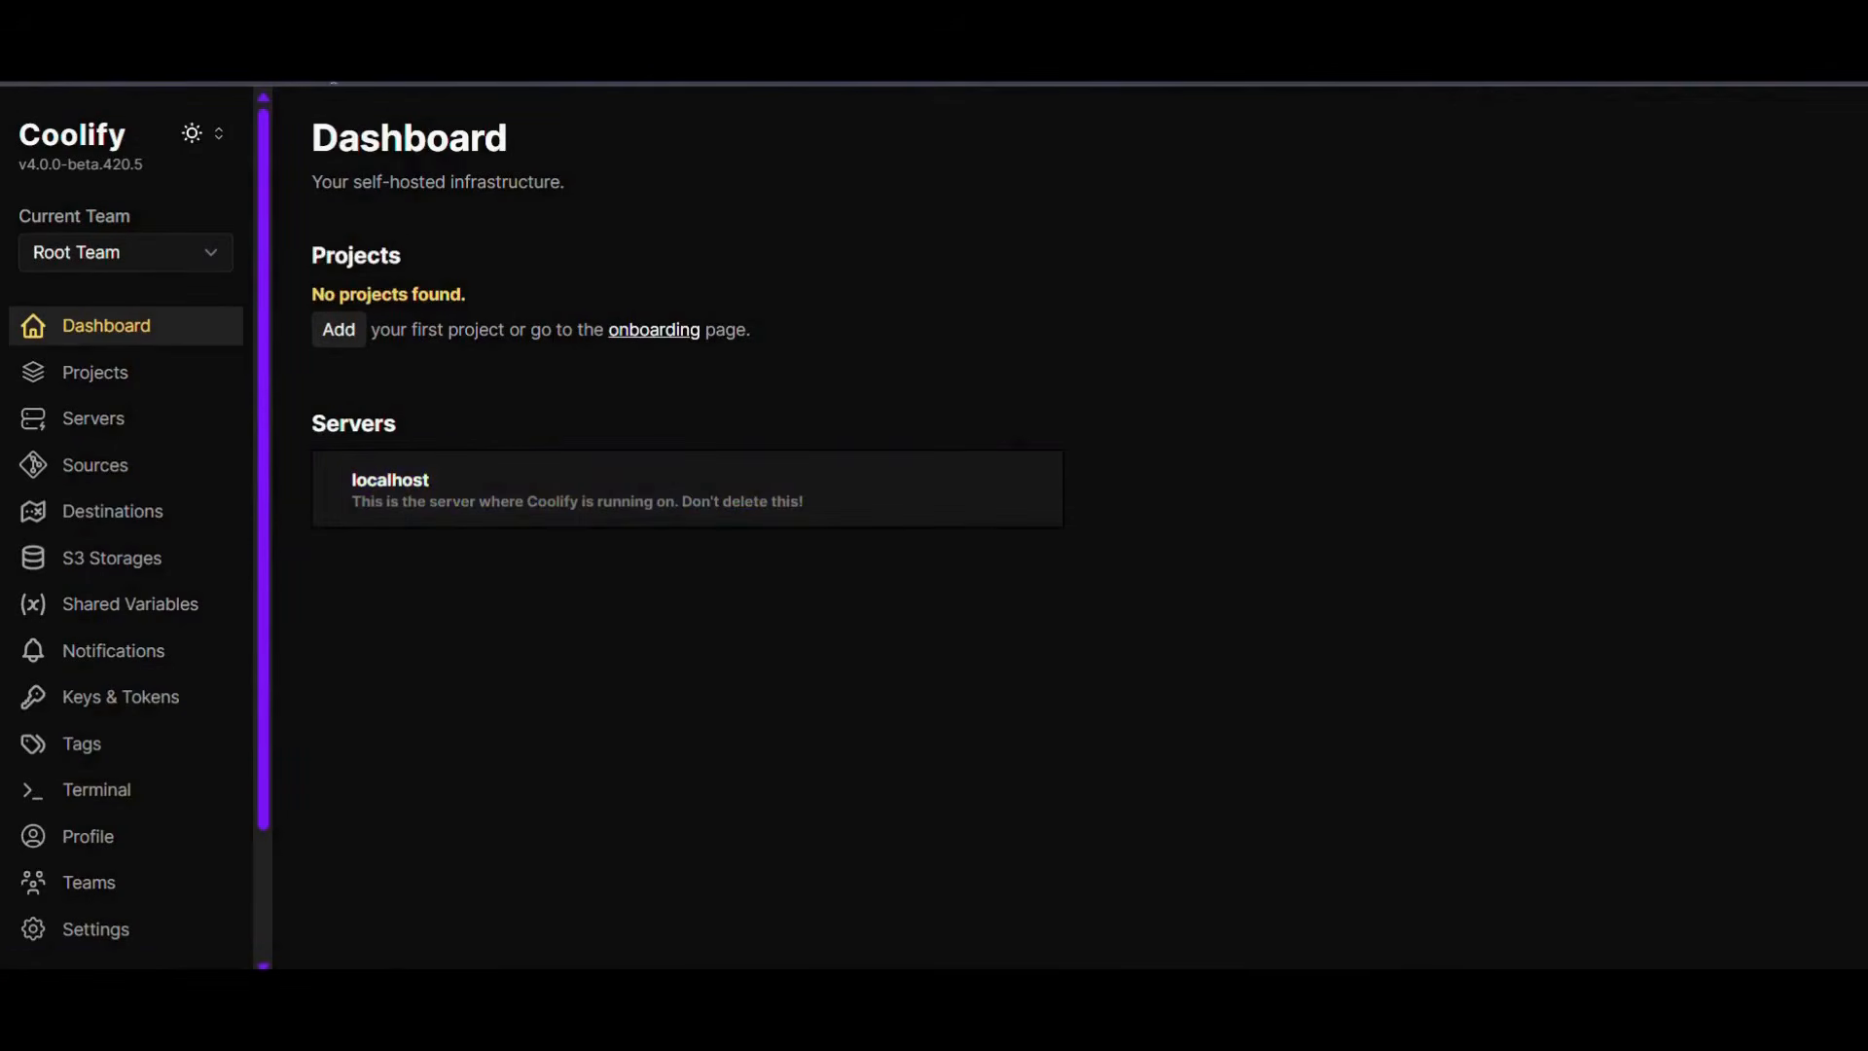
# - Fill in the desired subdomain and instance name in Coolify's general settings, try to save them, and dismiss the error
pyautogui.scroll(-2, 92, 776)
pyautogui.click(91, 776)
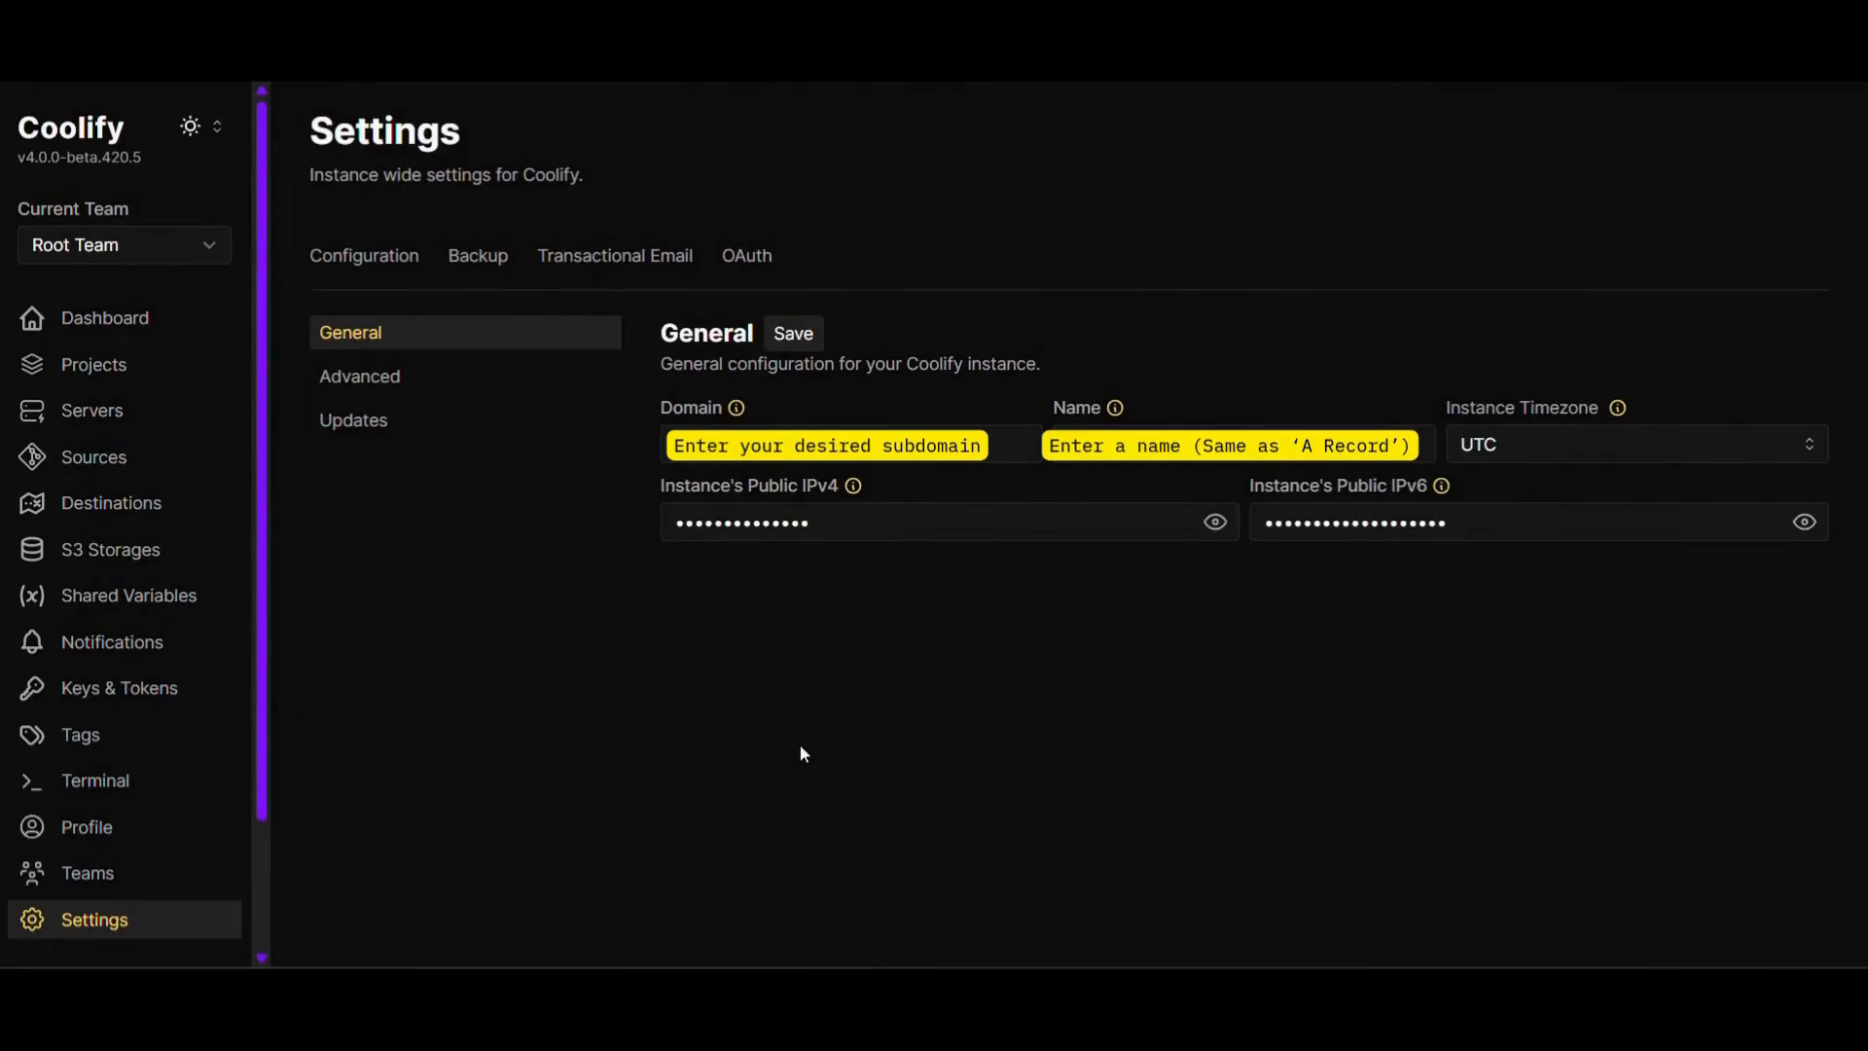
pyautogui.click(794, 338)
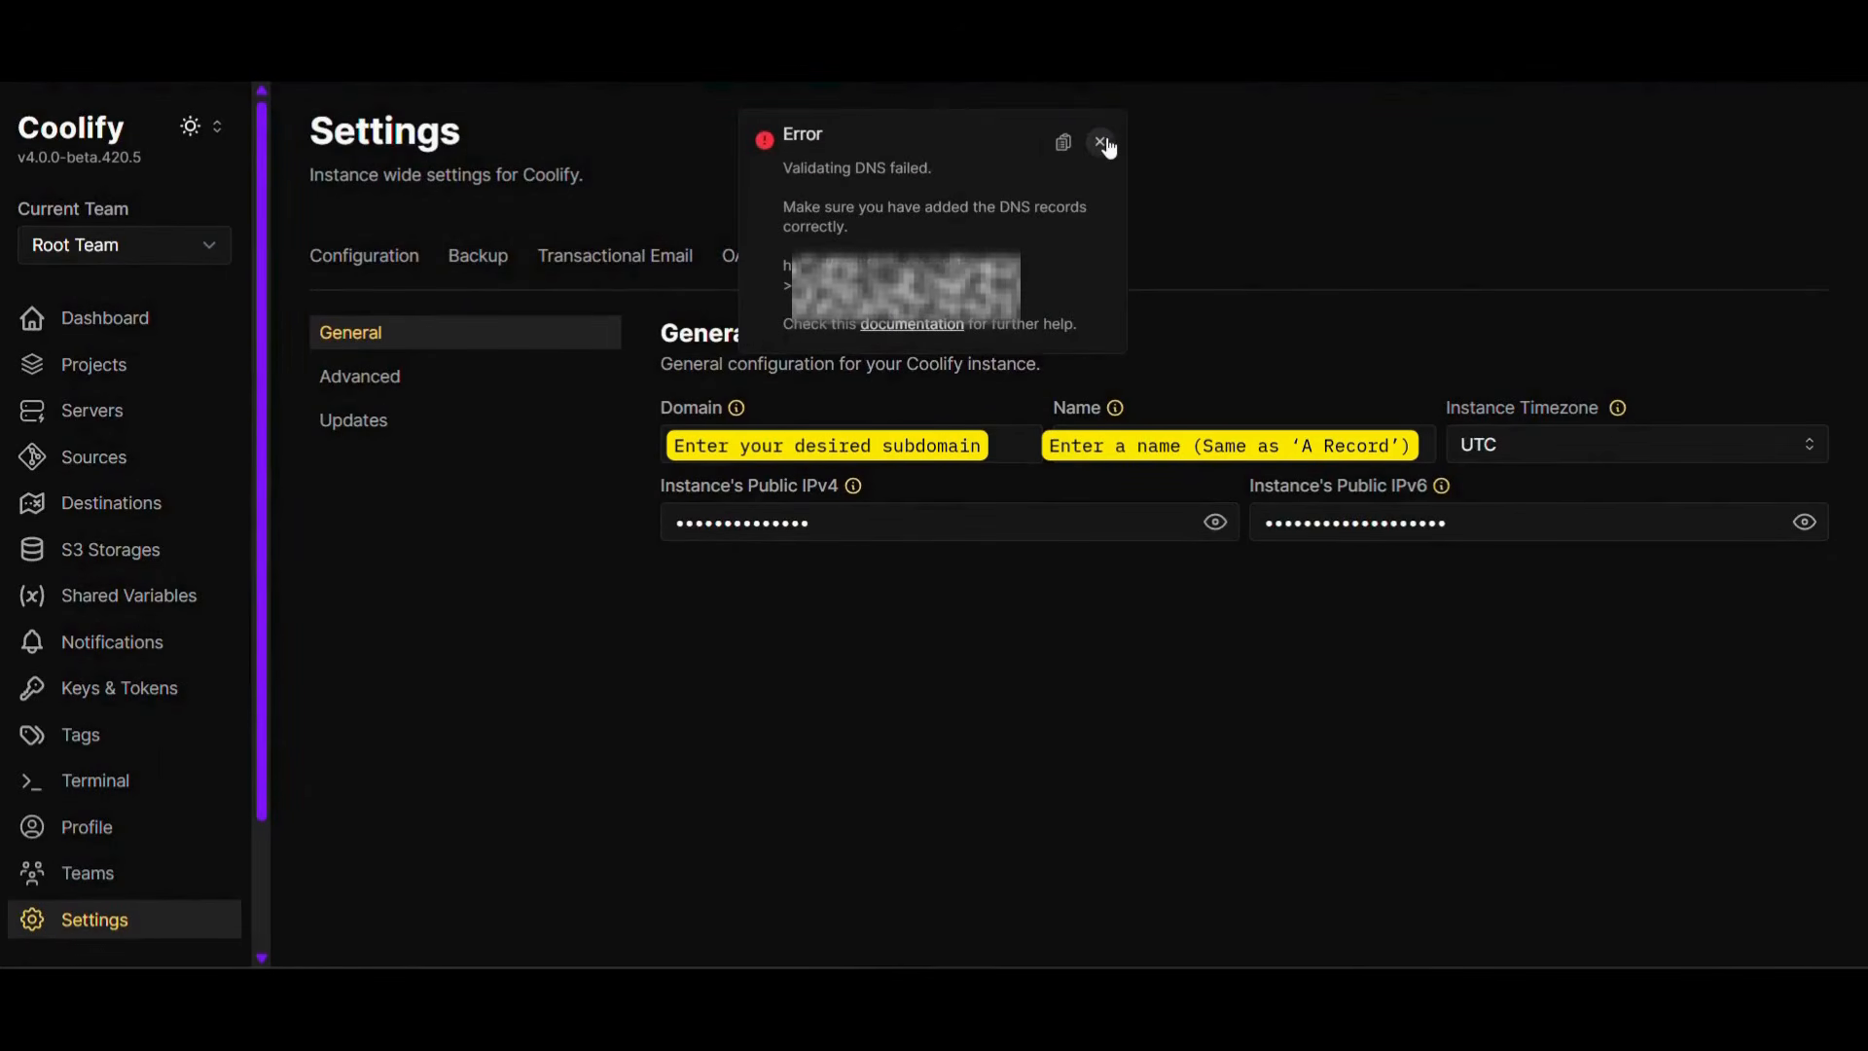
pyautogui.click(1101, 143)
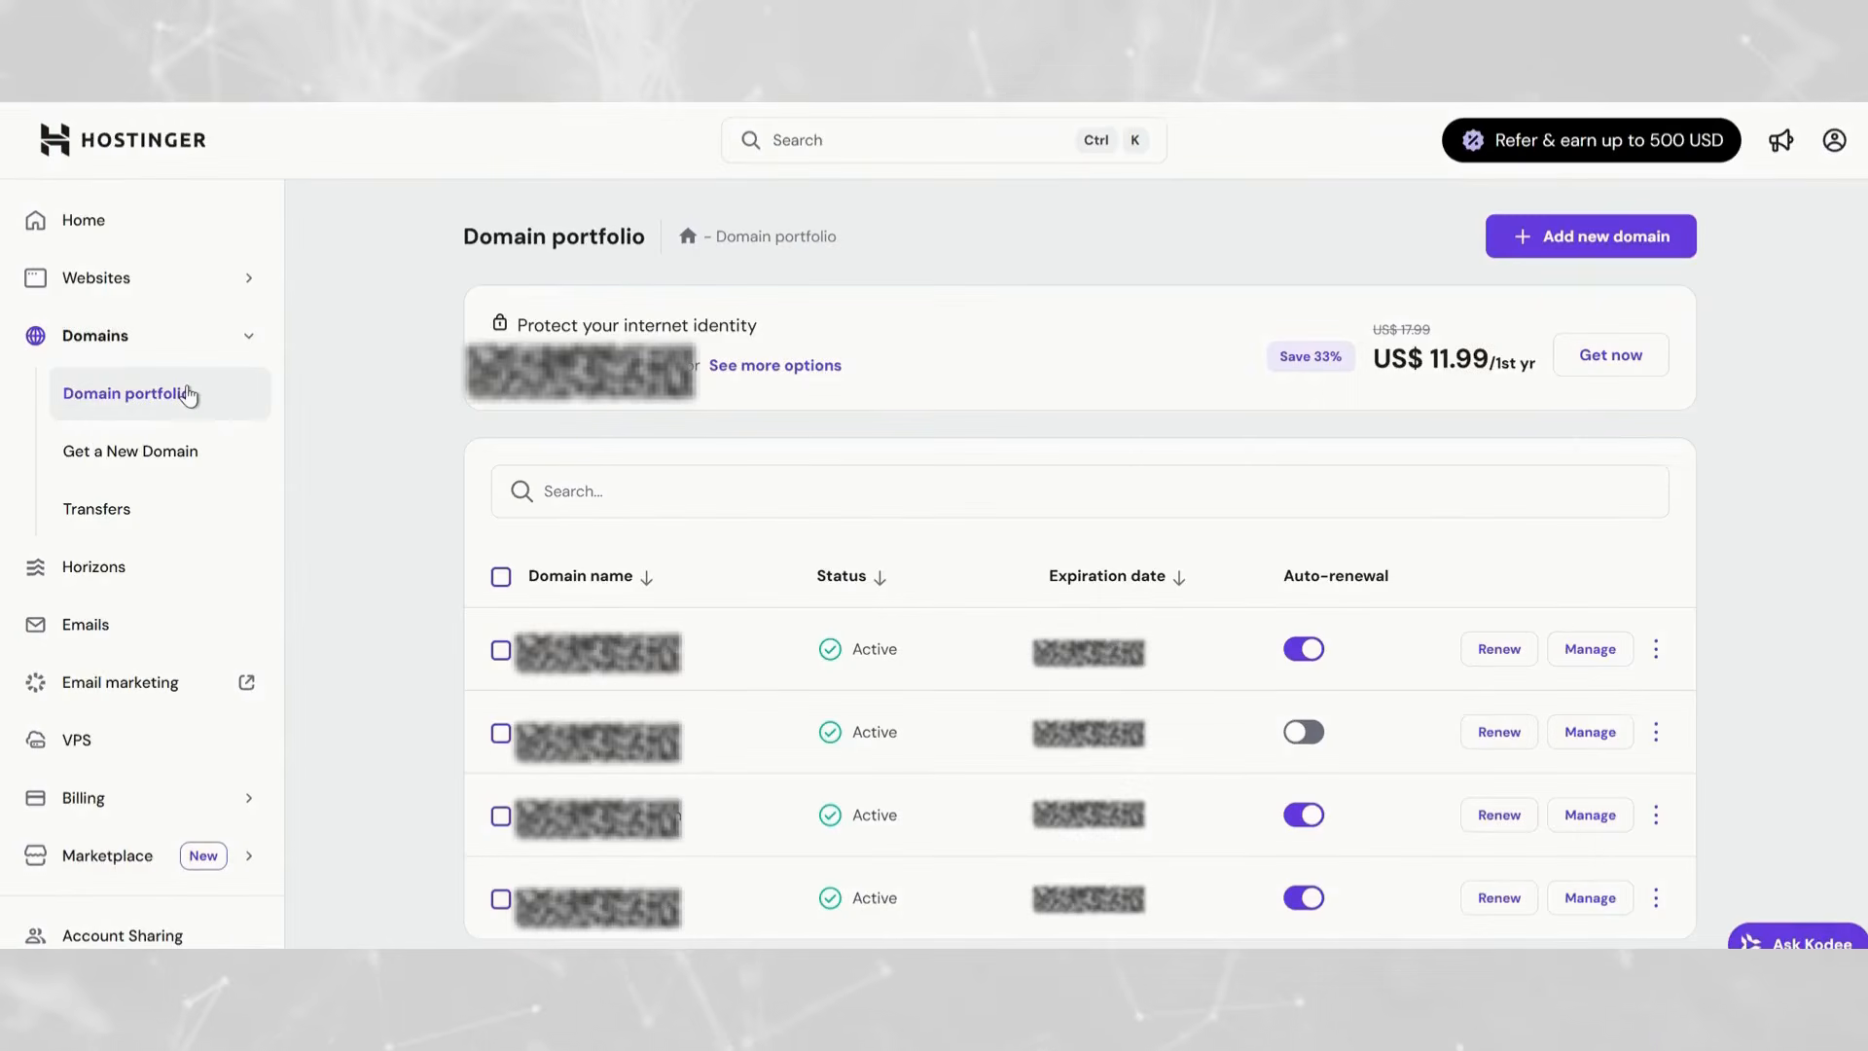
# - In Hostinger, open the second external domain's DNS records and enter an A record named cloud for the VPS IPv4 address with TTL 600
pyautogui.scroll(-5, 1443, 714)
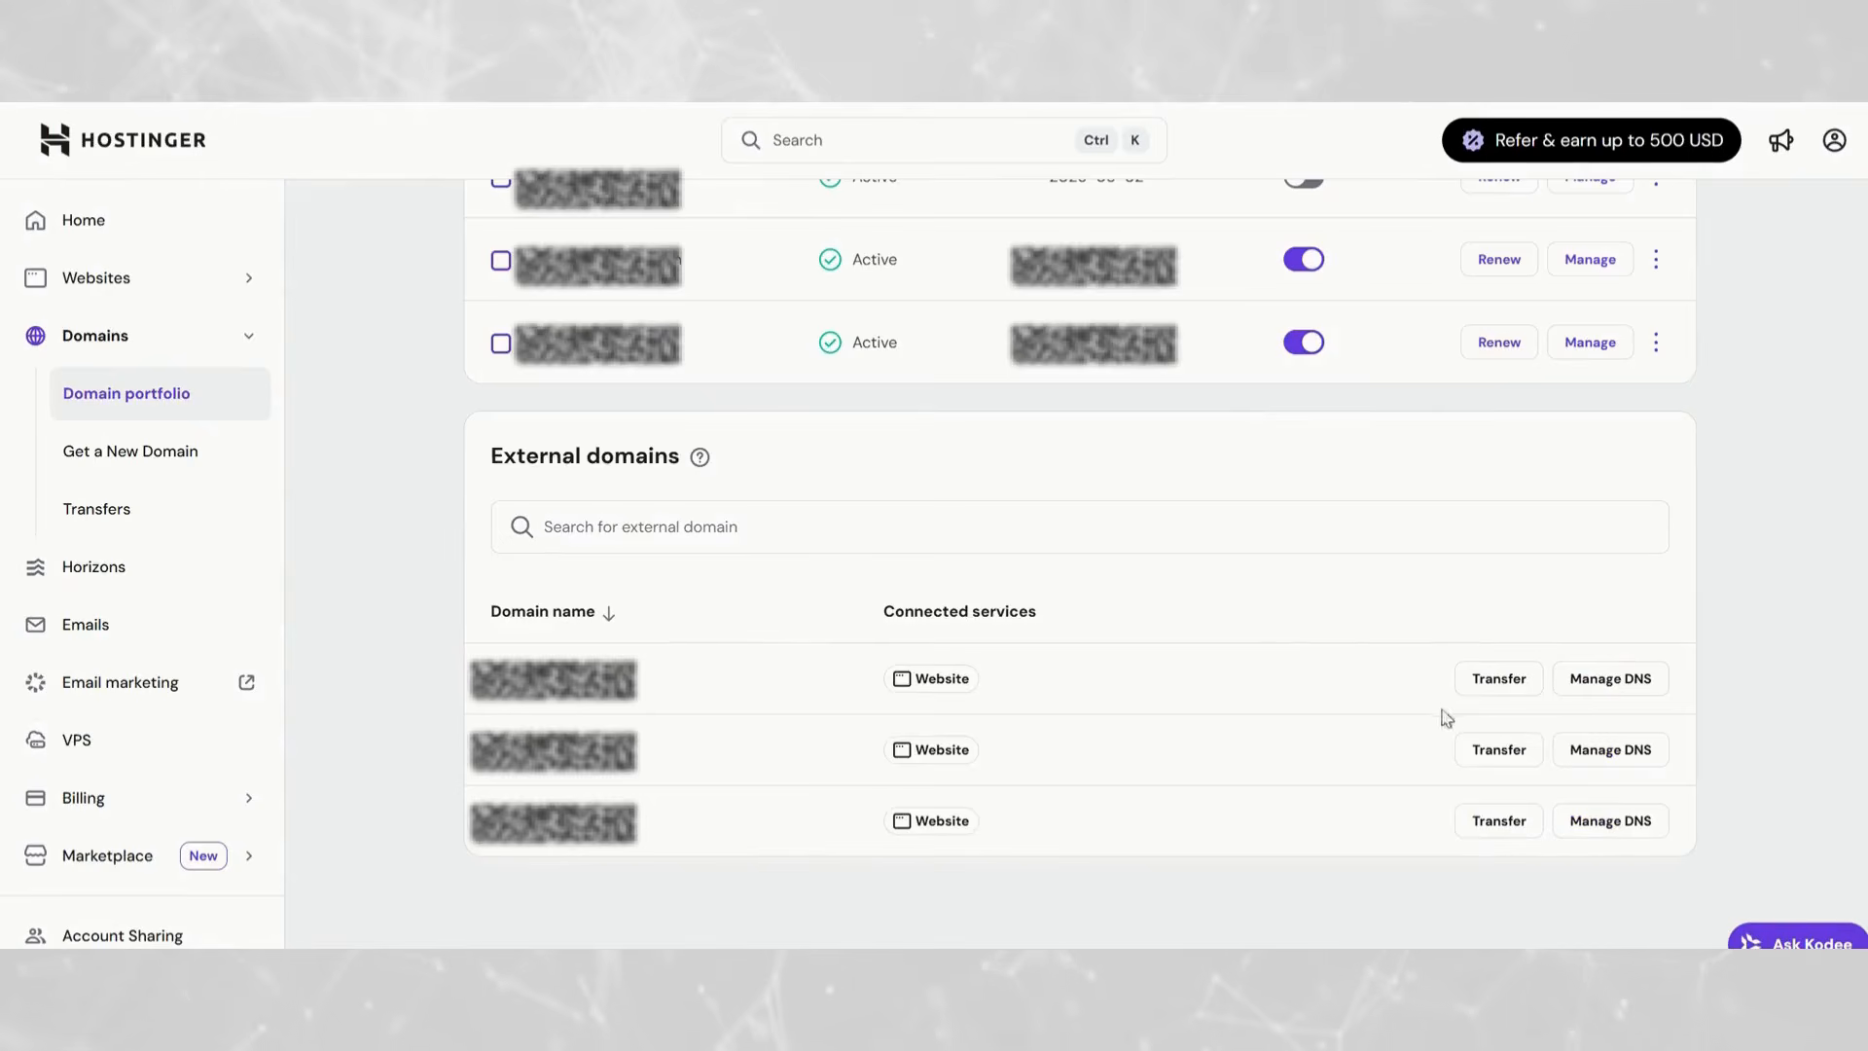
pyautogui.click(1612, 766)
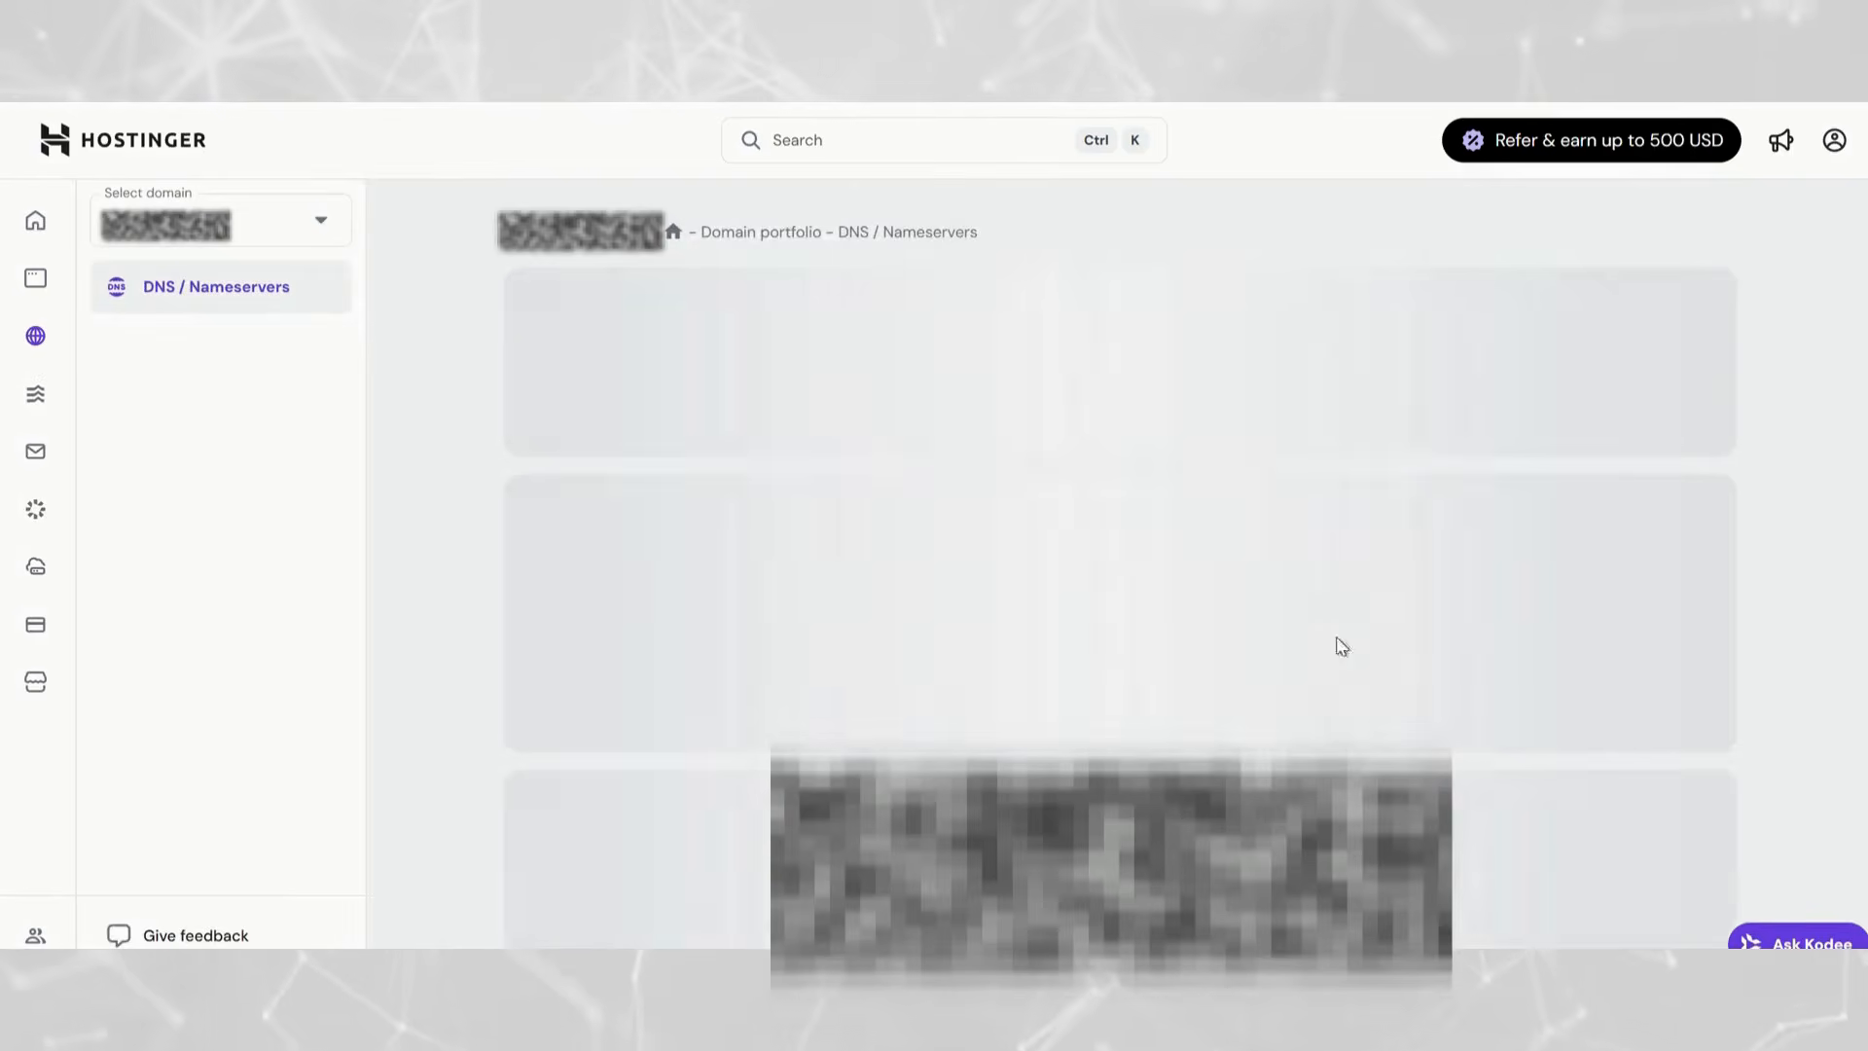
pyautogui.scroll(-10, 1118, 396)
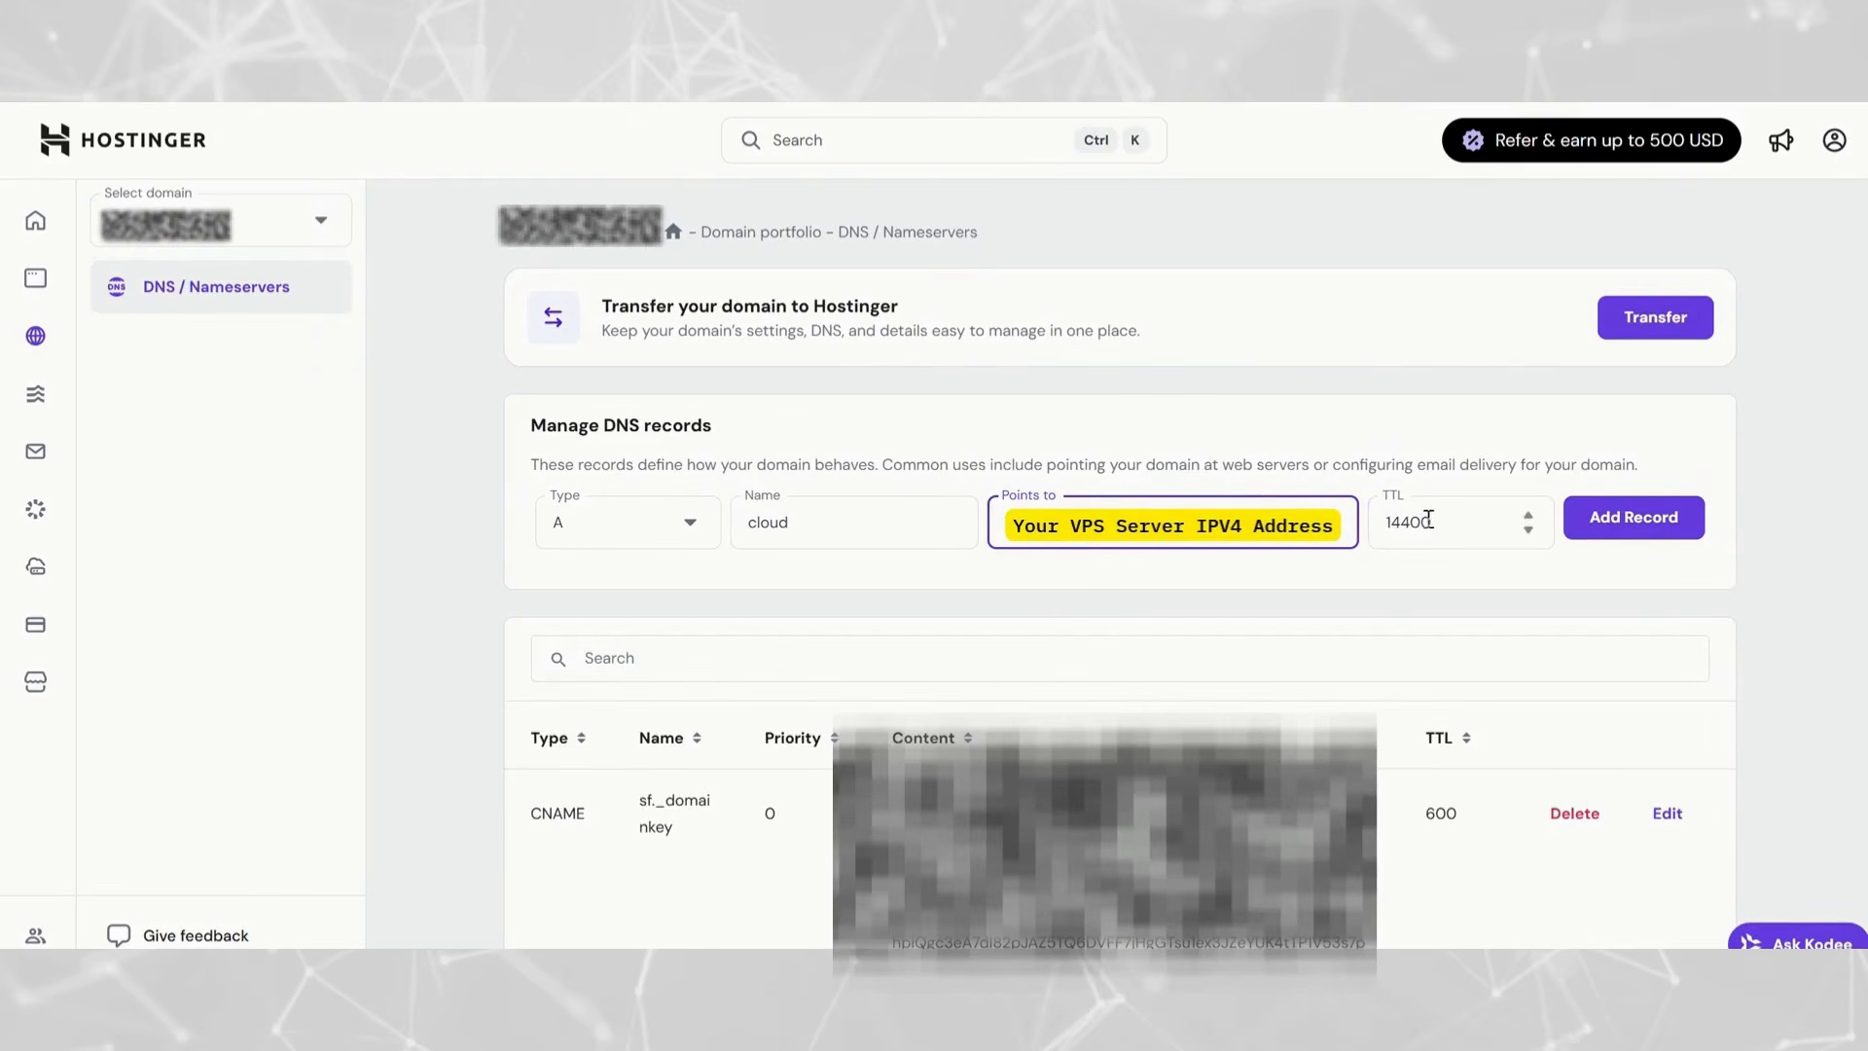
pyautogui.click(1435, 521)
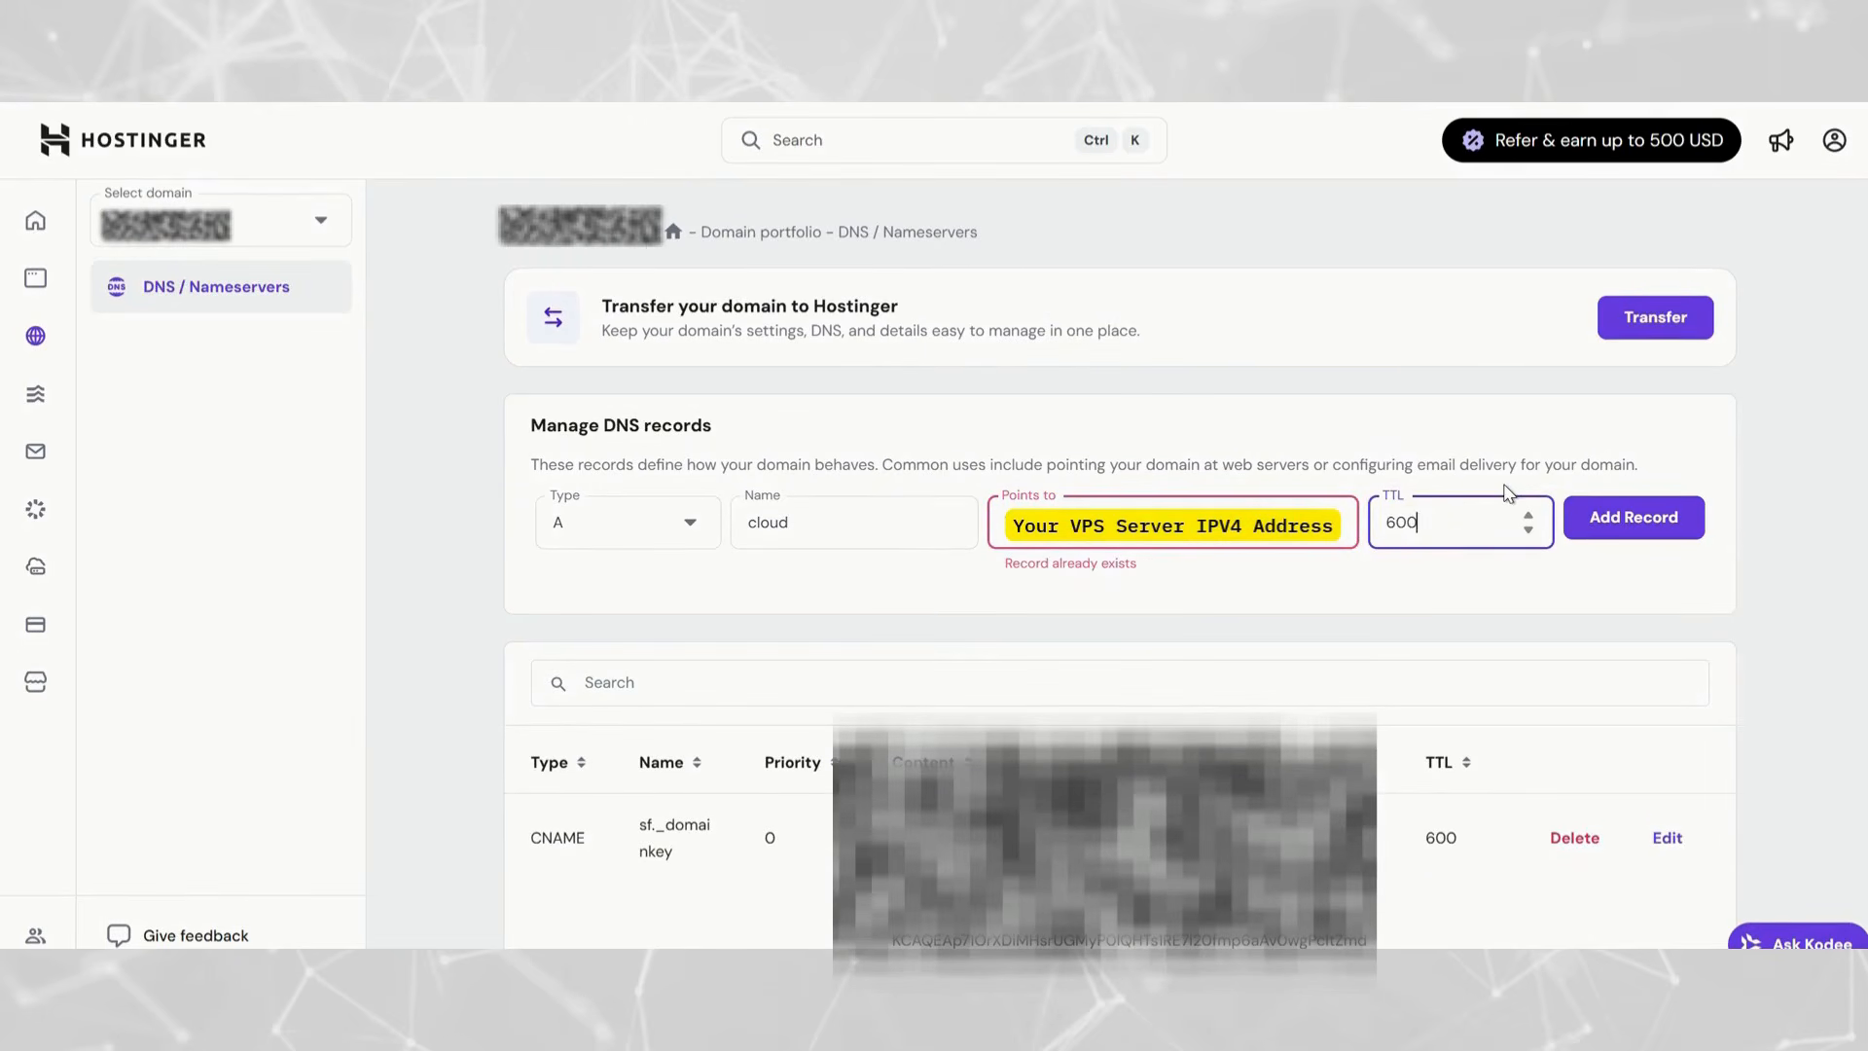
pyautogui.click(1260, 630)
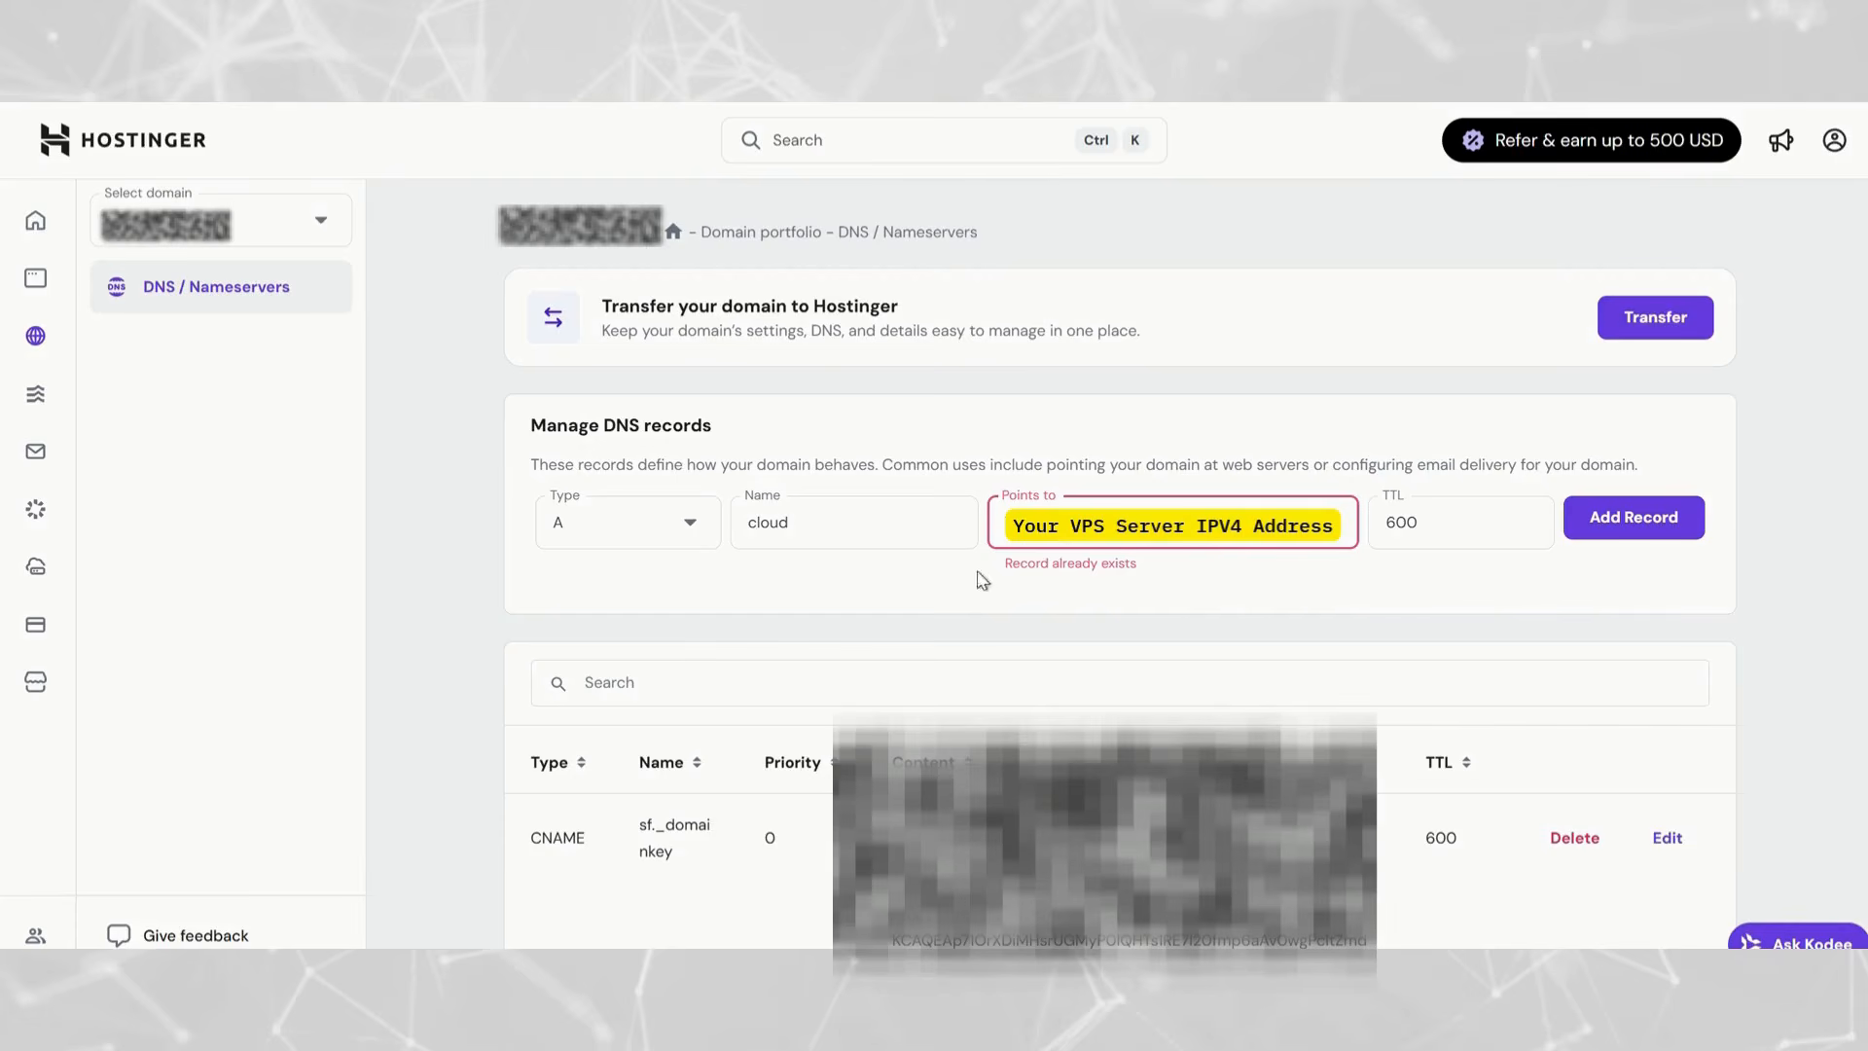
# - Change the A record's name to the wildcard *.apps, keeping it pointed at the VPS IPv4 address with TTL 600
pyautogui.doubleClick(835, 526)
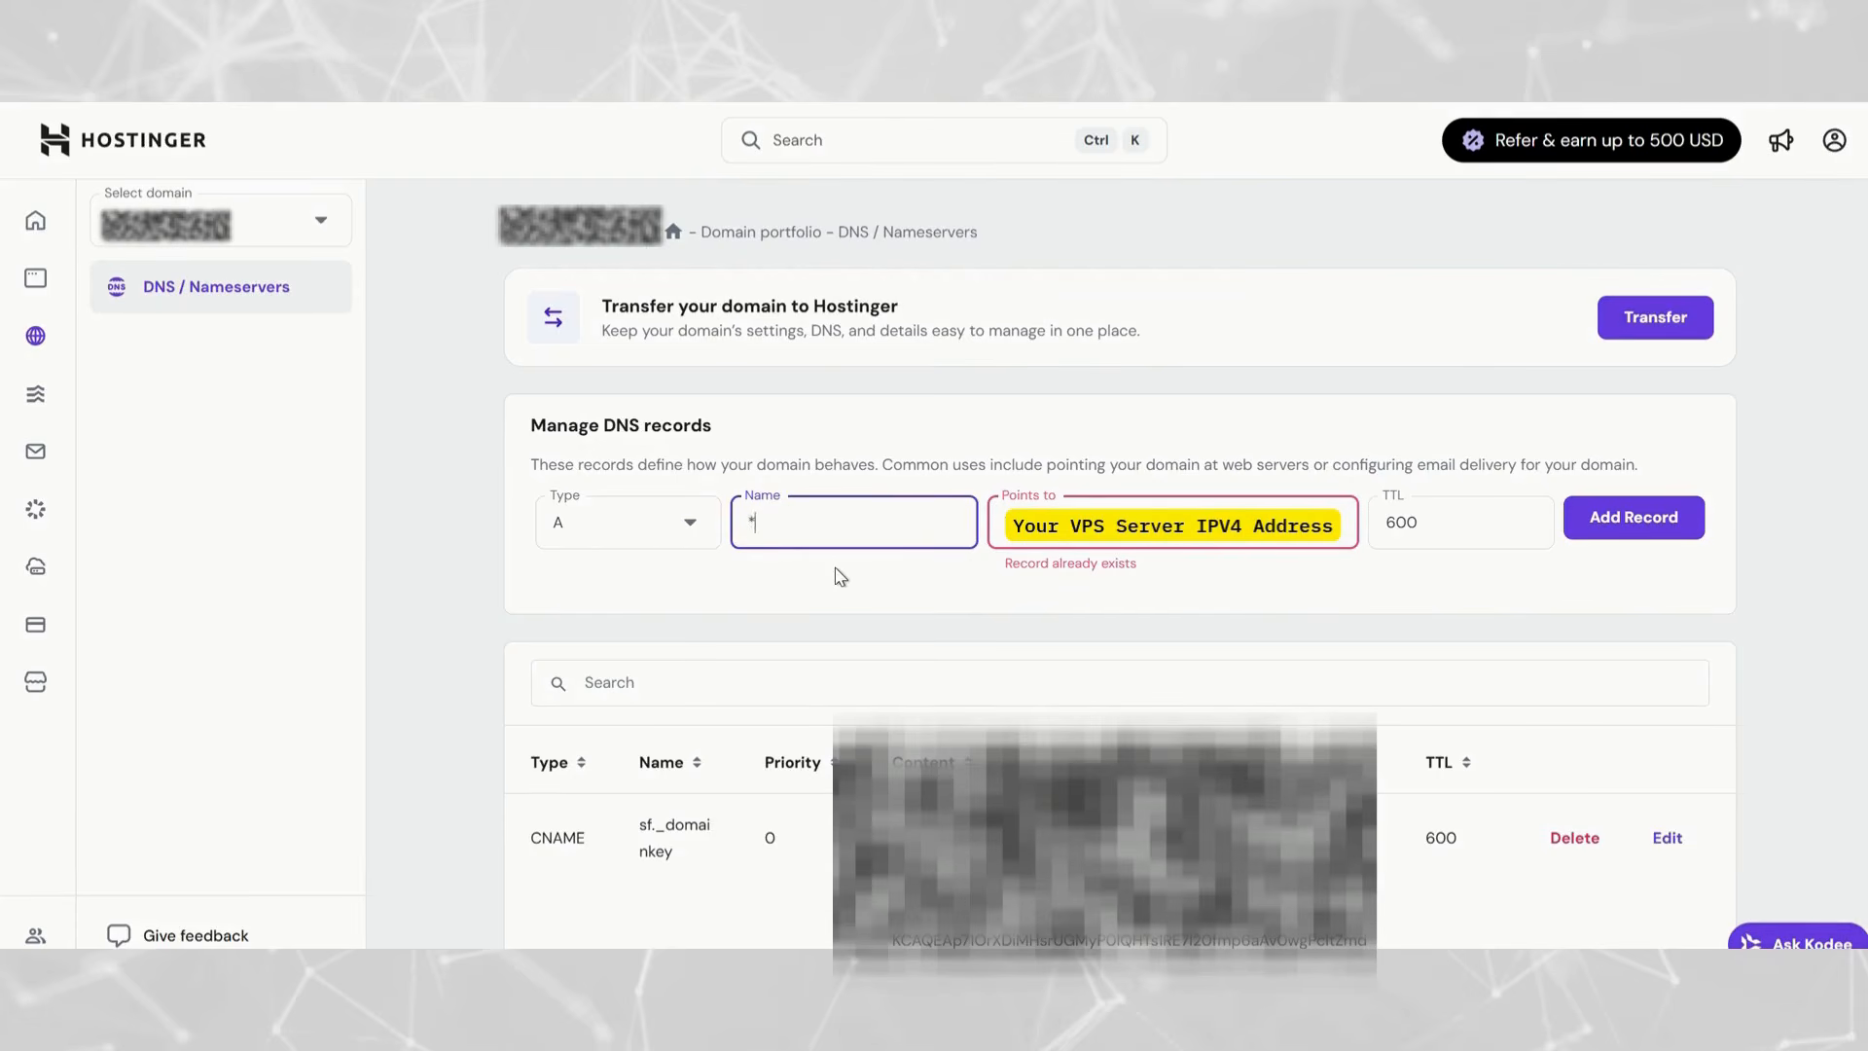
pyautogui.moveTo(1012, 615); pyautogui.dragTo(1014, 615)
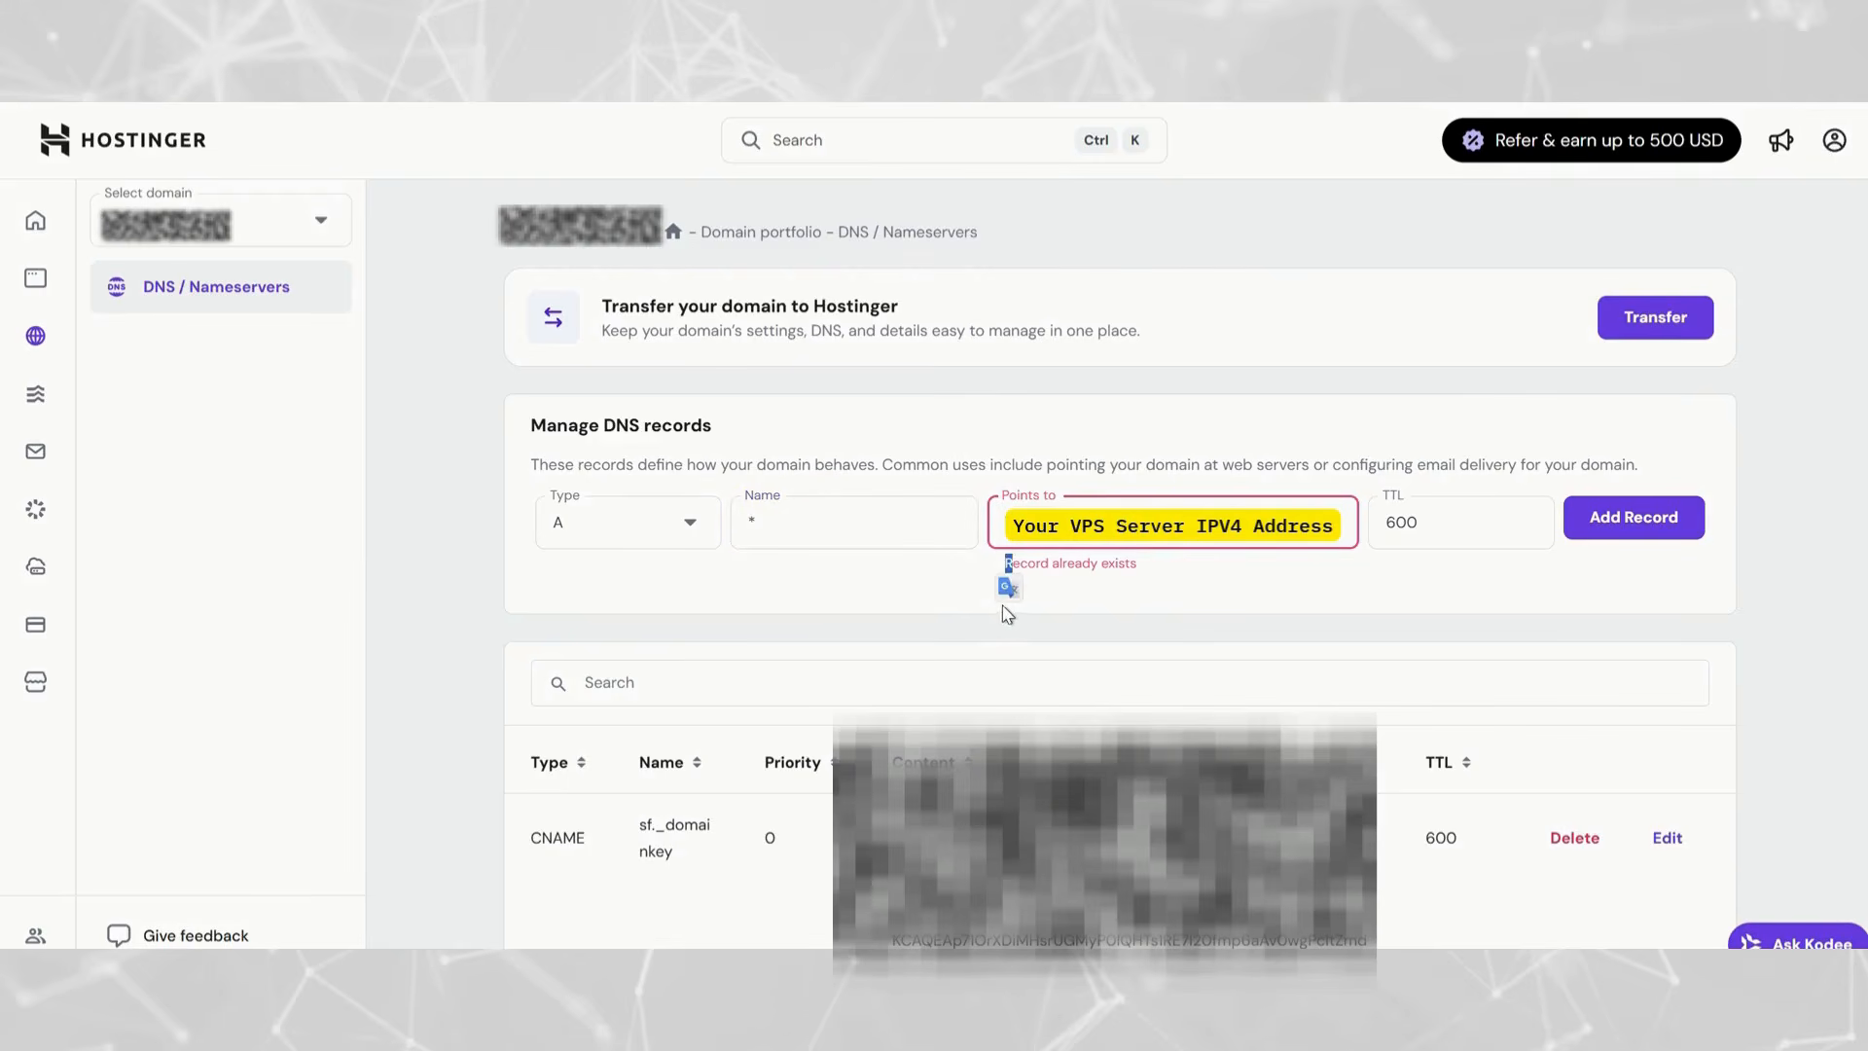
pyautogui.click(915, 531)
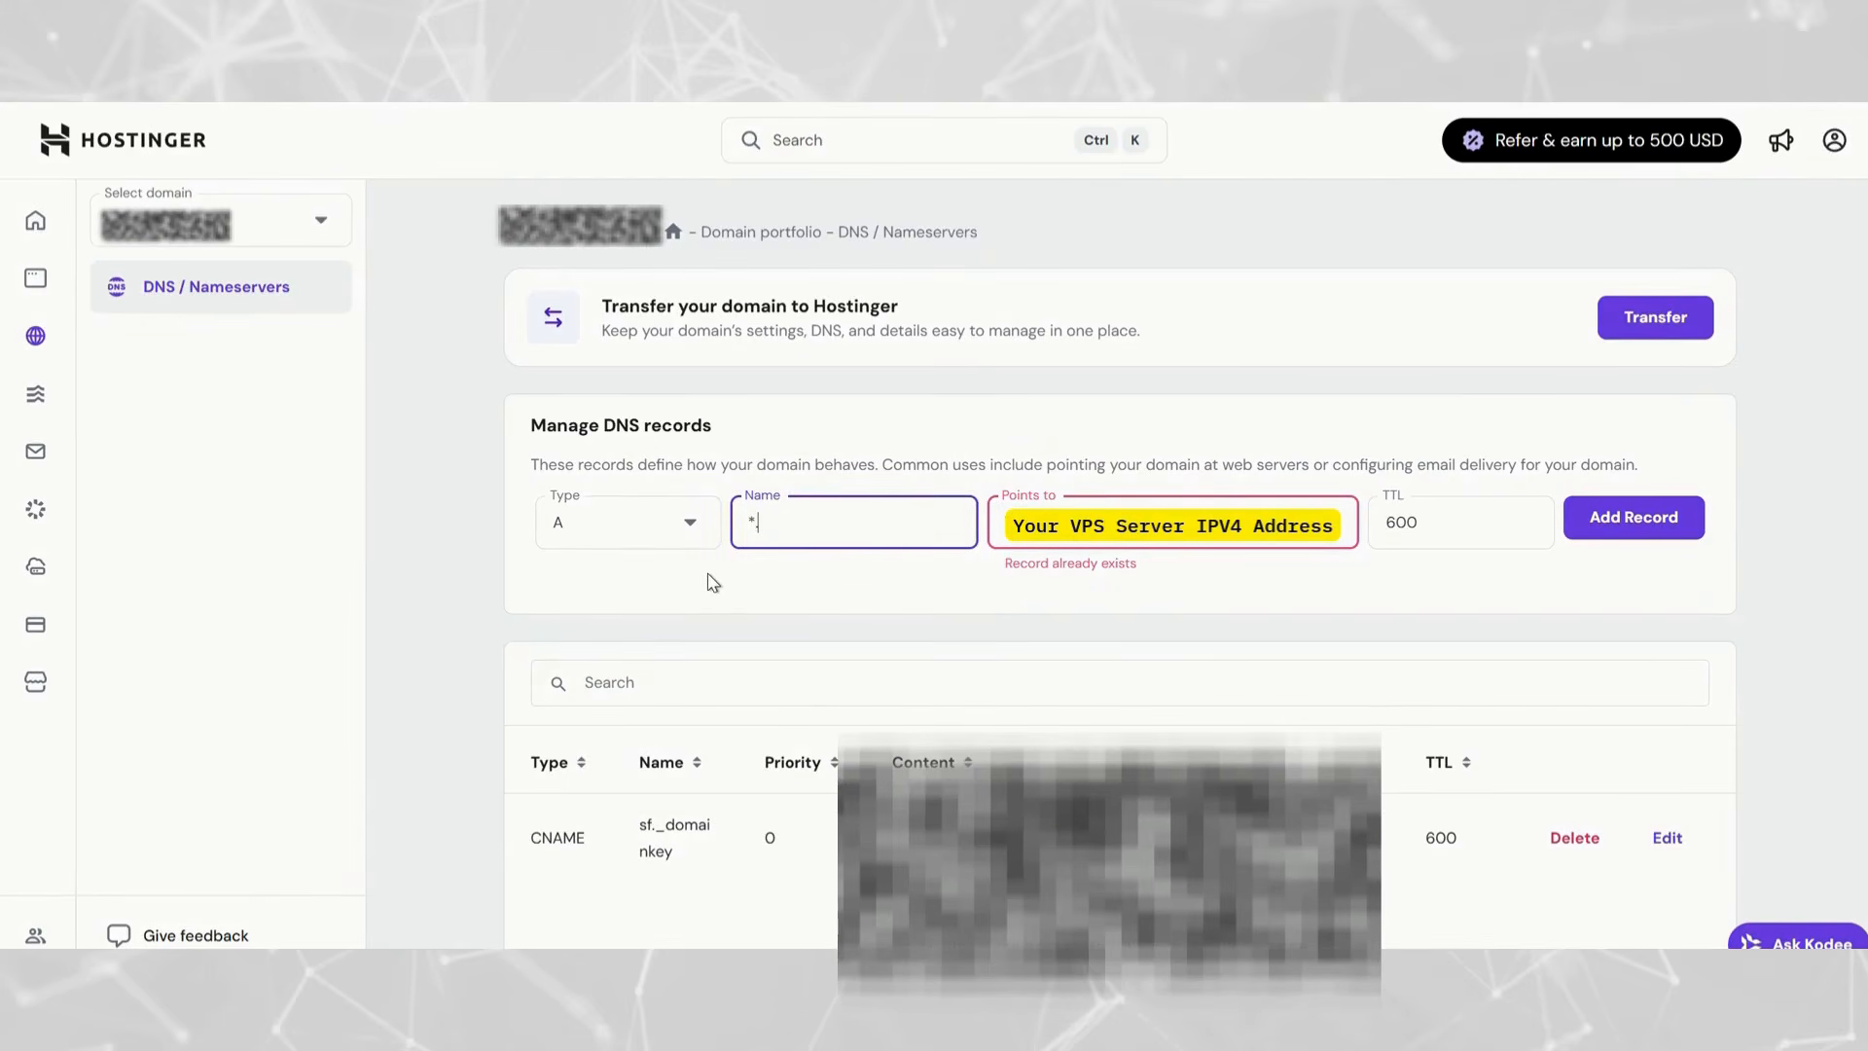
pyautogui.click(929, 610)
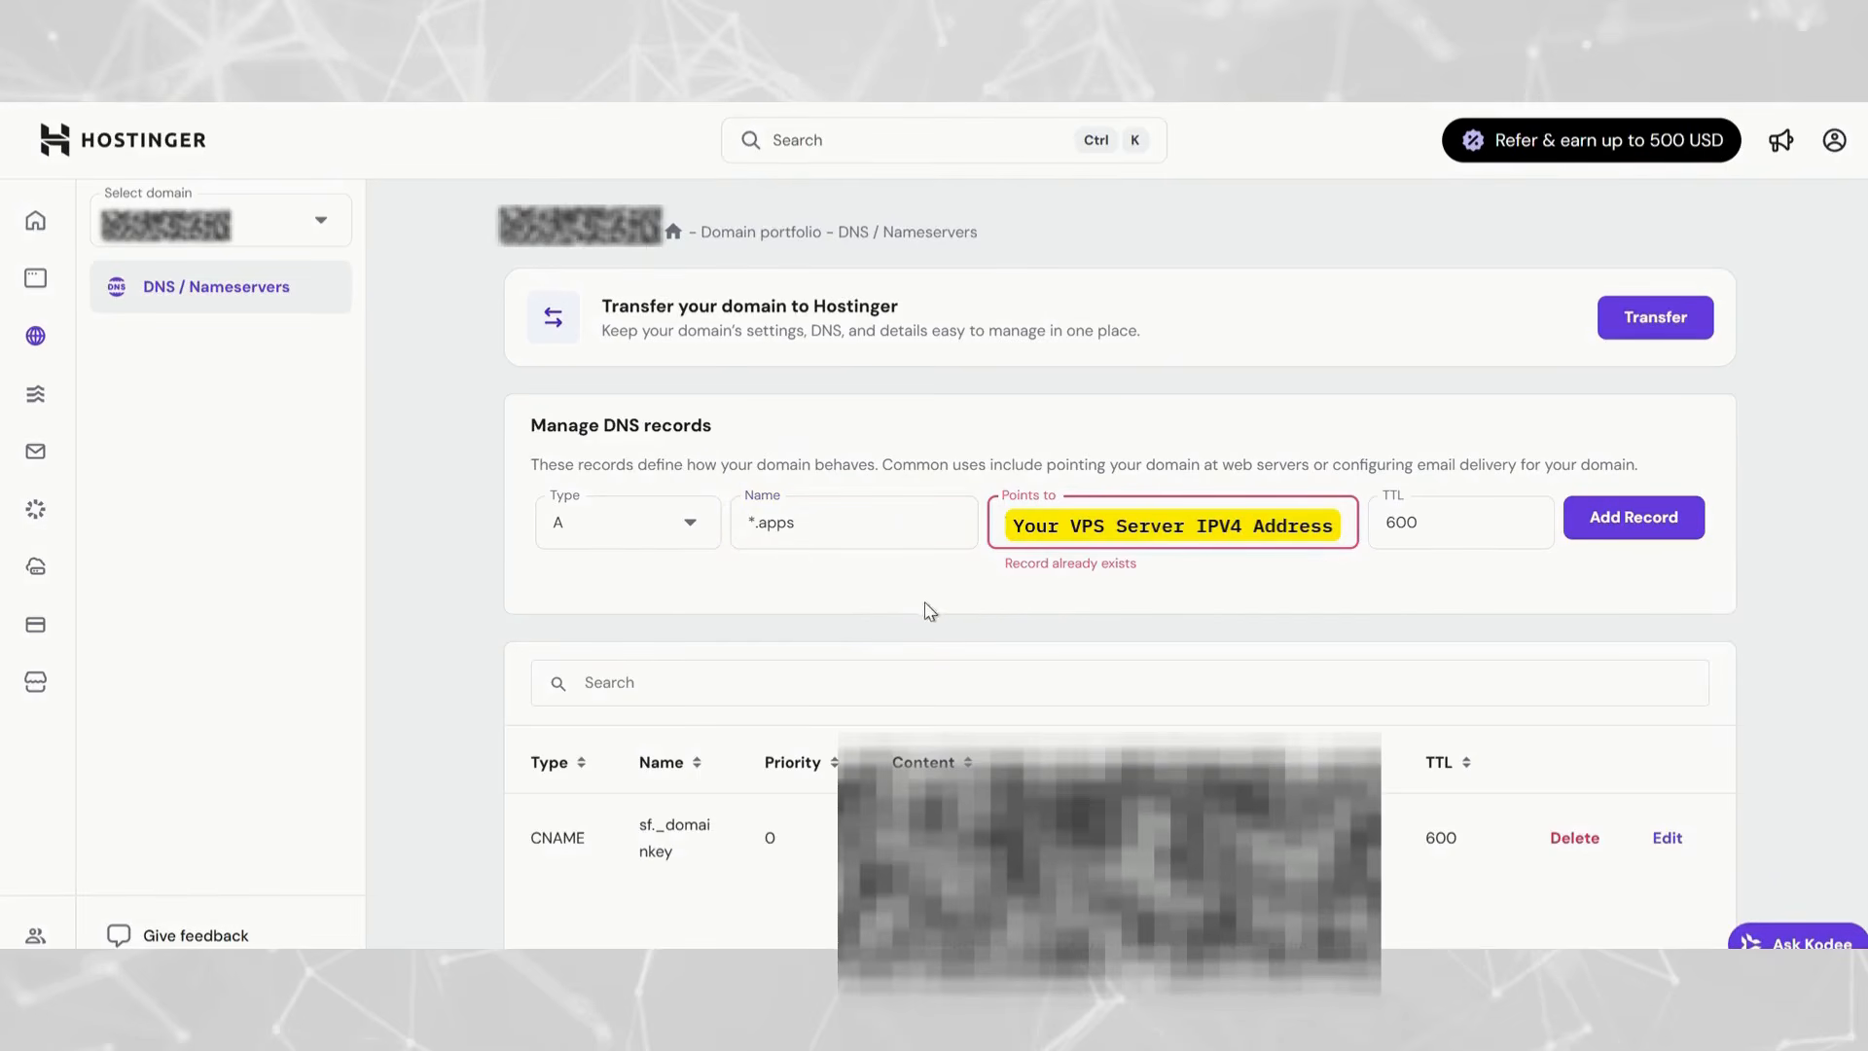
pyautogui.click(1462, 506)
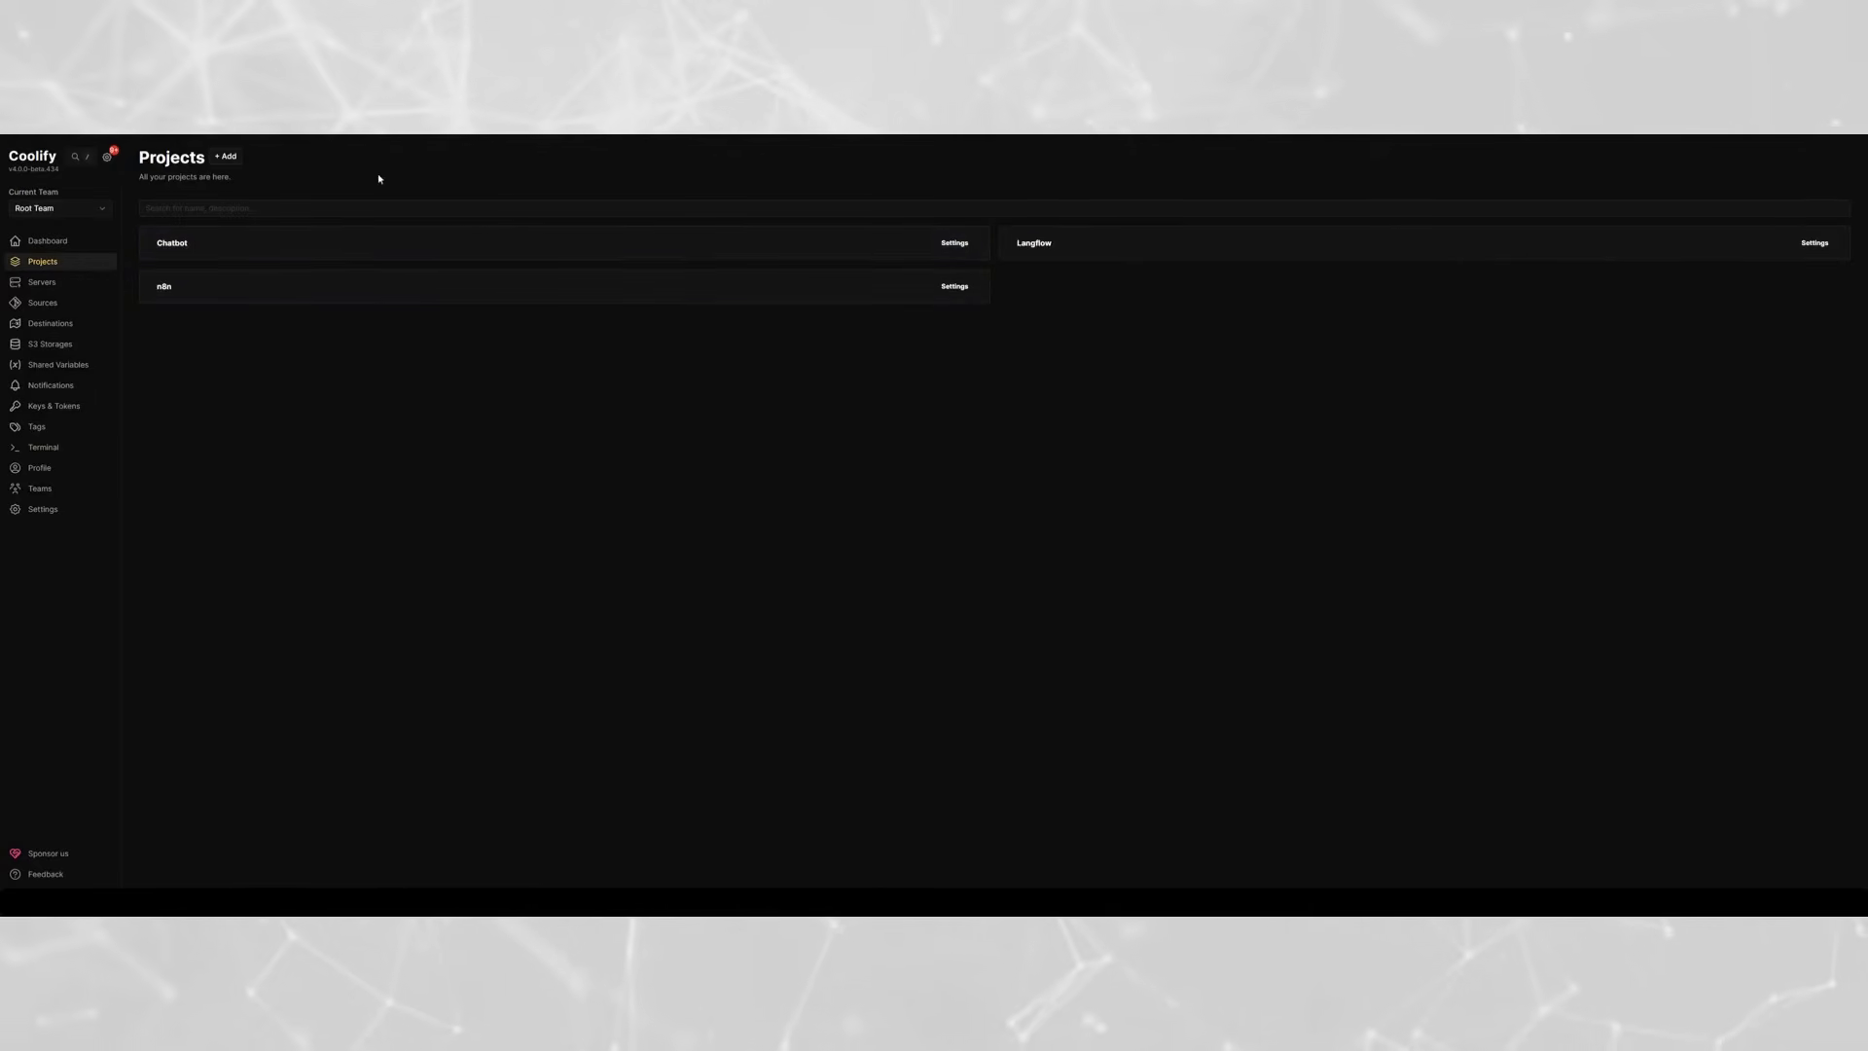
# - In Coolify, create a new project named n8n PA Tut
pyautogui.click(229, 158)
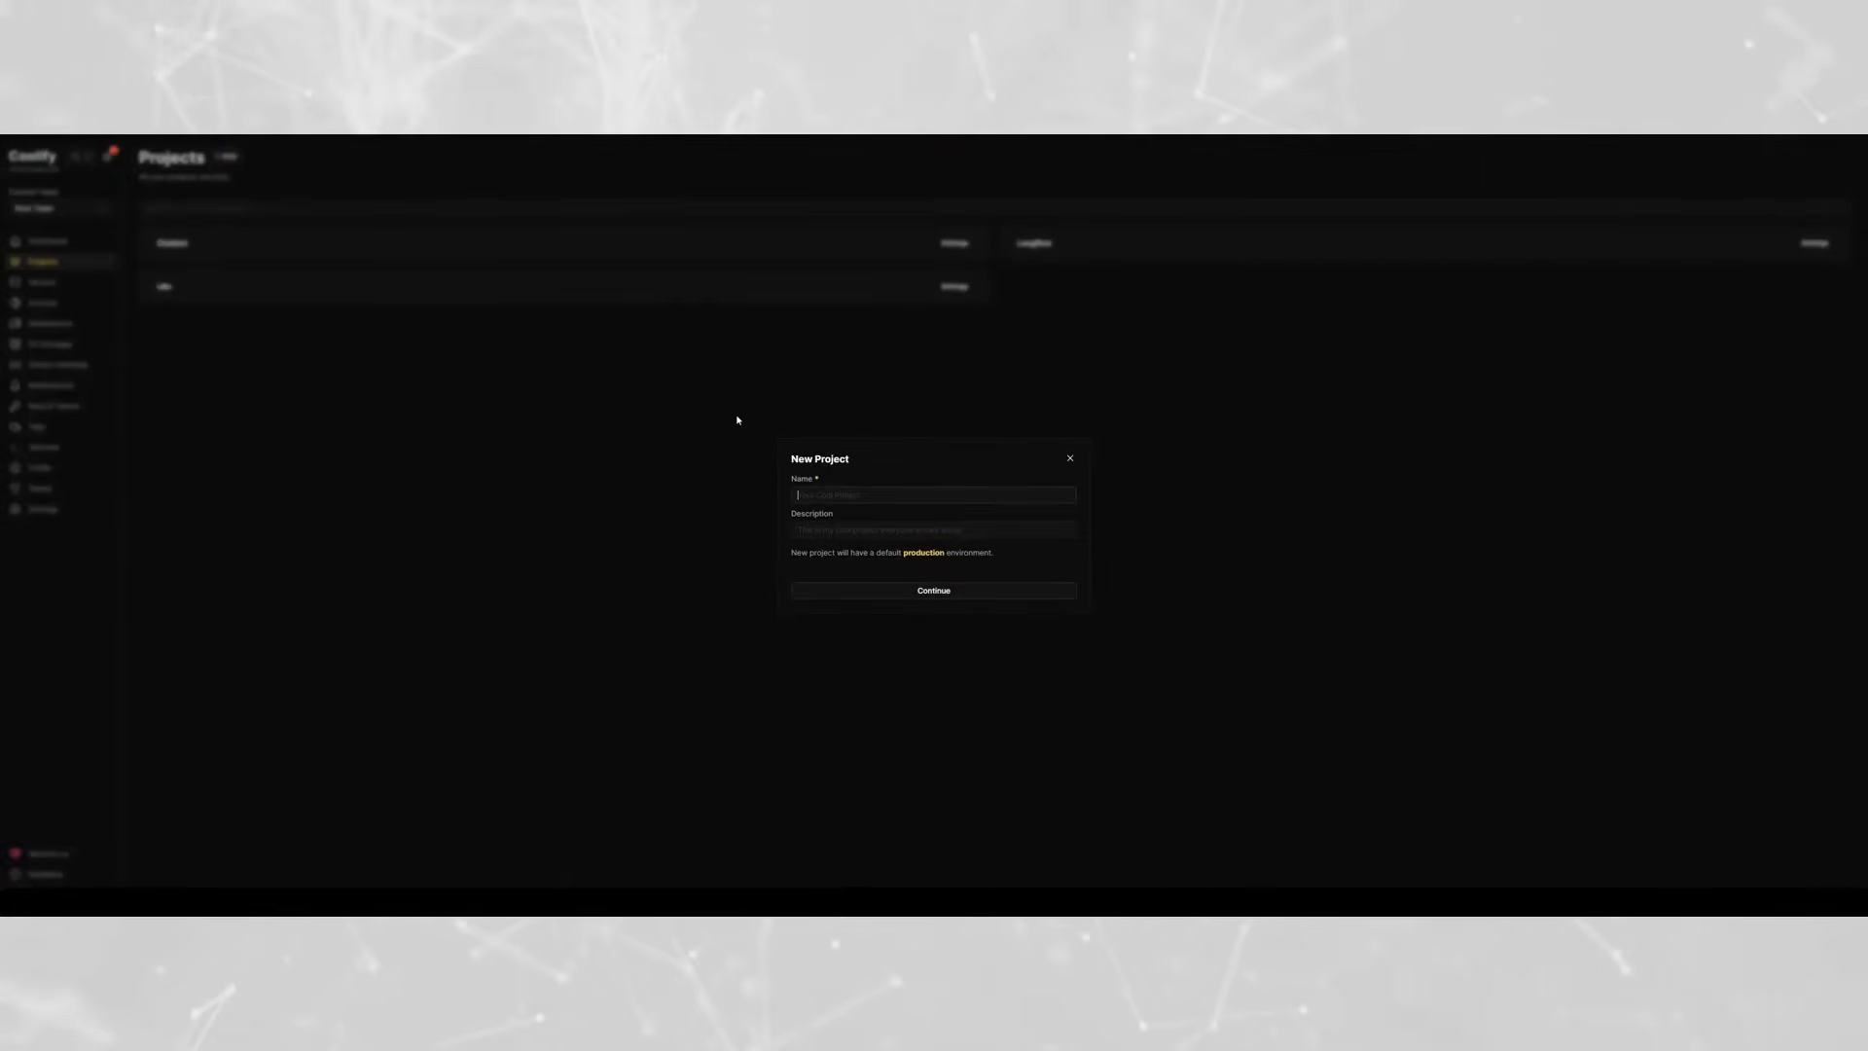
pyautogui.write('n8n')
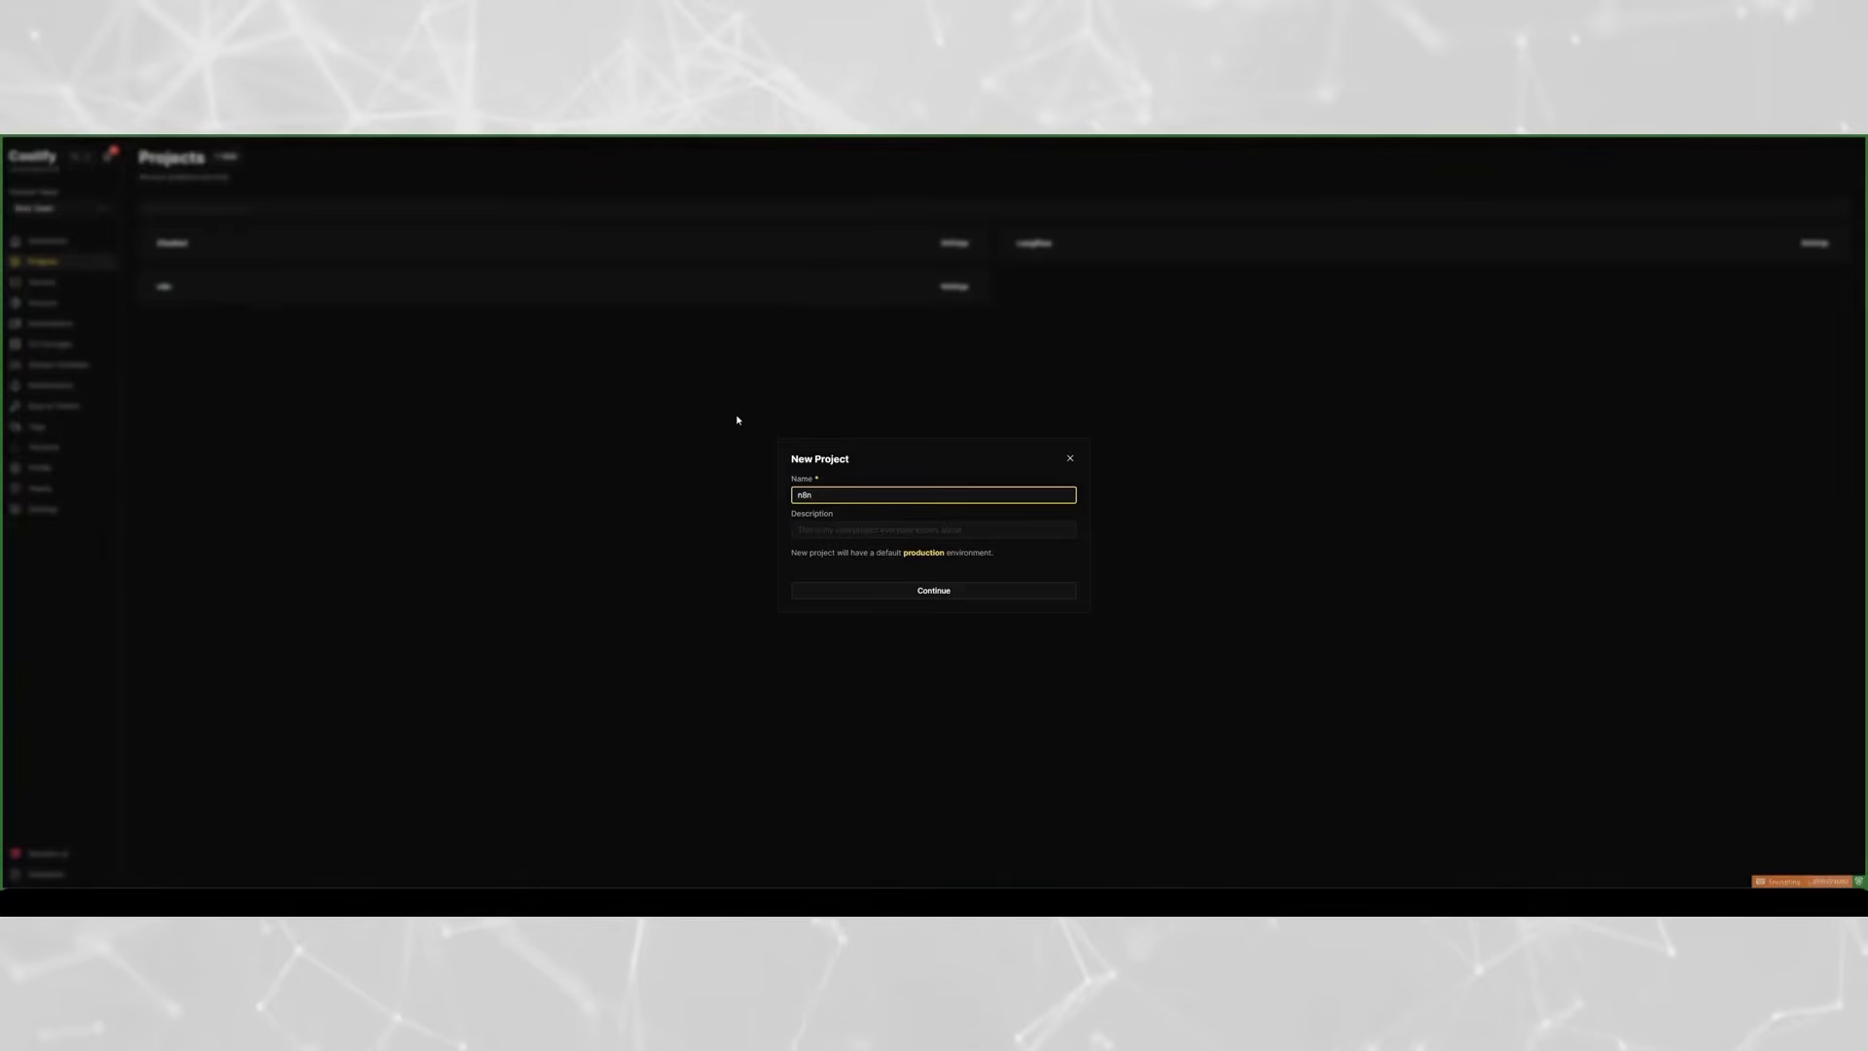
pyautogui.write(' P')
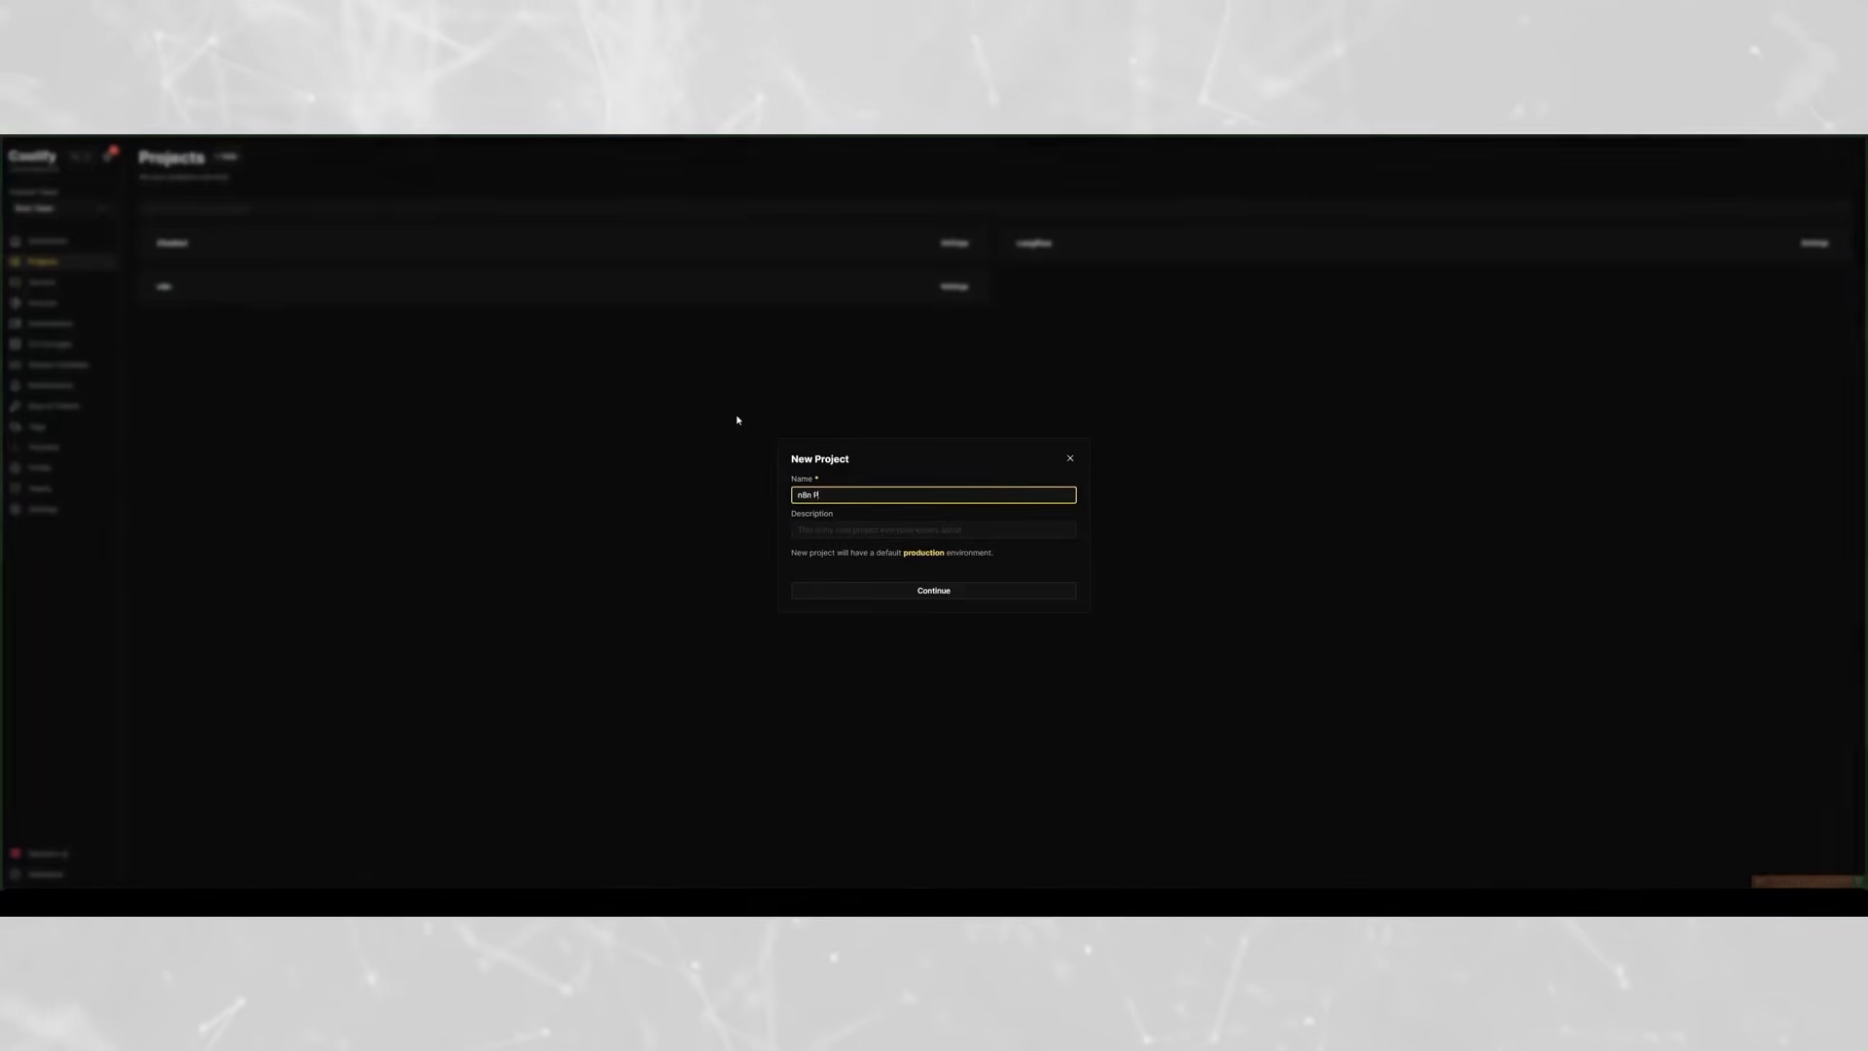
pyautogui.write('A Tut.')
pyautogui.press('Return')
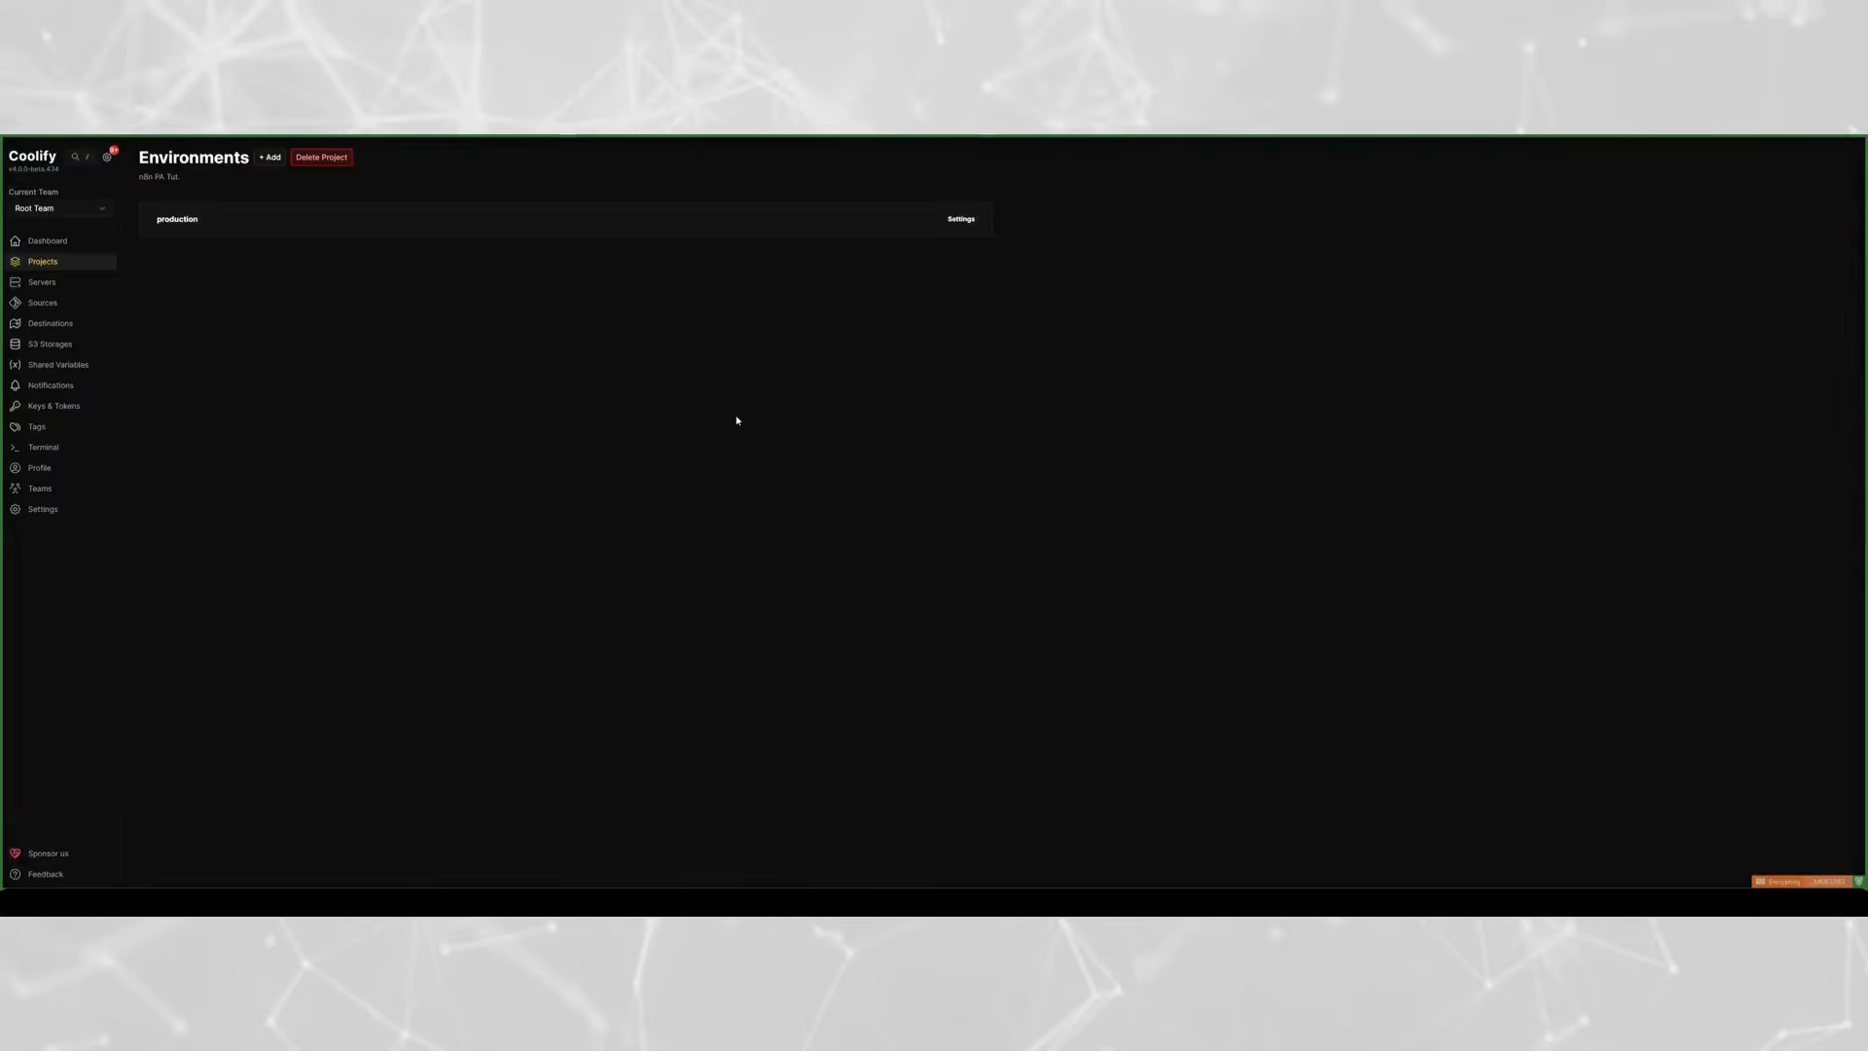
# - Add the N8N With Postgresql service as a resource in the project's production environment
pyautogui.click(512, 225)
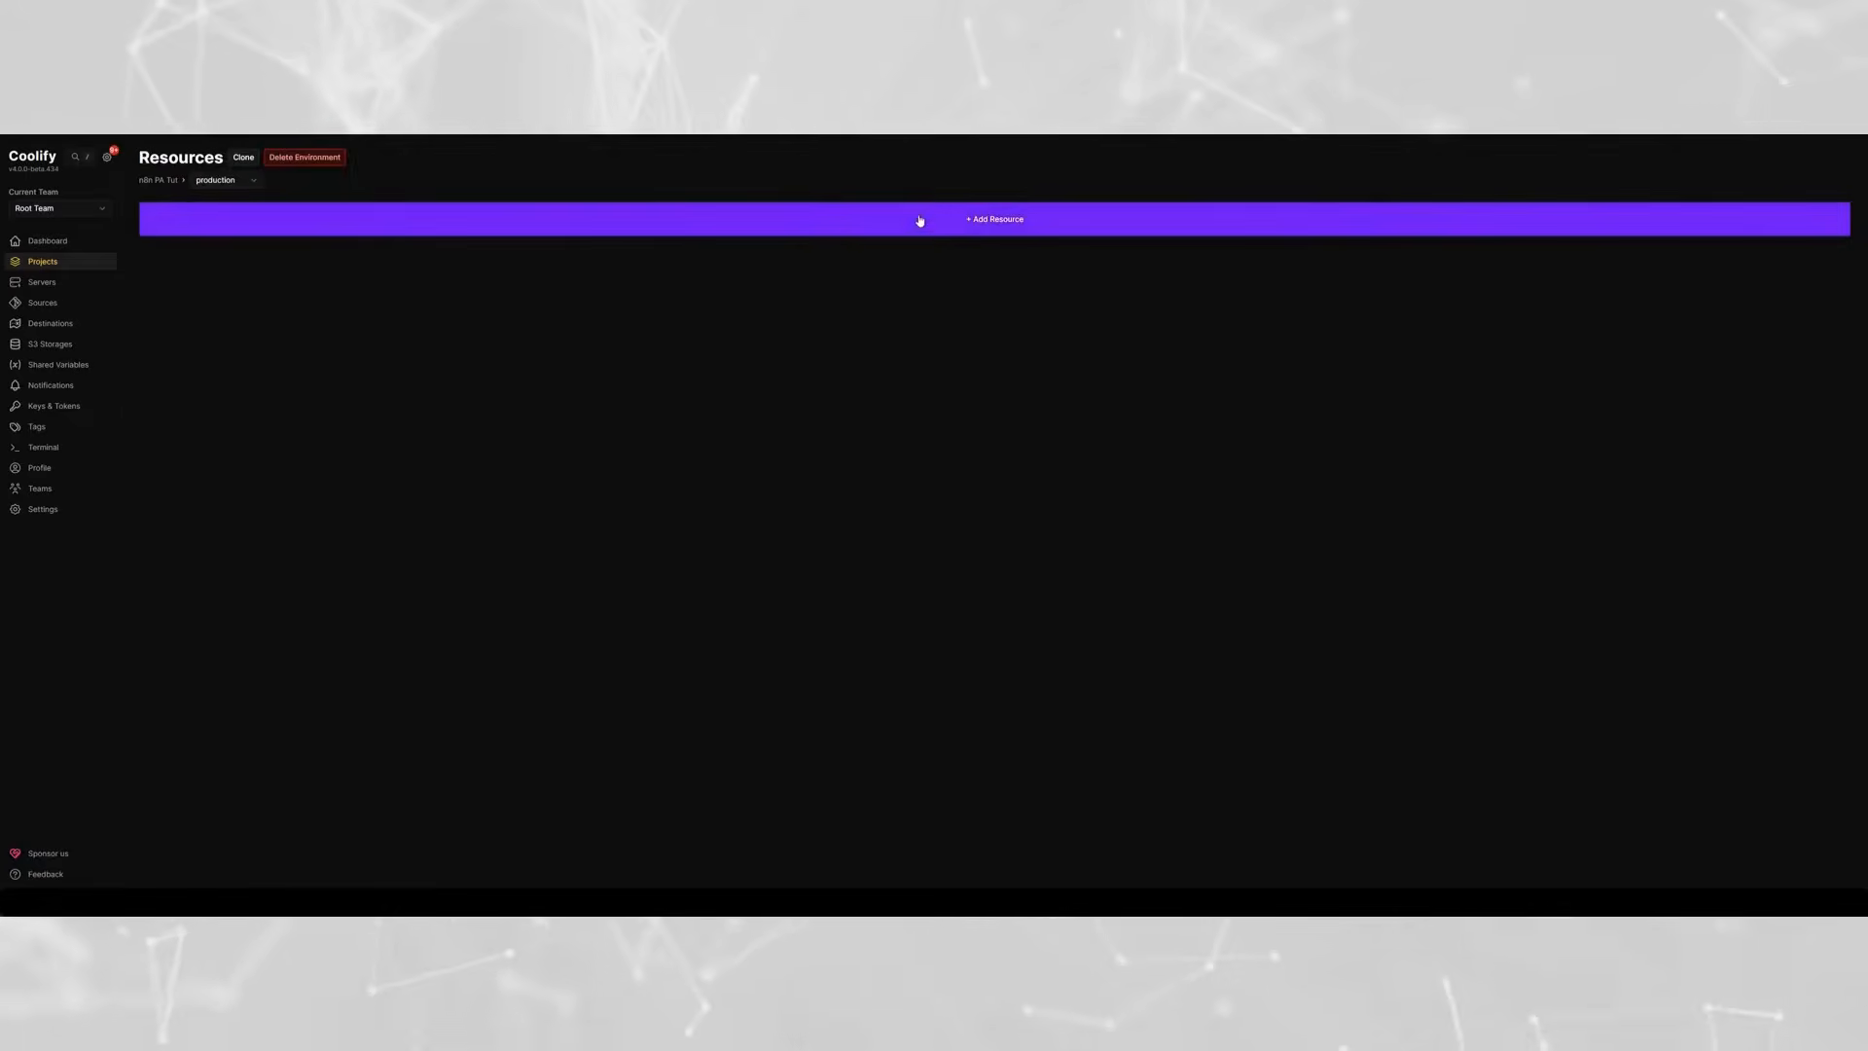
pyautogui.click(1003, 223)
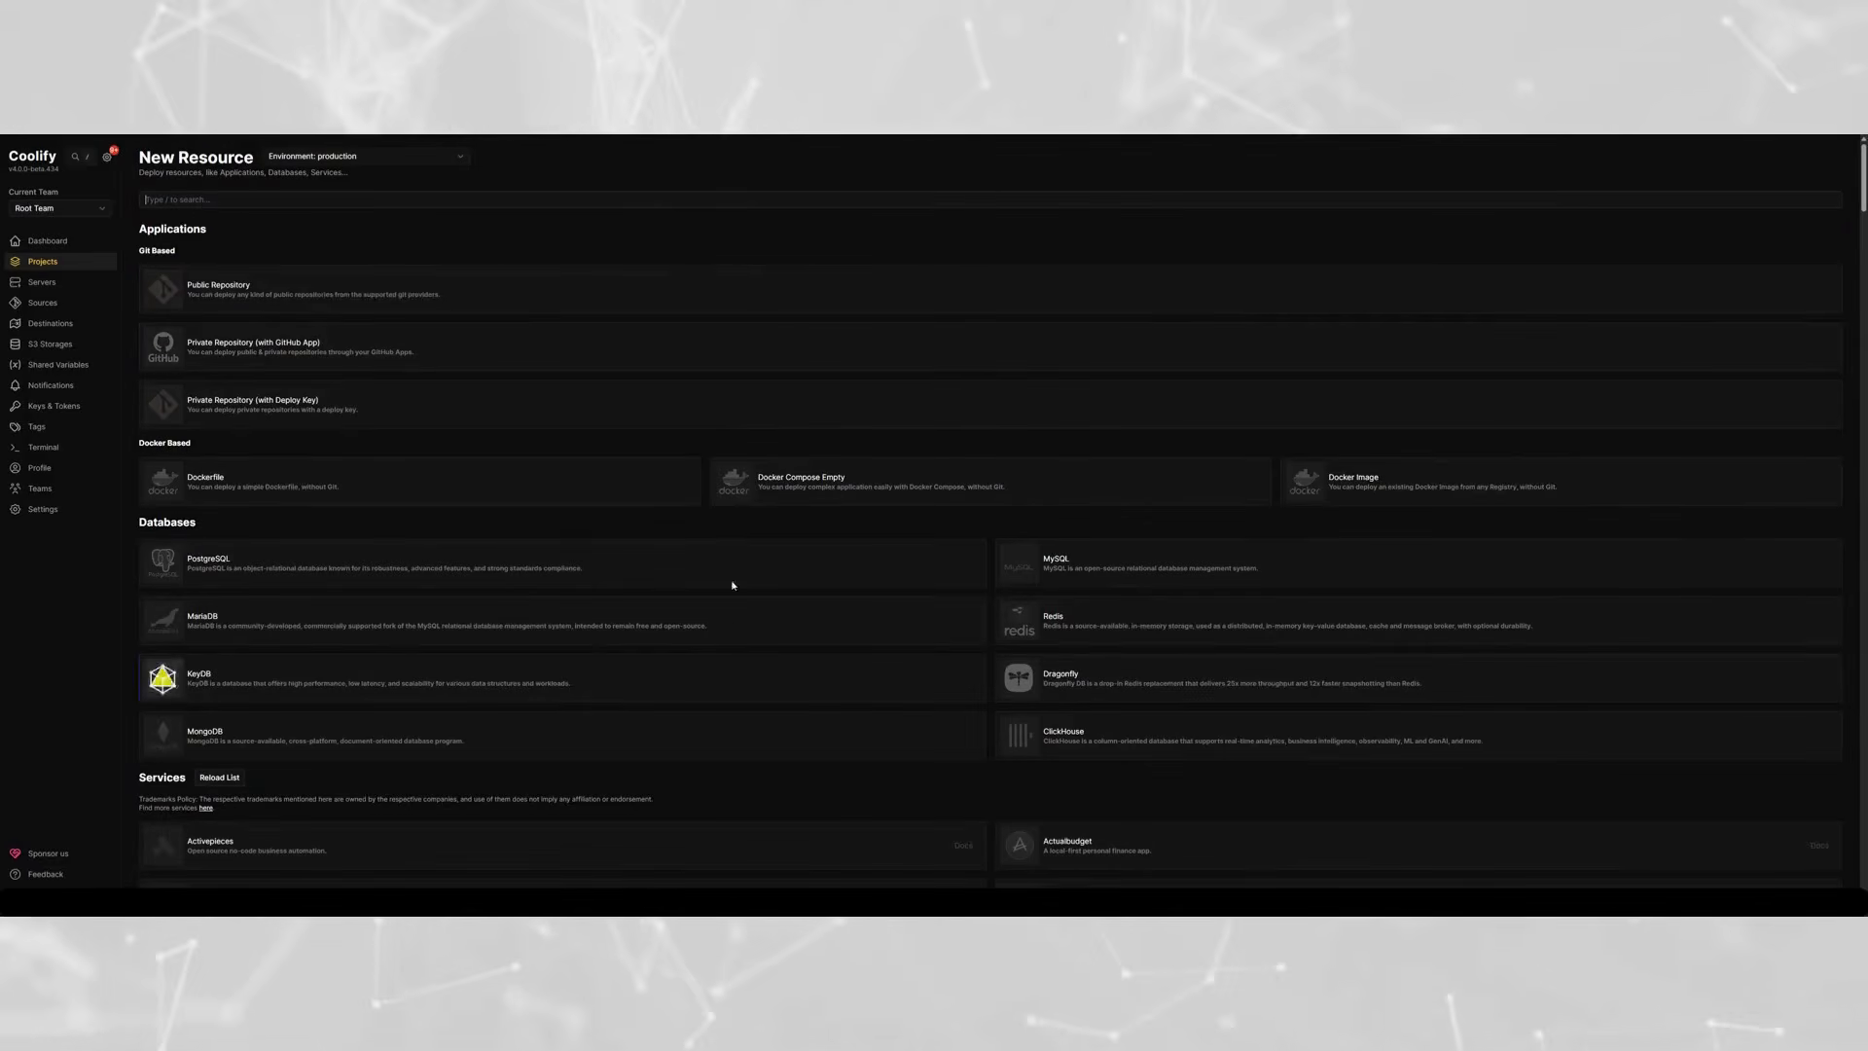
pyautogui.scroll(-10, 896, 484)
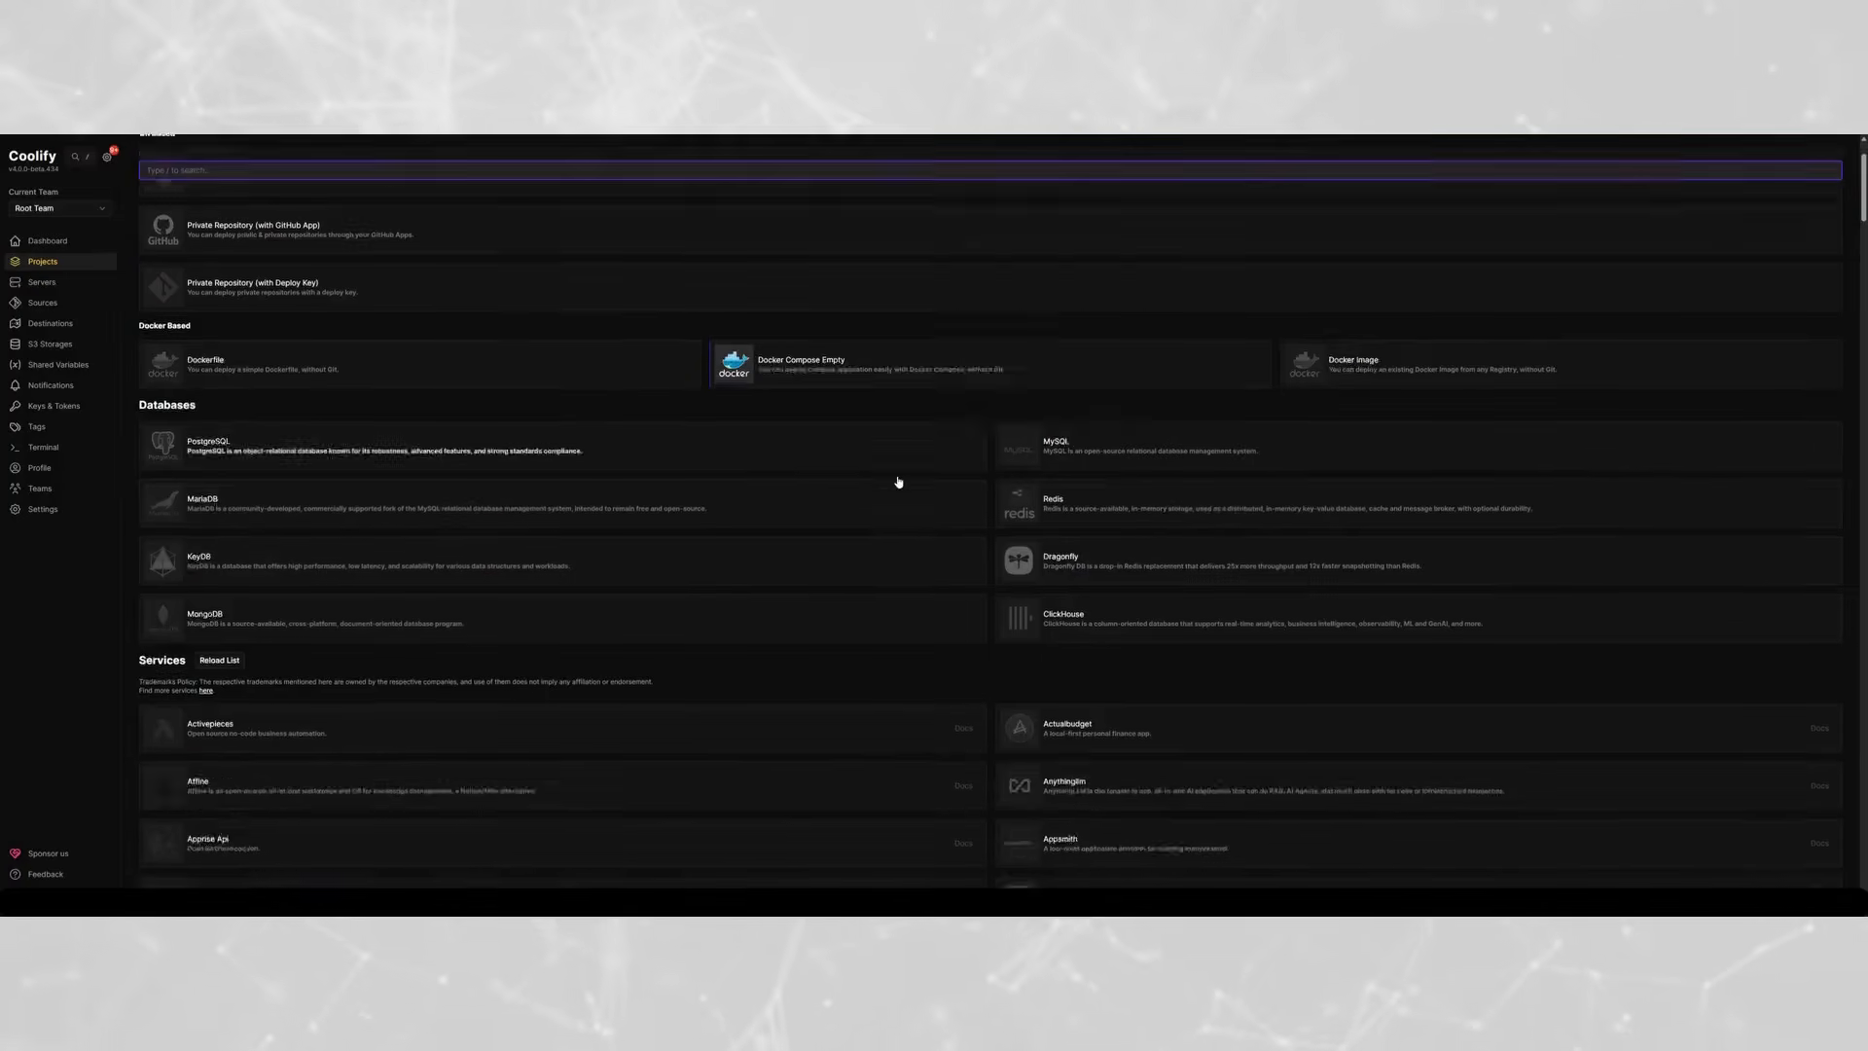
pyautogui.scroll(-10, 885, 480)
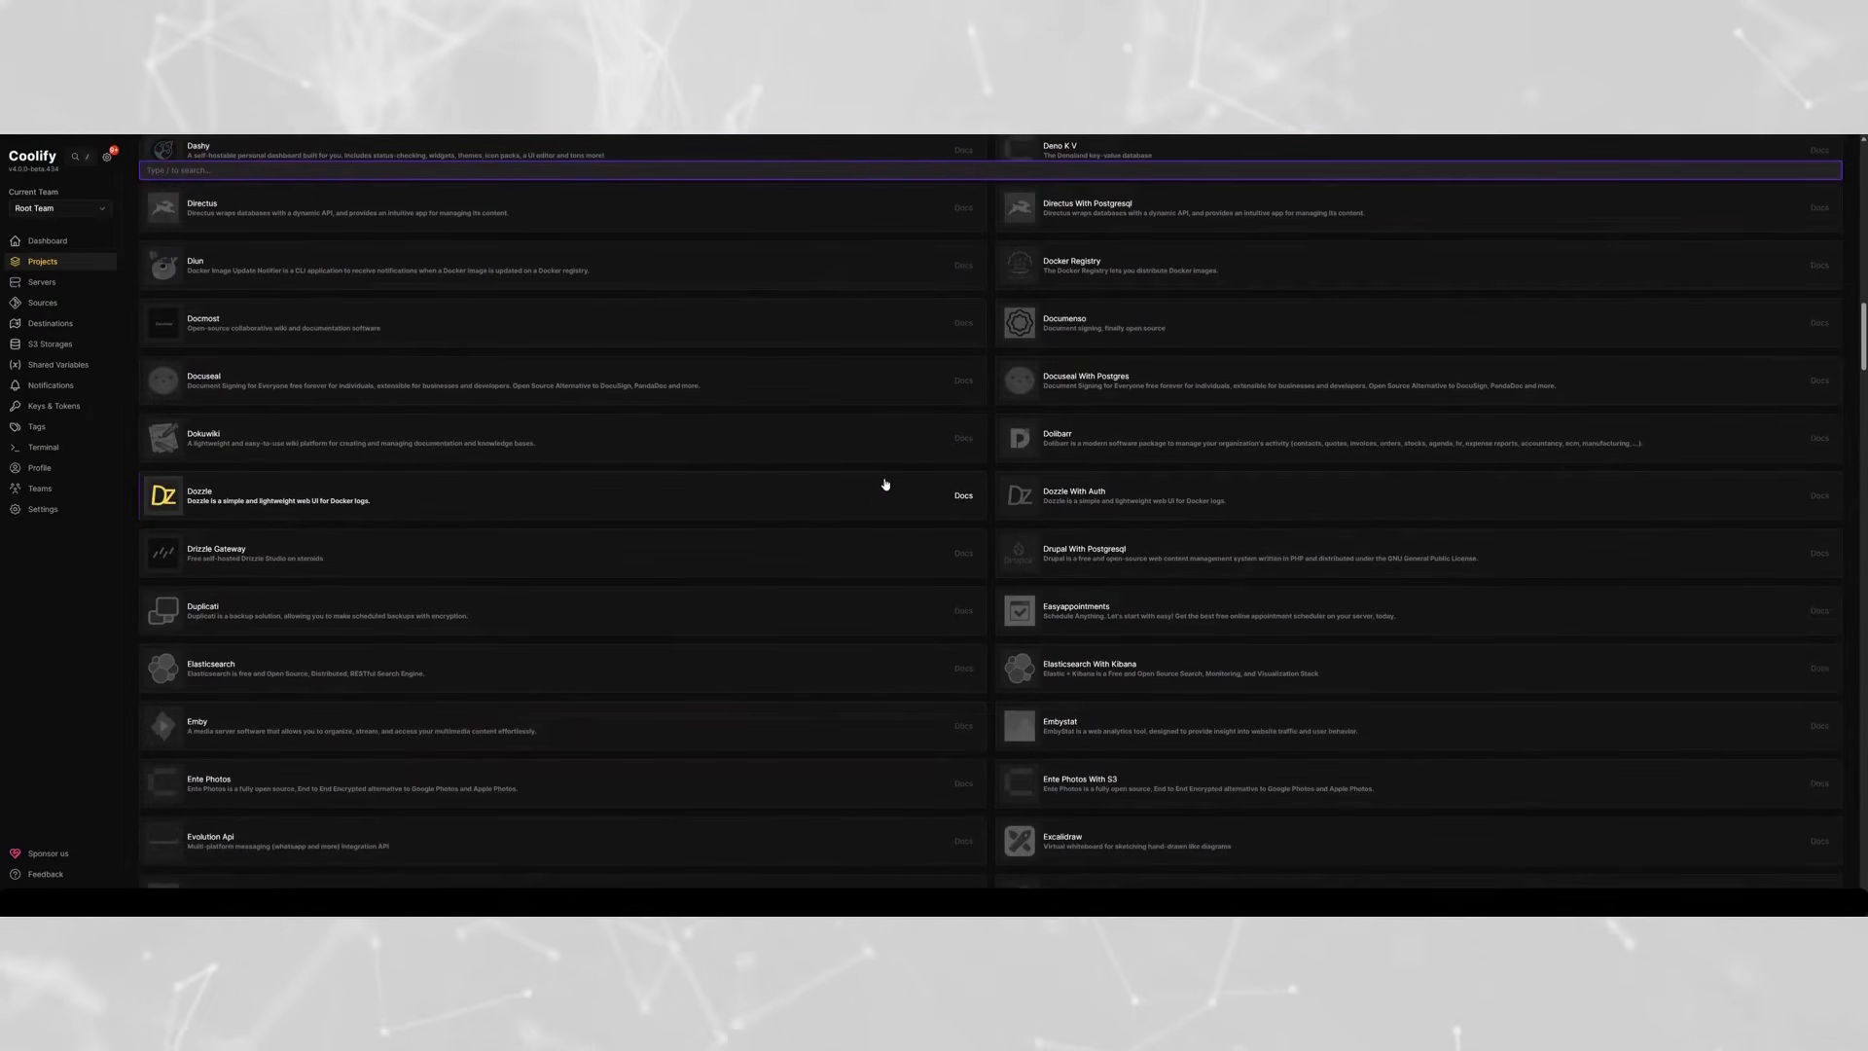
pyautogui.scroll(20, 390, 448)
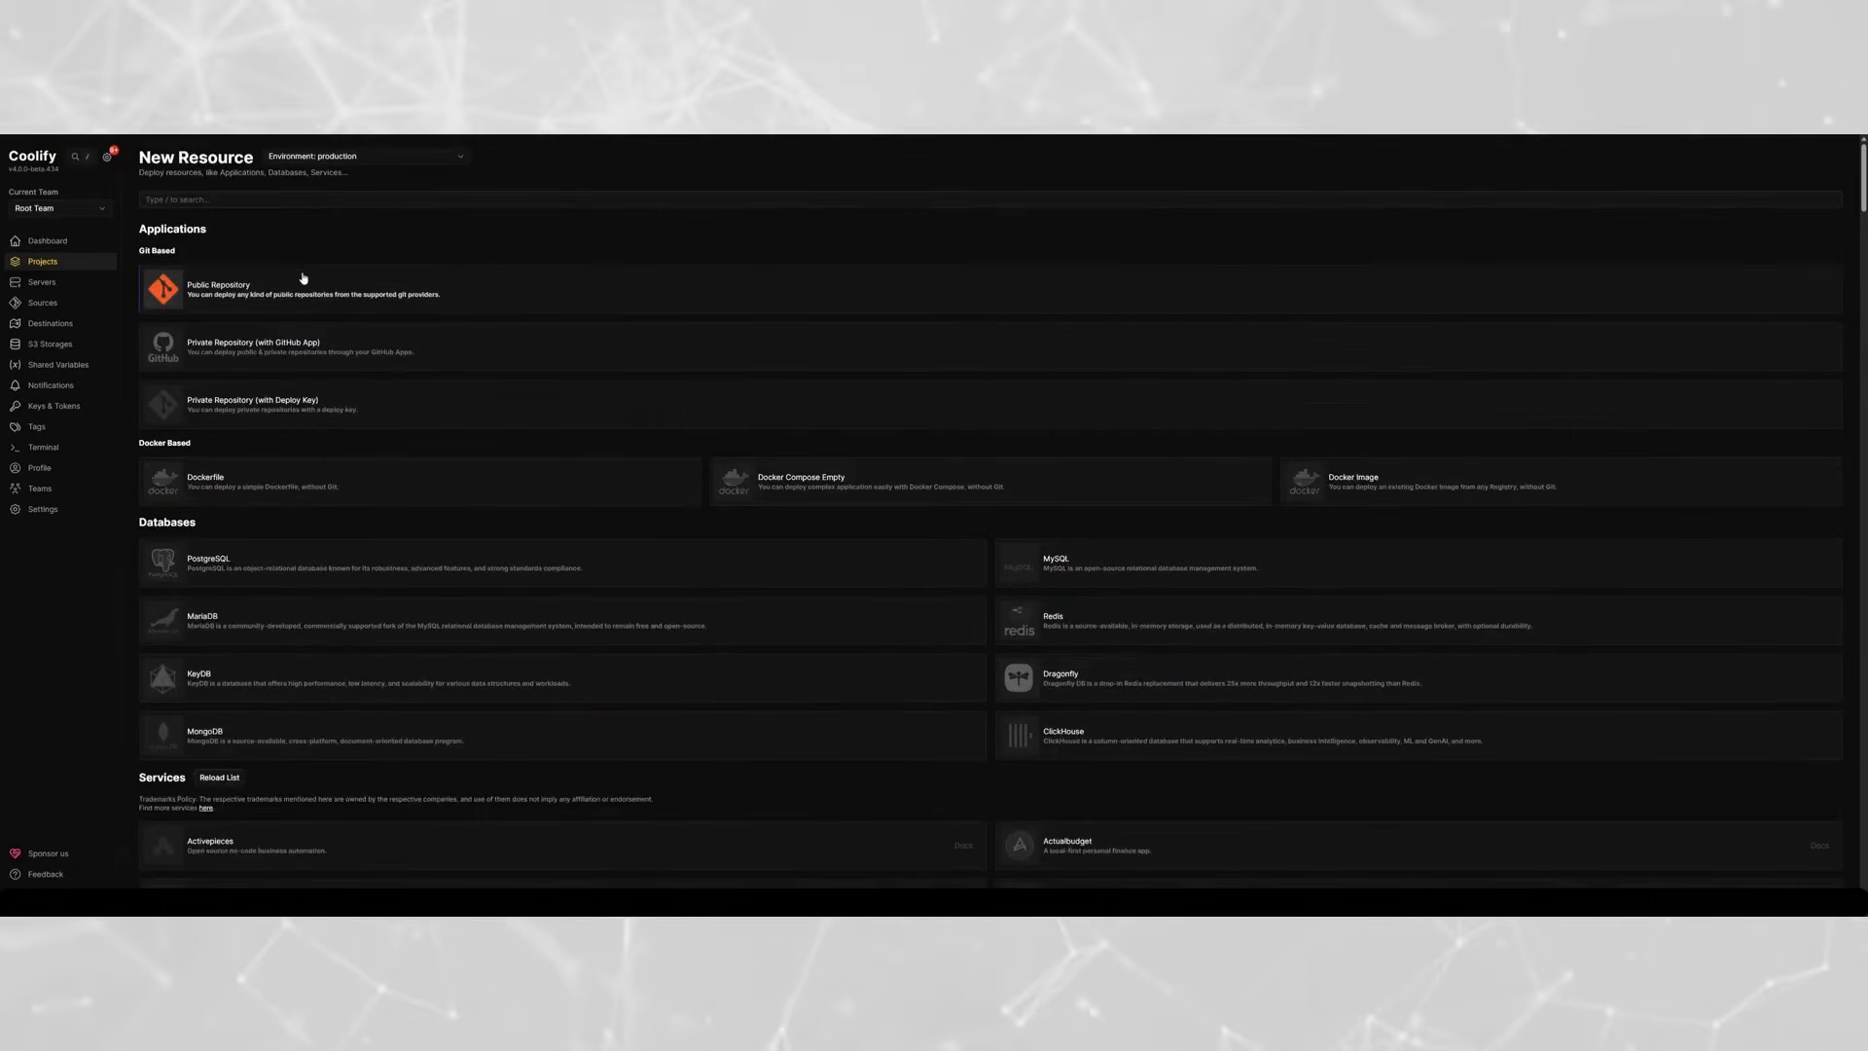
pyautogui.write('n8n')
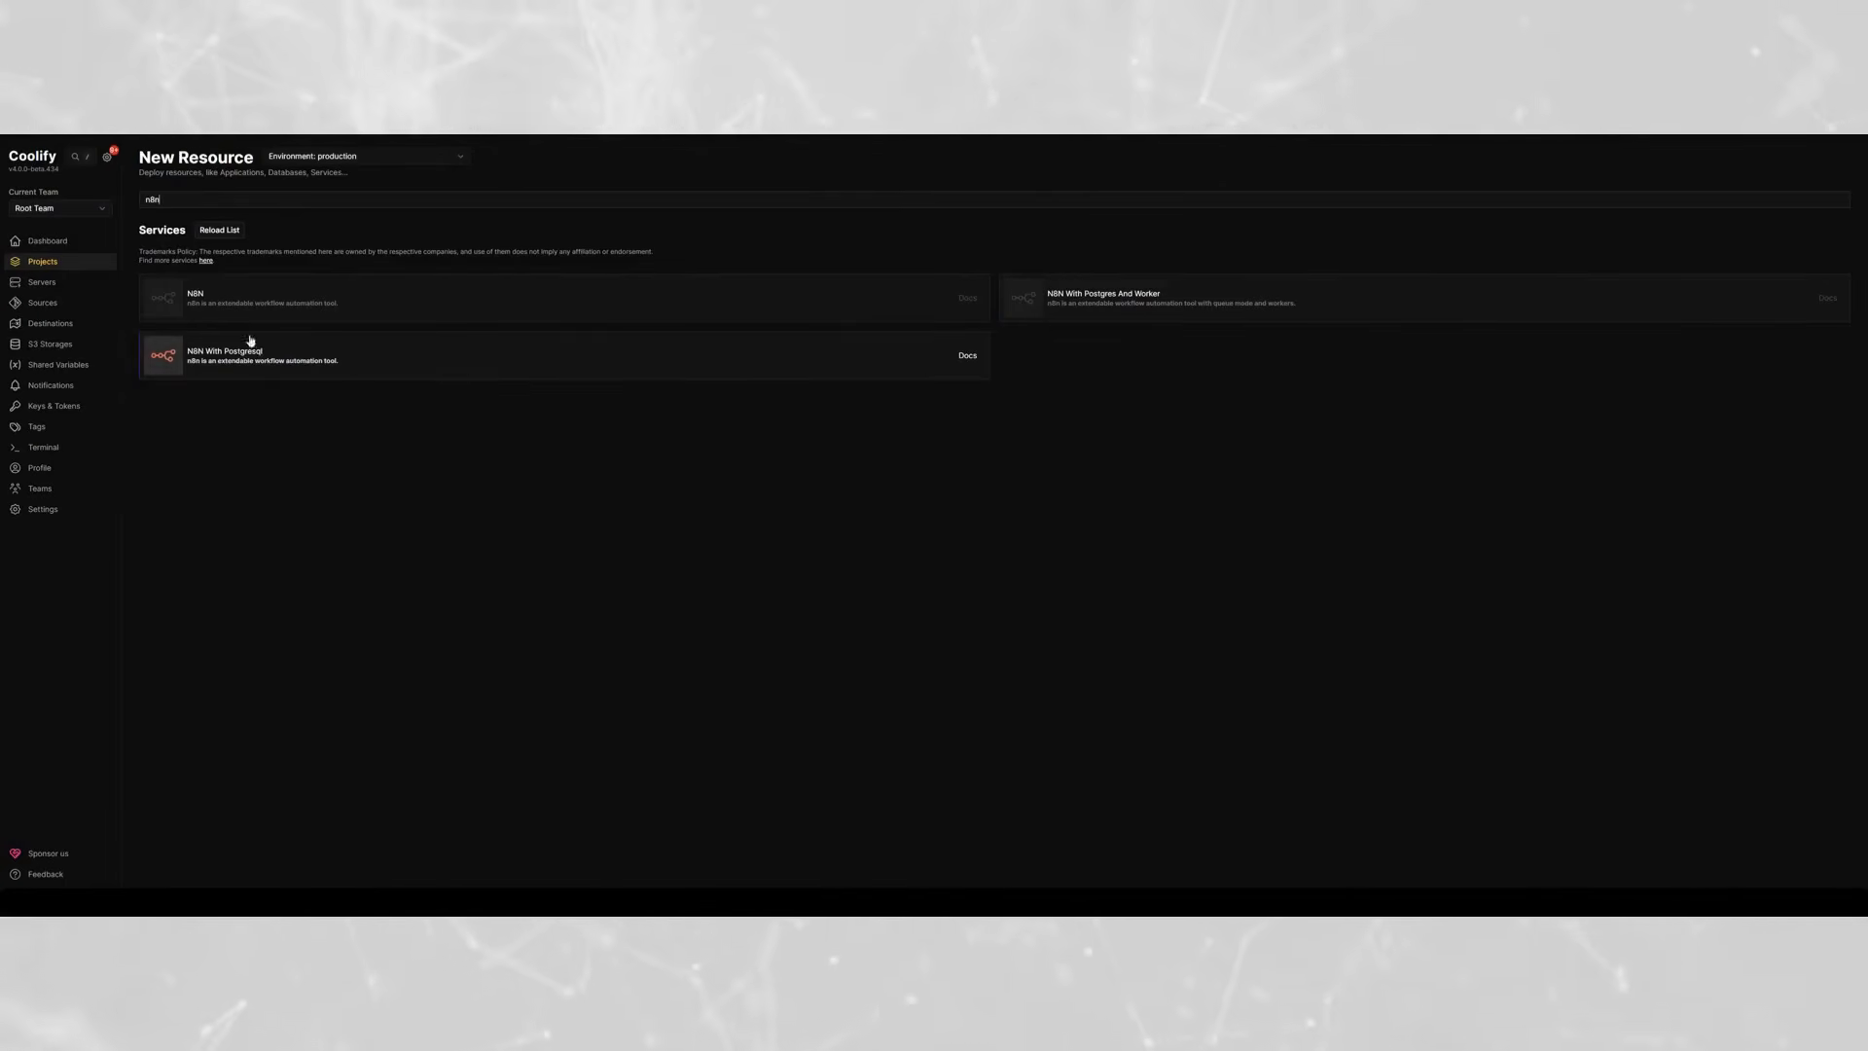
pyautogui.click(430, 371)
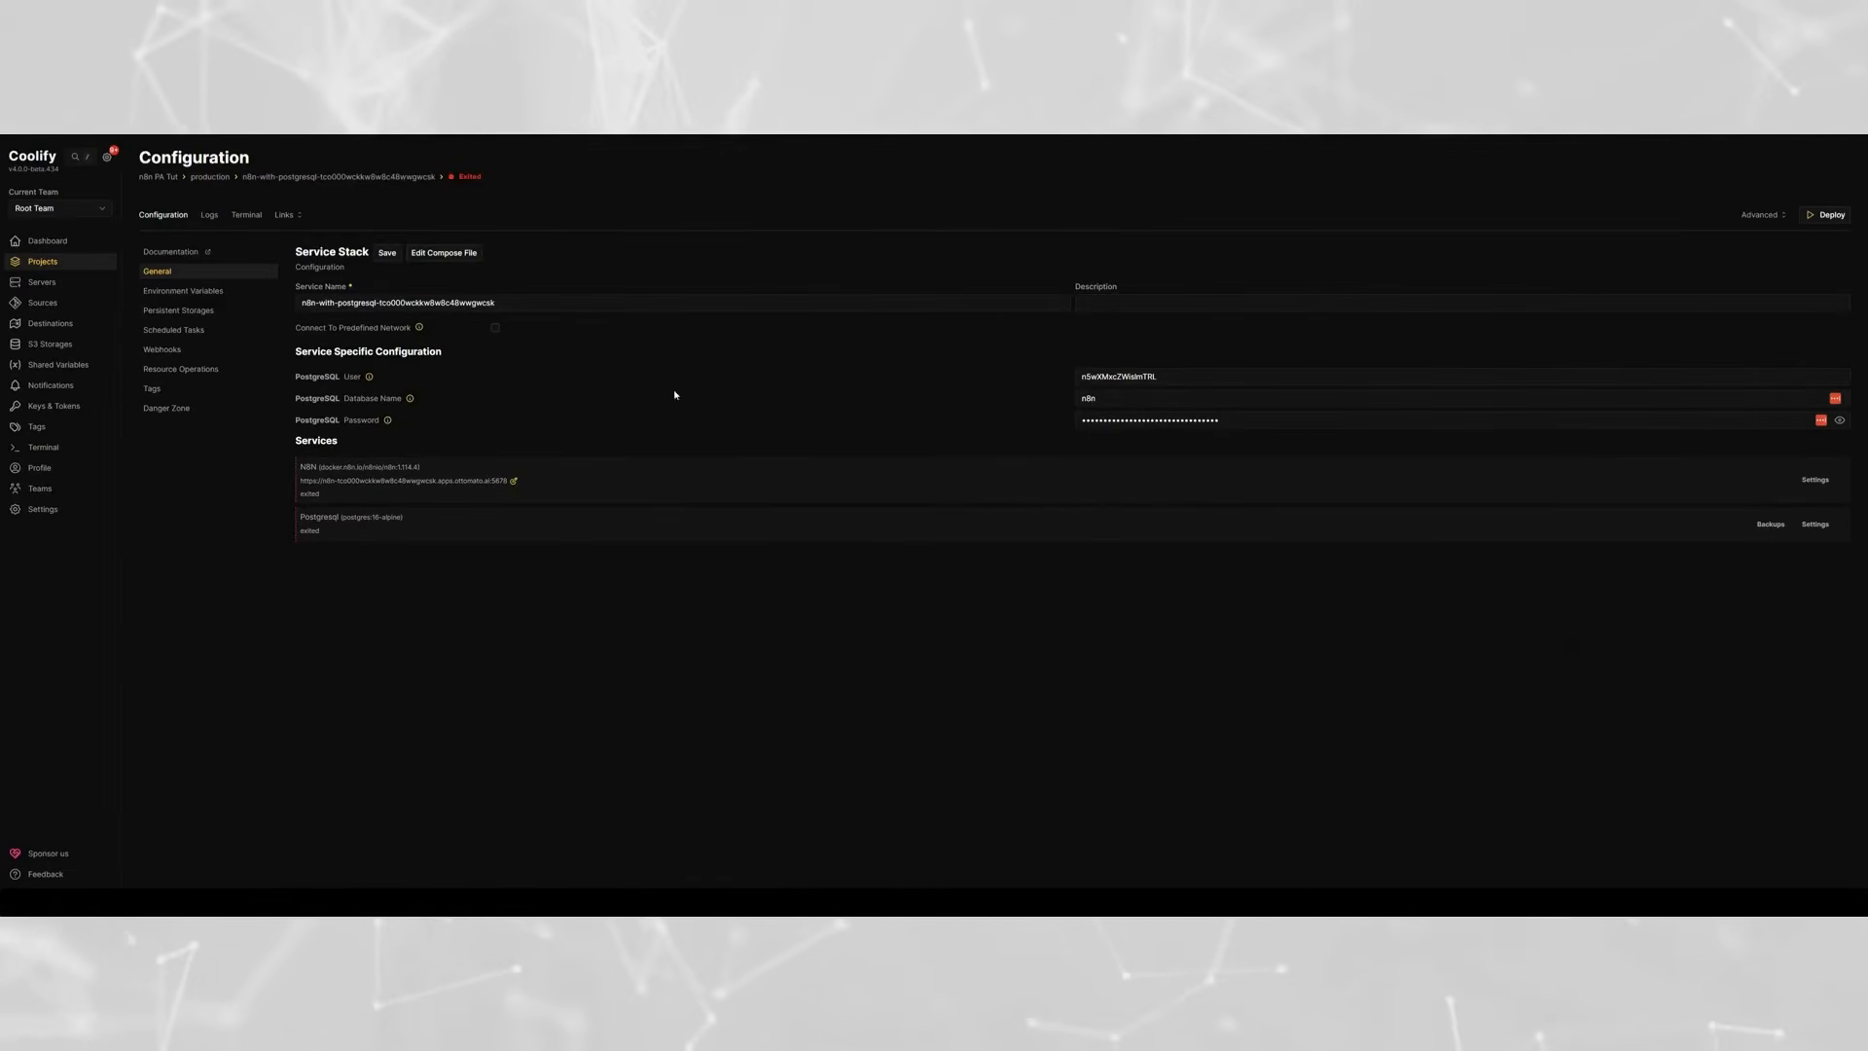
# - Enter n8n as the service name in the service stack configuration
pyautogui.moveTo(322, 305); pyautogui.dragTo(625, 312)
pyautogui.write('n8n')
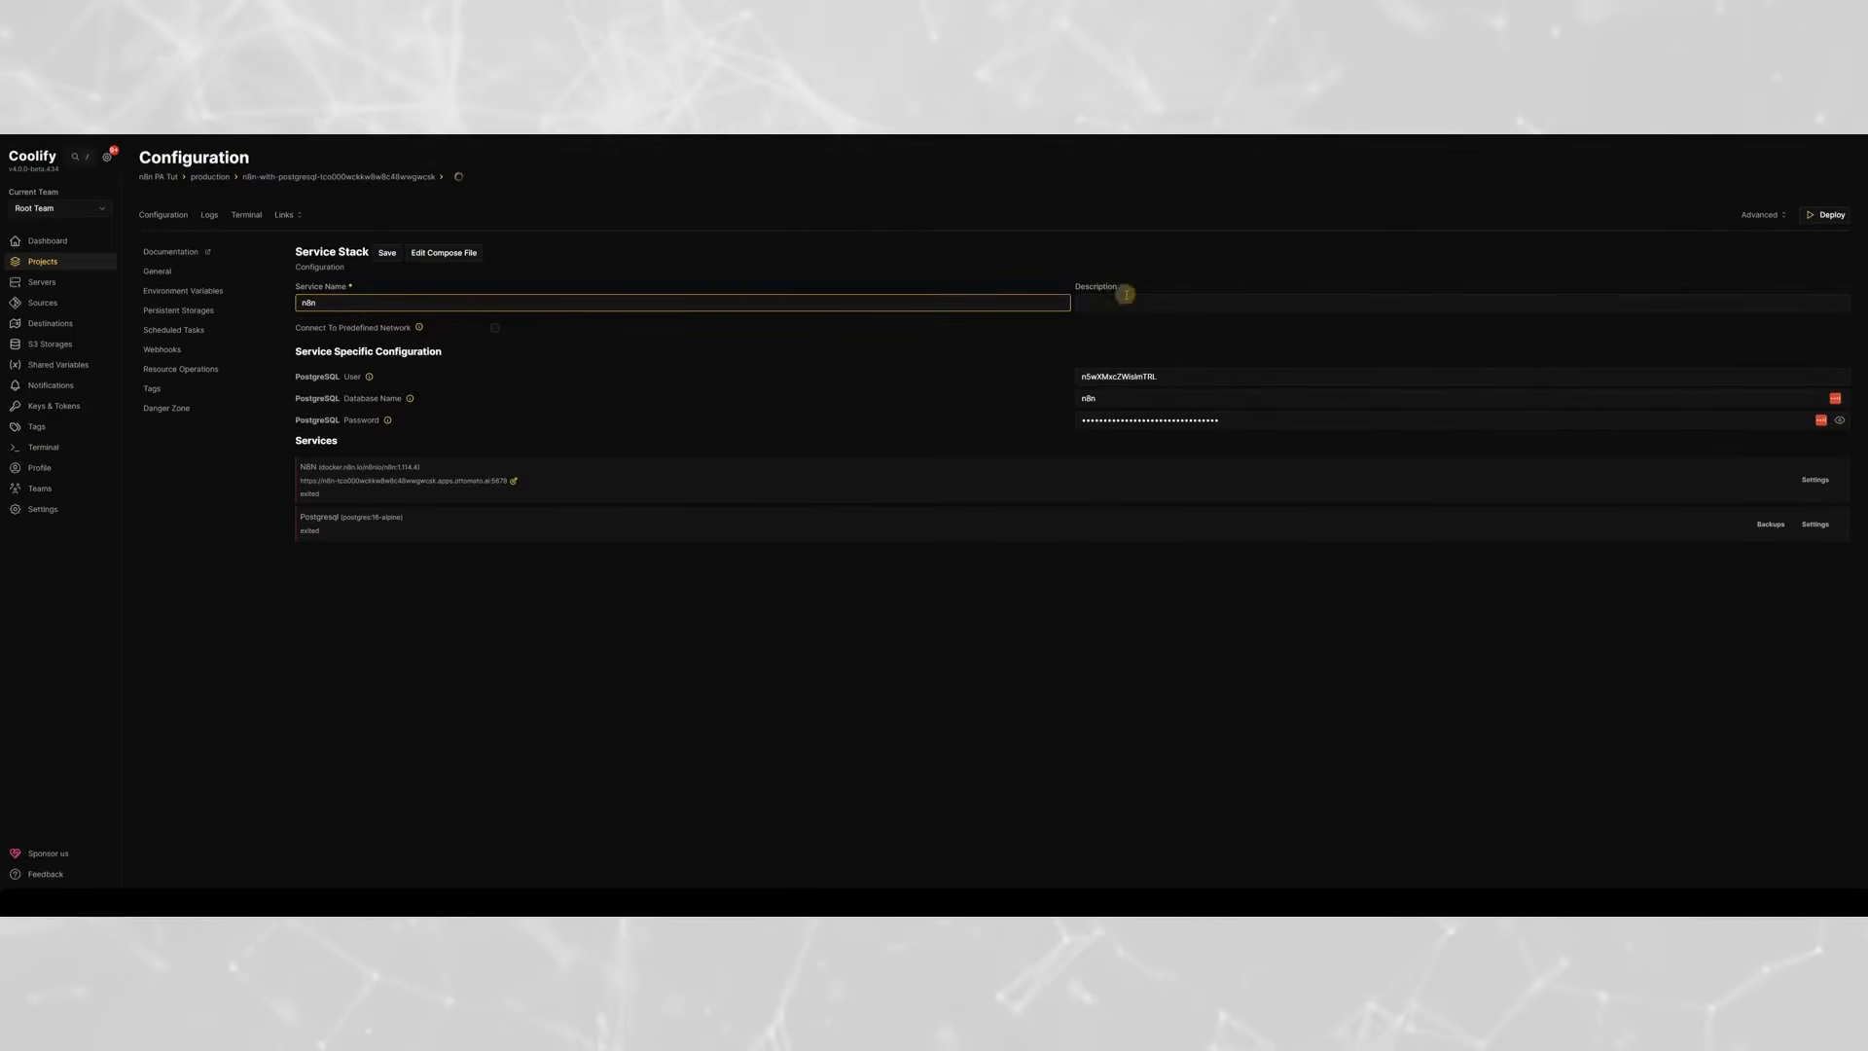
pyautogui.click(1012, 343)
pyautogui.click(700, 387)
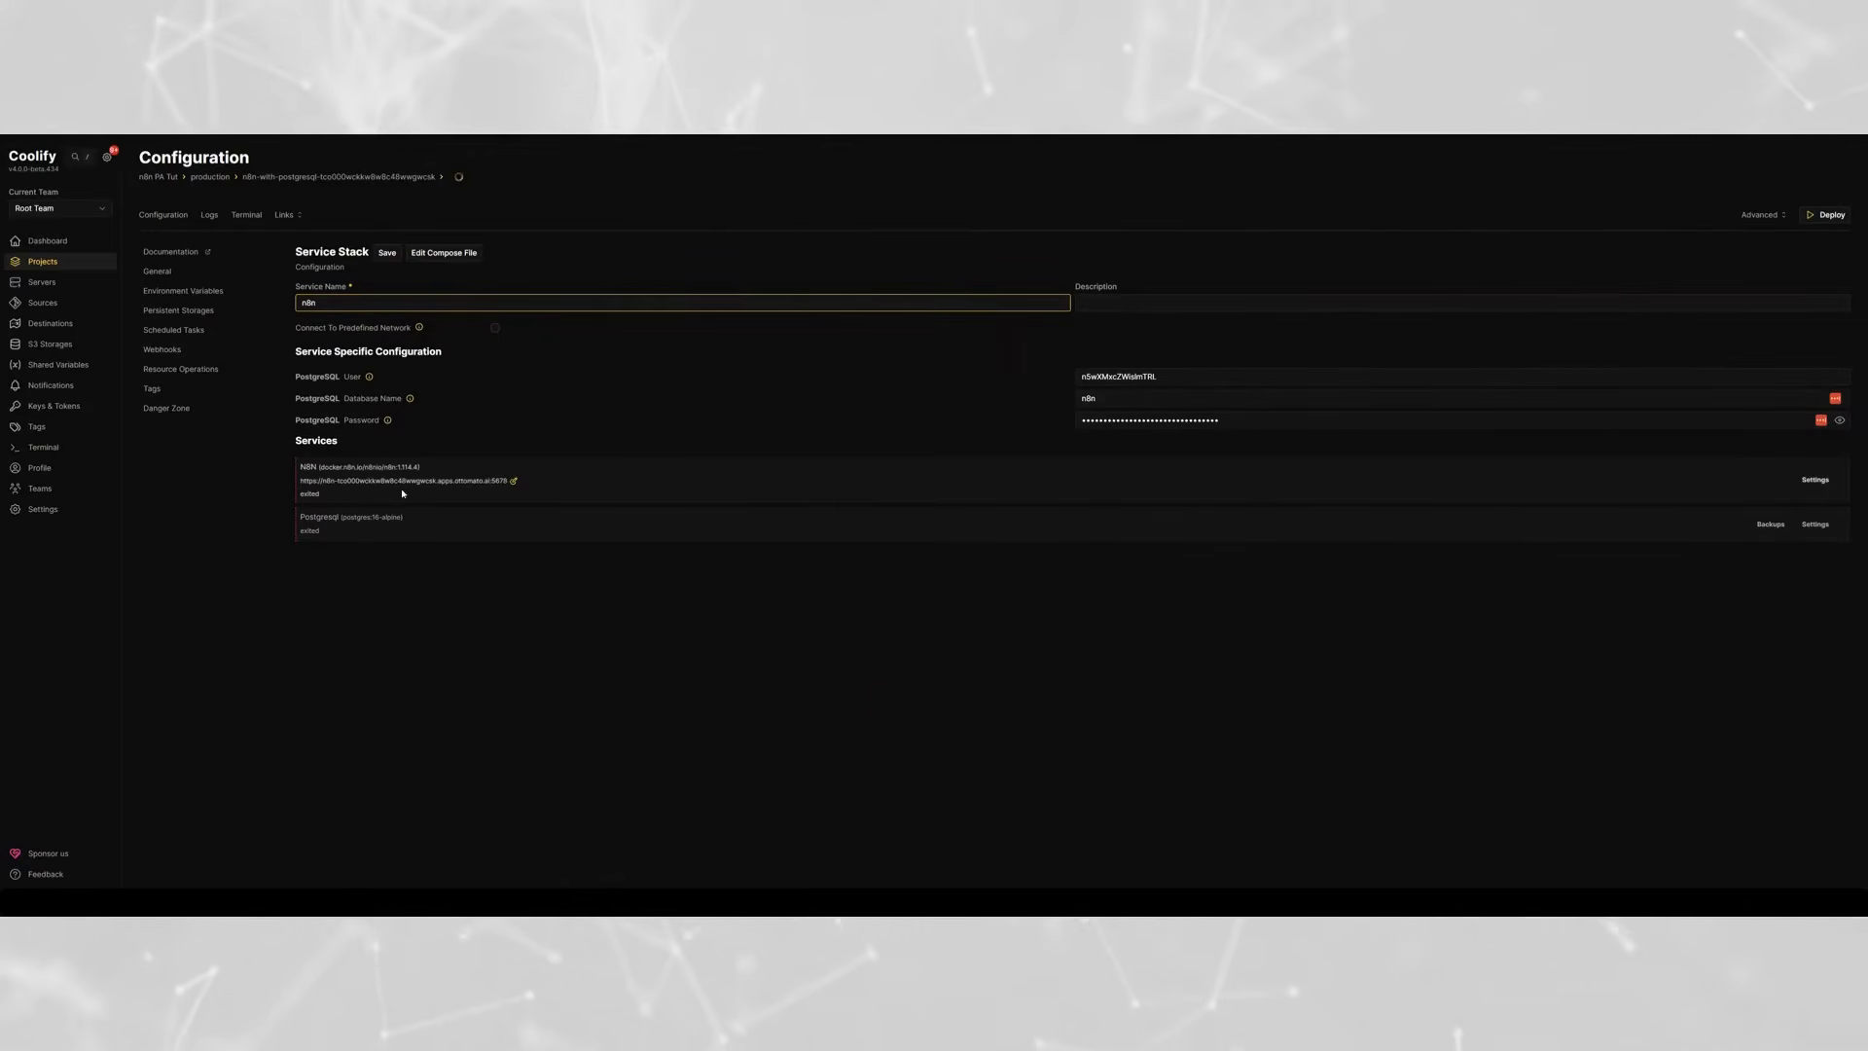
pyautogui.click(1815, 480)
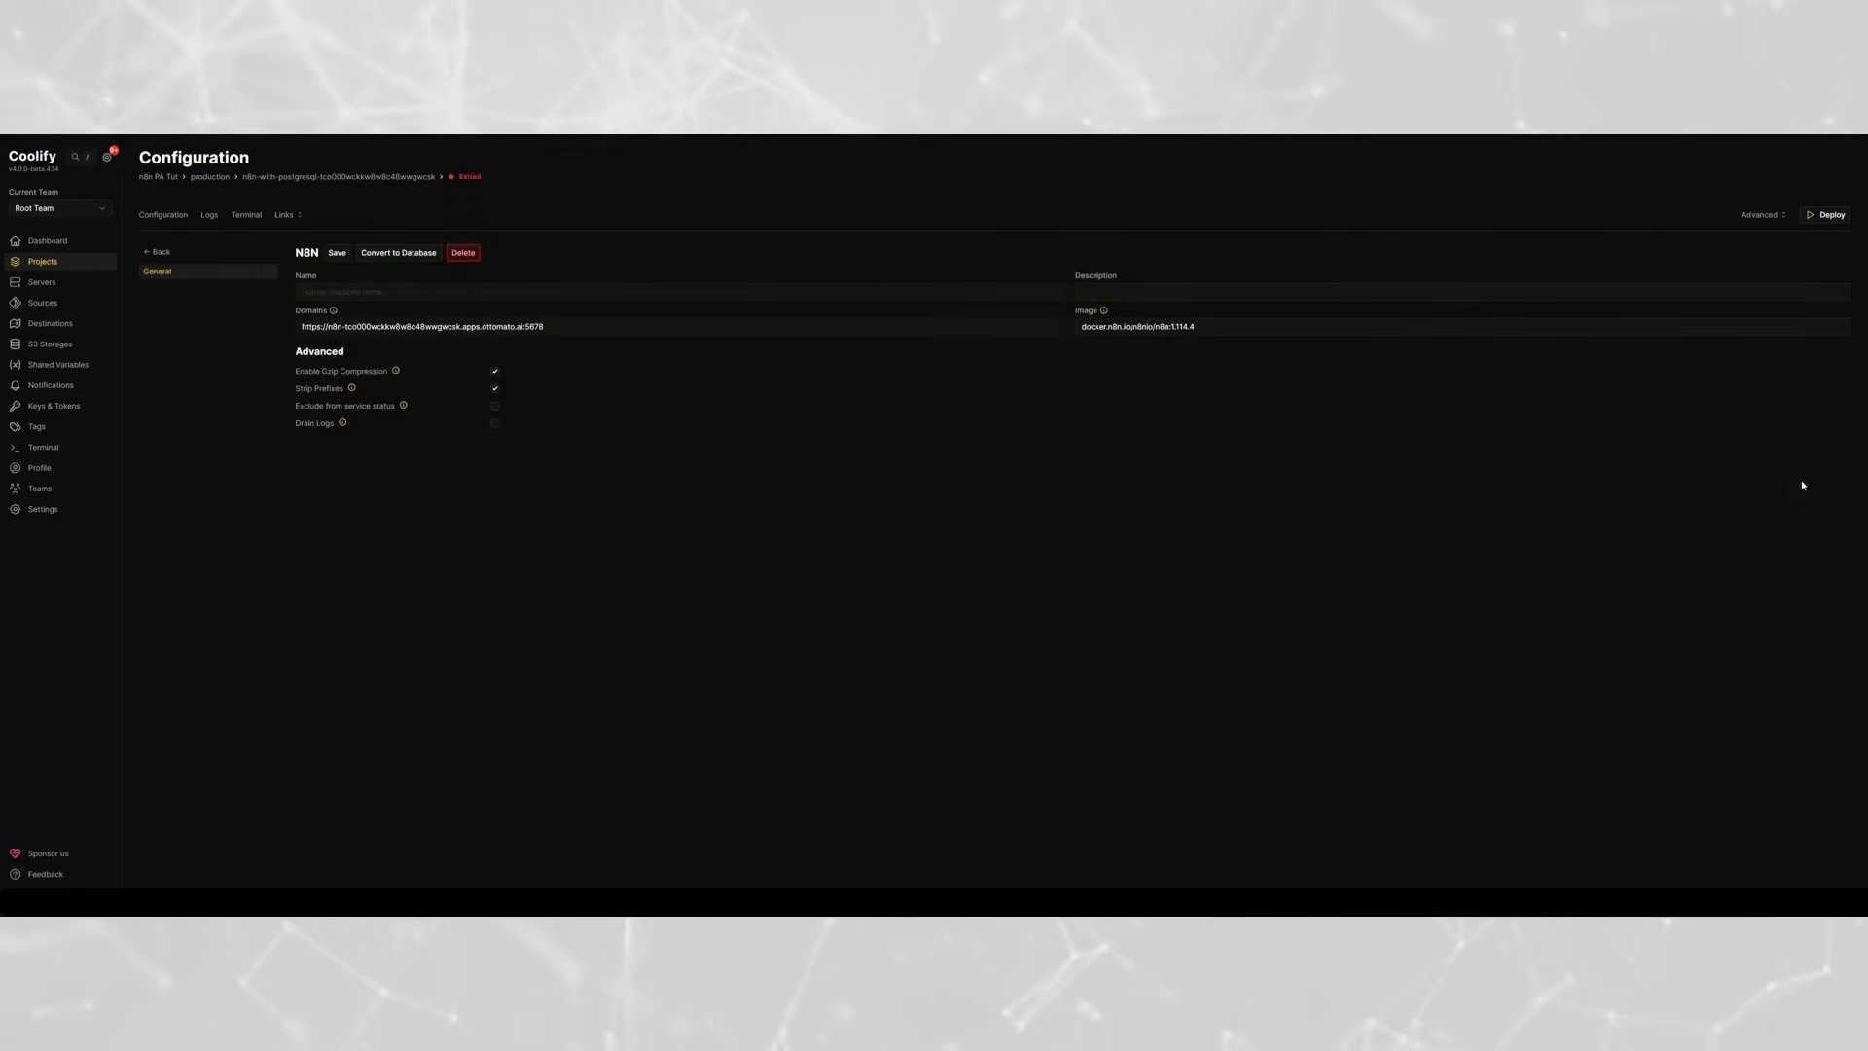
pyautogui.moveTo(345, 329); pyautogui.dragTo(473, 328)
pyautogui.press('BackSpace')
pyautogui.press('BackSpace')
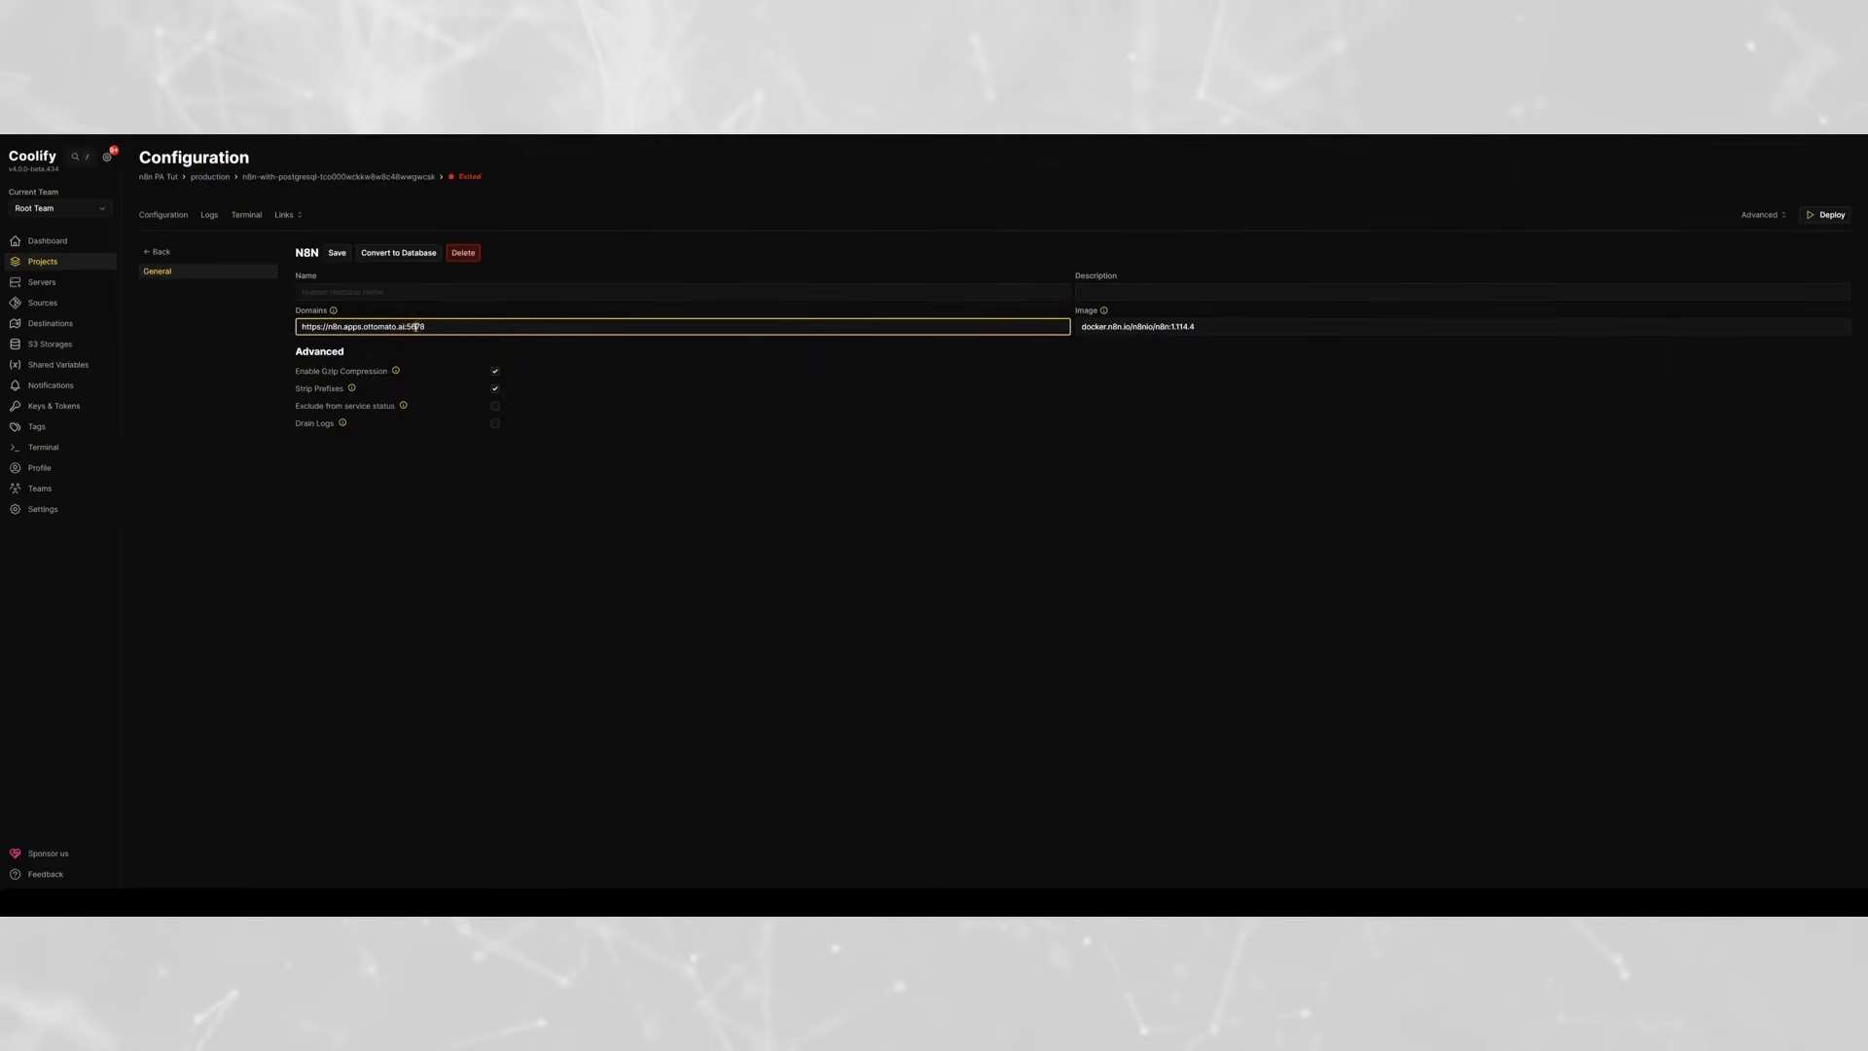
pyautogui.press('BackSpace')
pyautogui.press('BackSpace')
pyautogui.press('BackSpace')
pyautogui.press('BackSpace')
pyautogui.press('BackSpace')
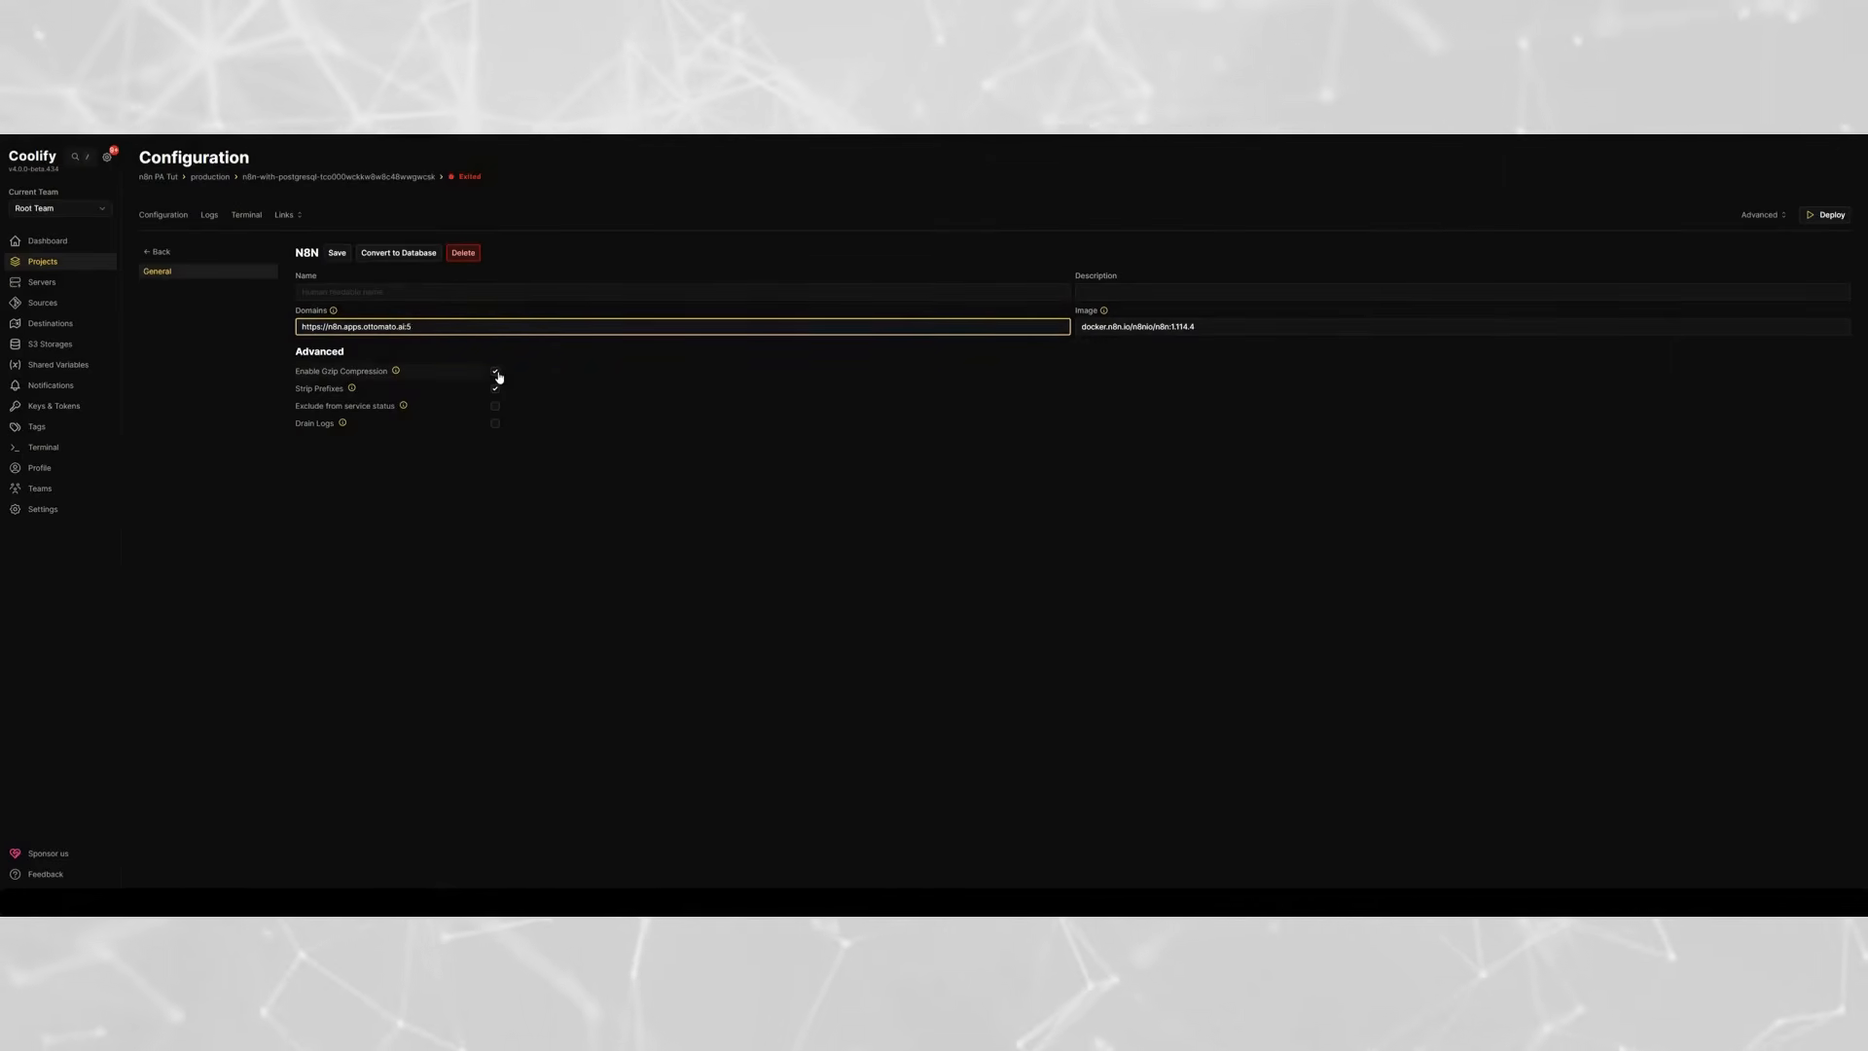
pyautogui.click(235, 359)
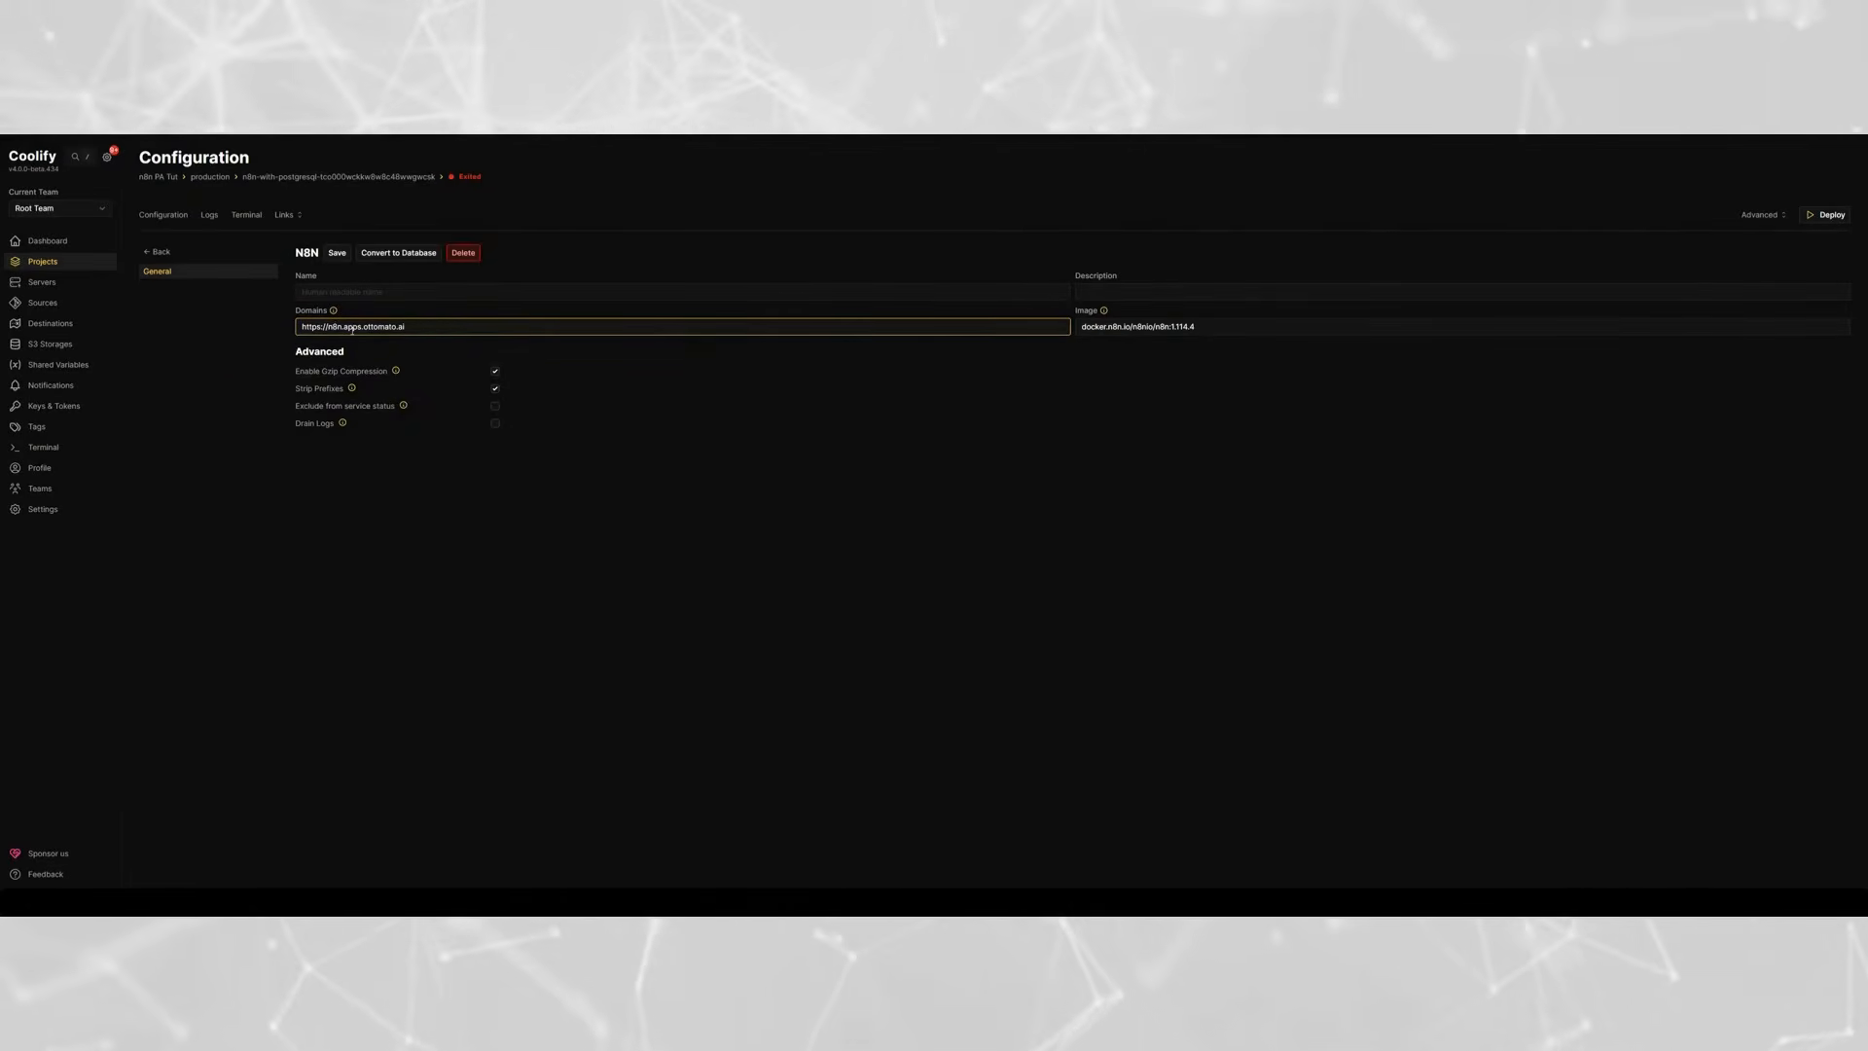
pyautogui.moveTo(366, 326); pyautogui.dragTo(455, 323)
pyautogui.click(354, 441)
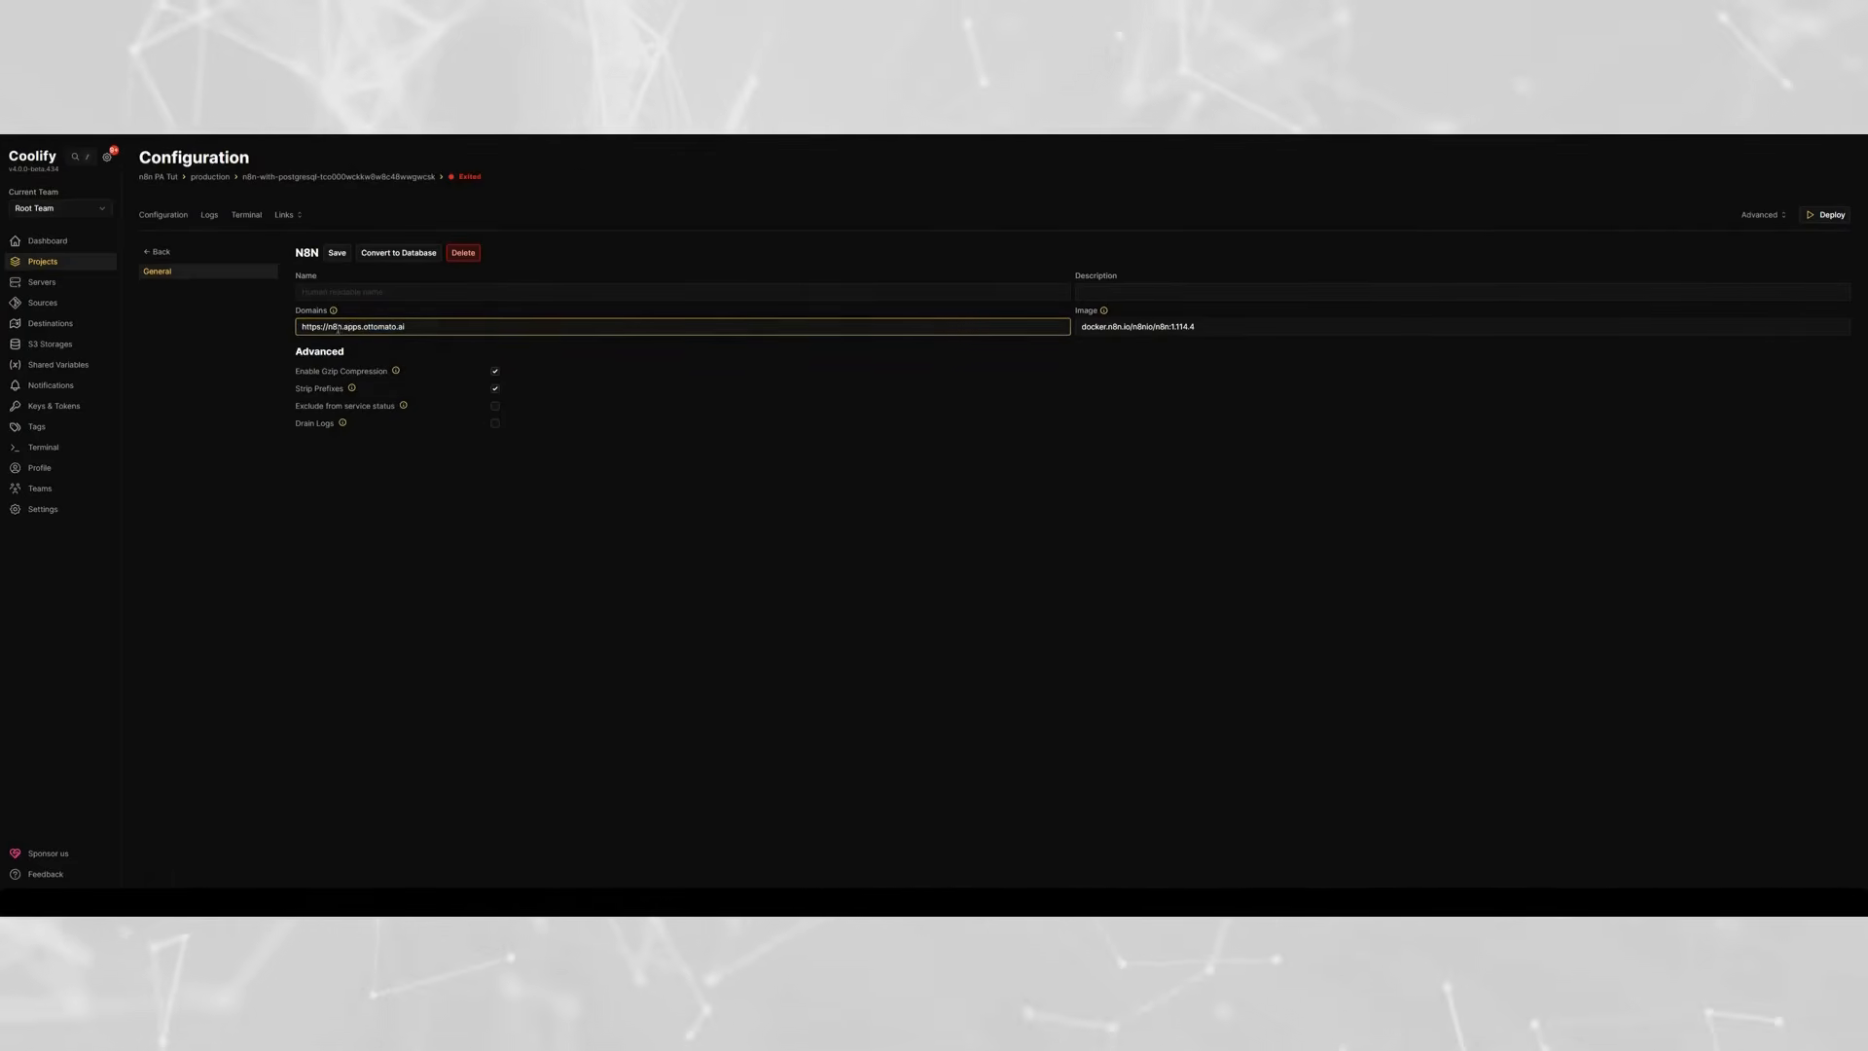
pyautogui.doubleClick(331, 327)
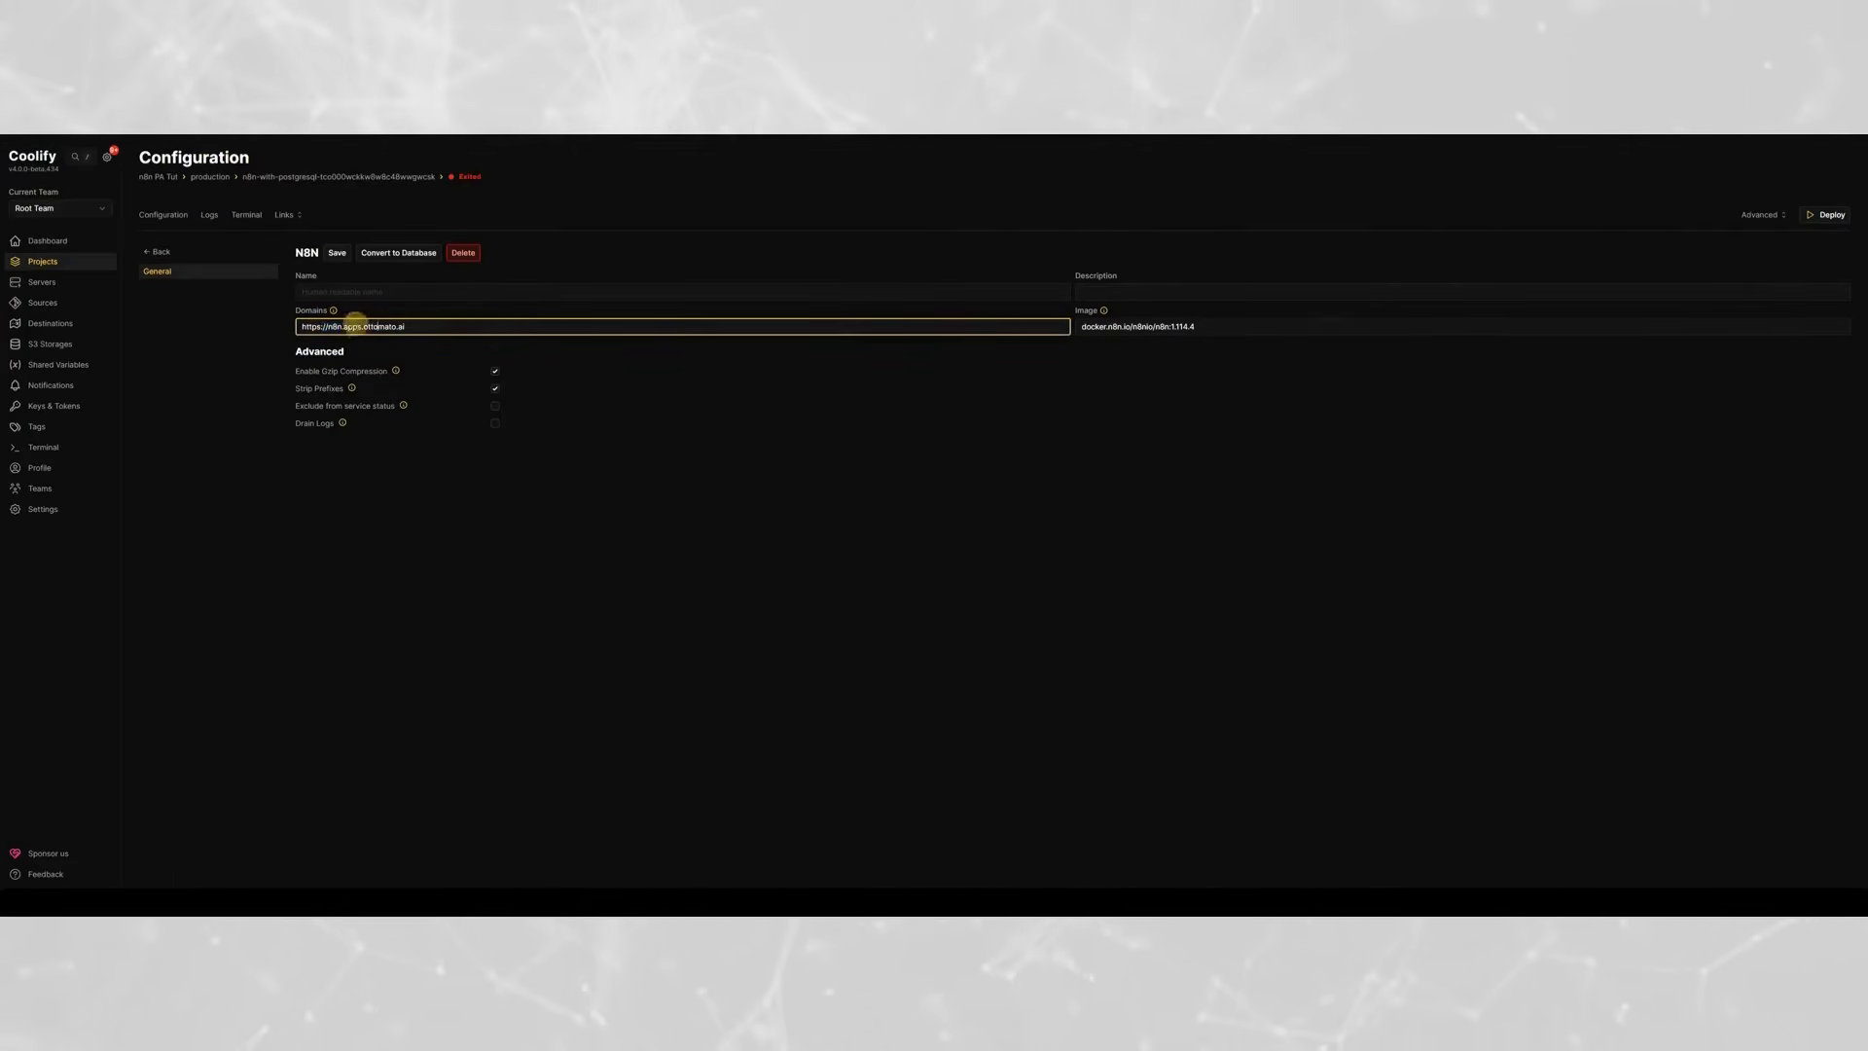
pyautogui.click(332, 325)
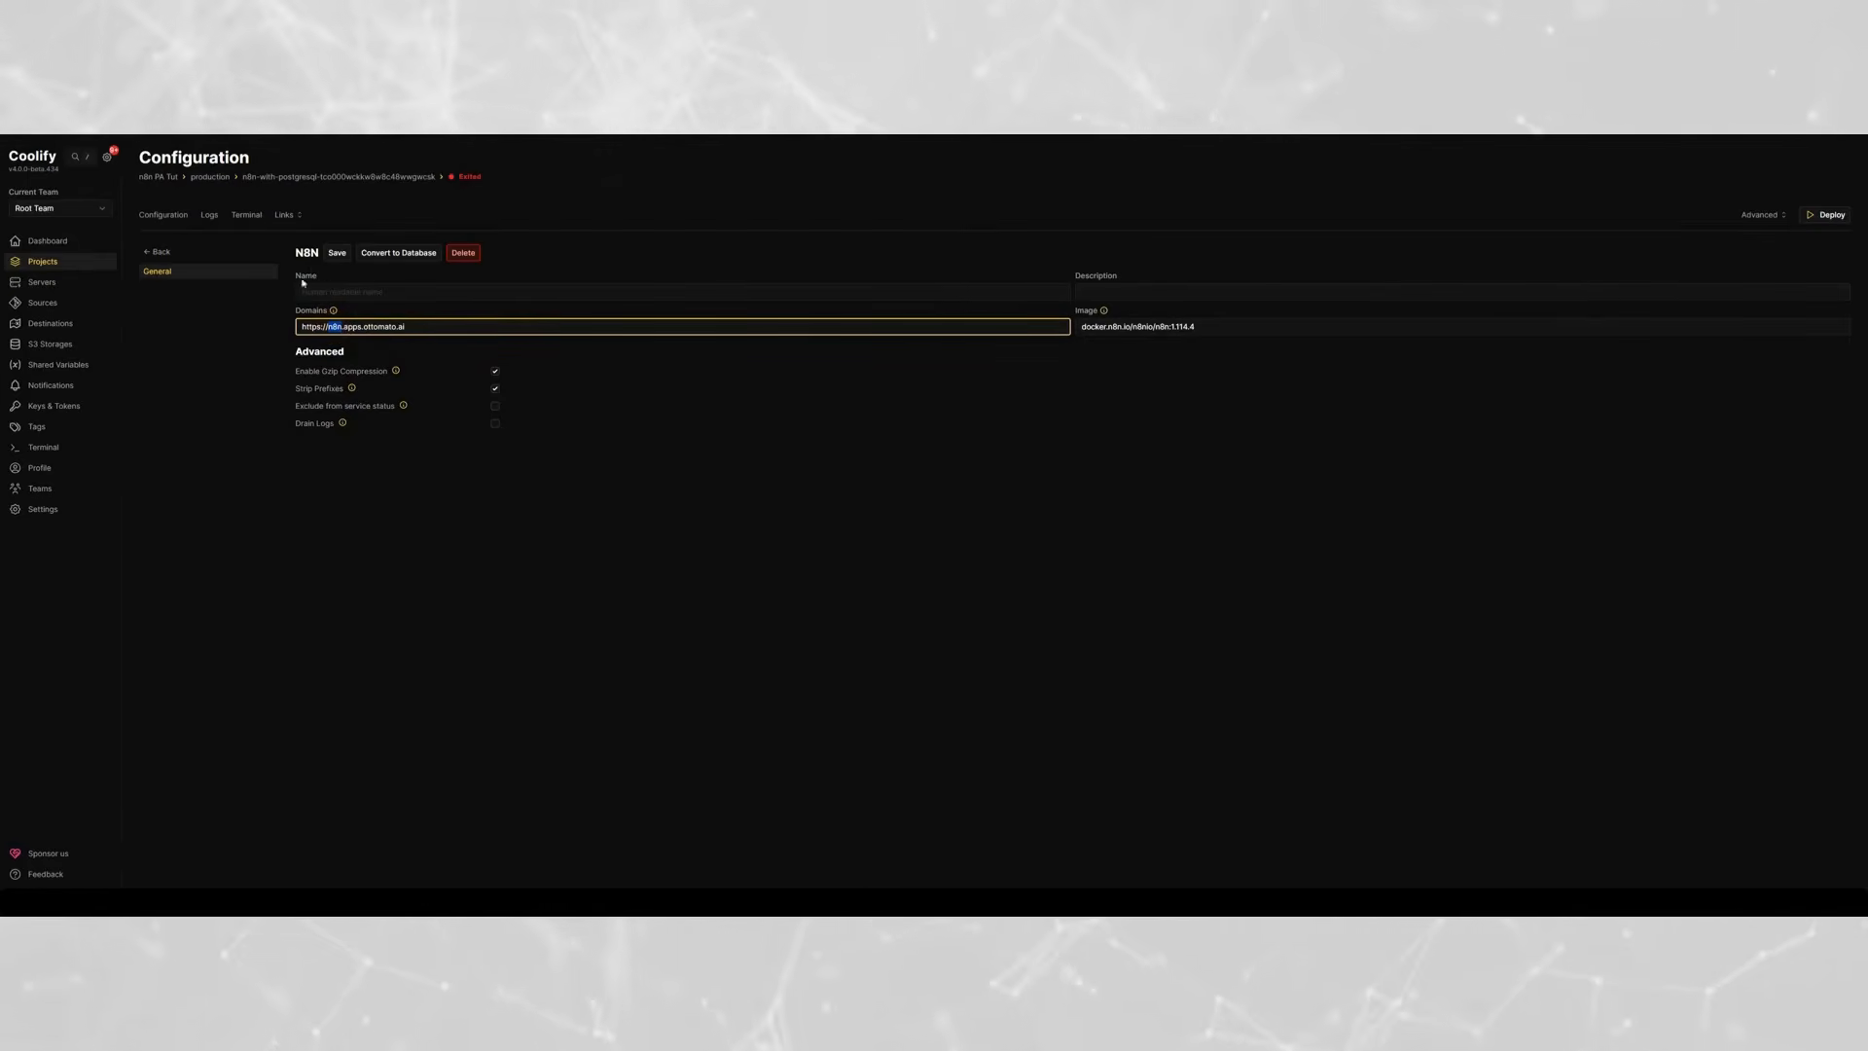
pyautogui.doubleClick(301, 249)
pyautogui.click(272, 330)
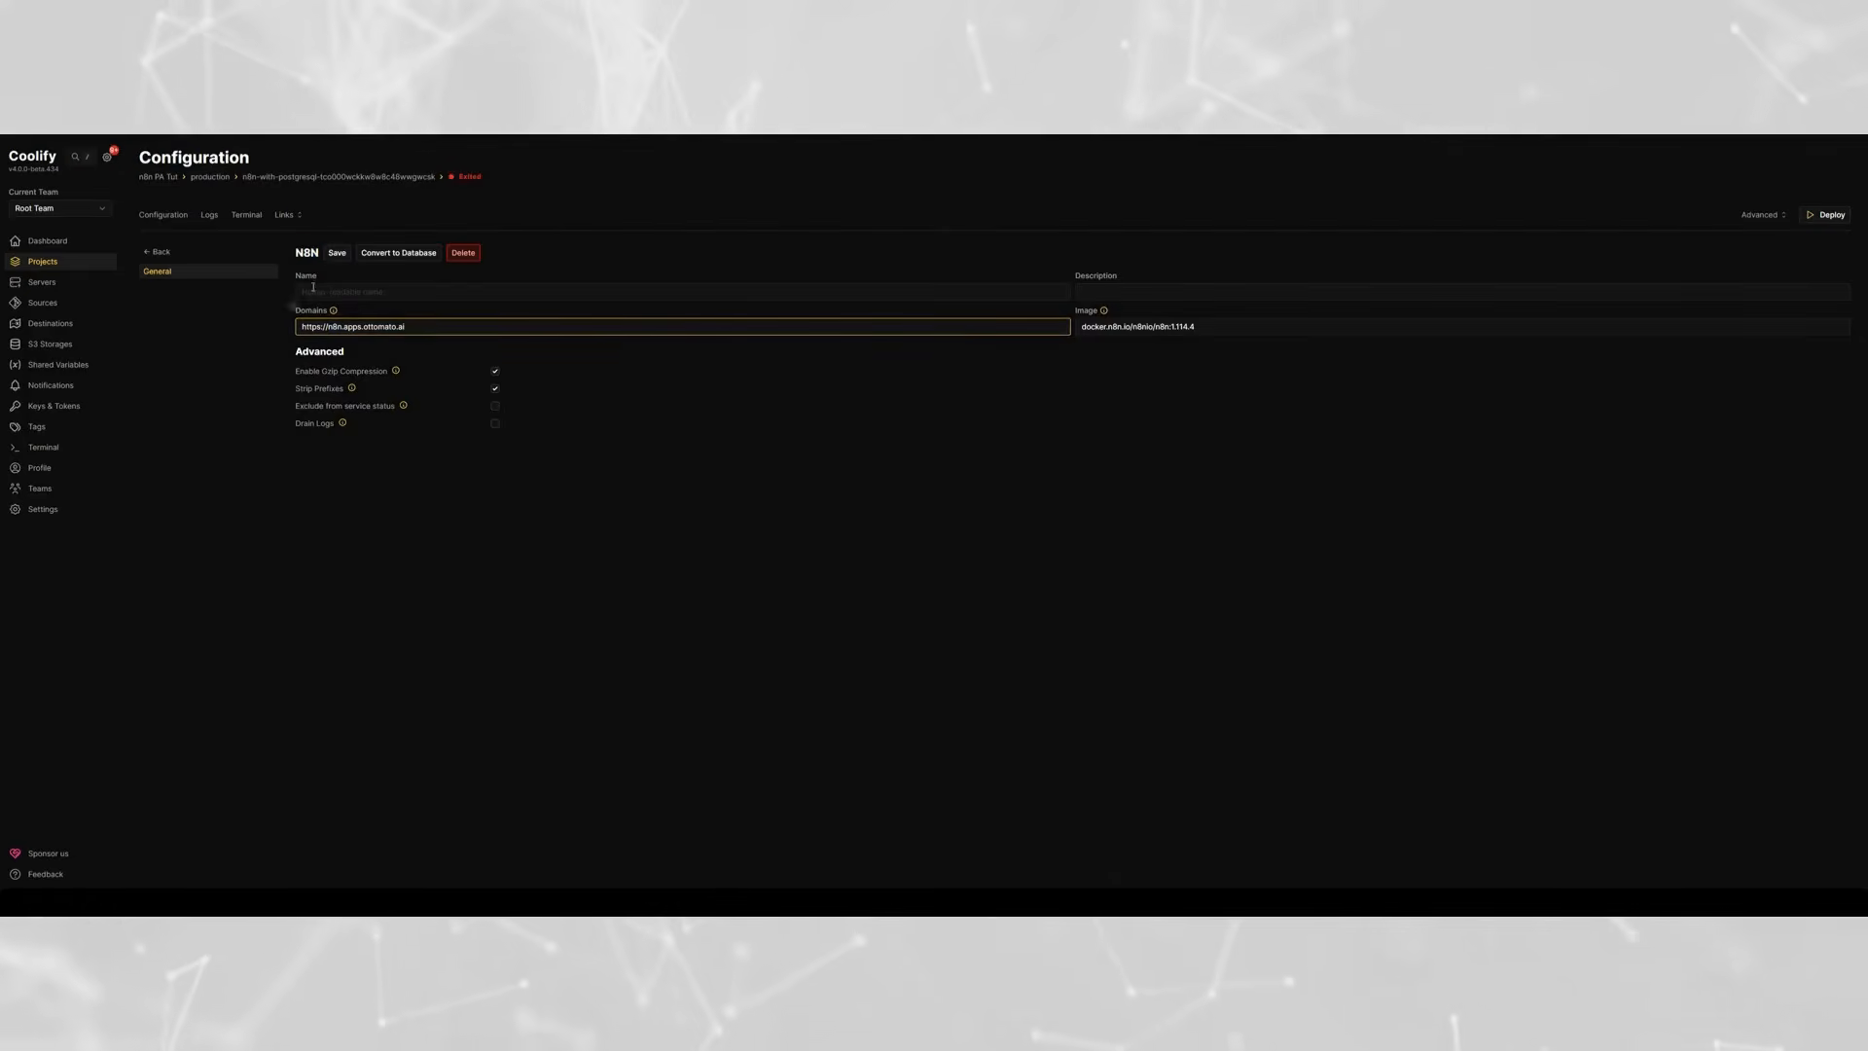
pyautogui.click(422, 303)
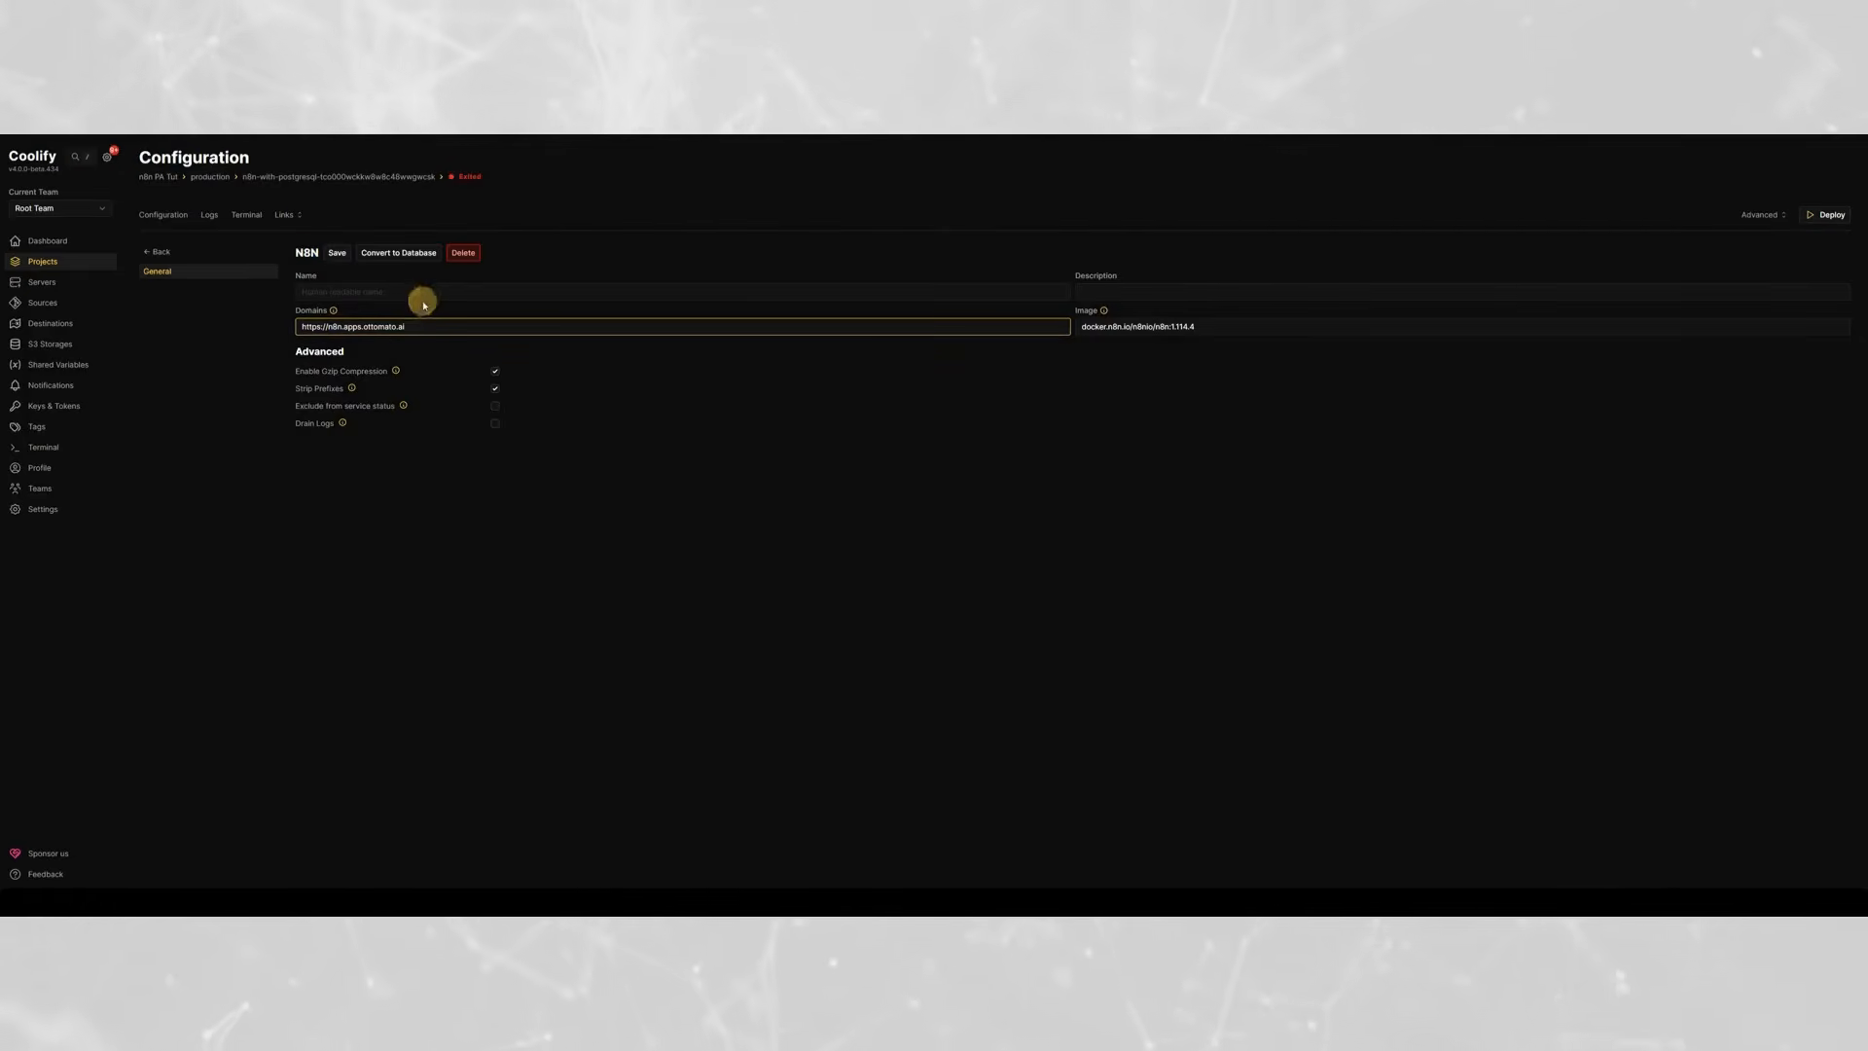
# - Try to save the N8N service's shortened domain, and close the domain conflict dialog without proceeding
pyautogui.click(338, 253)
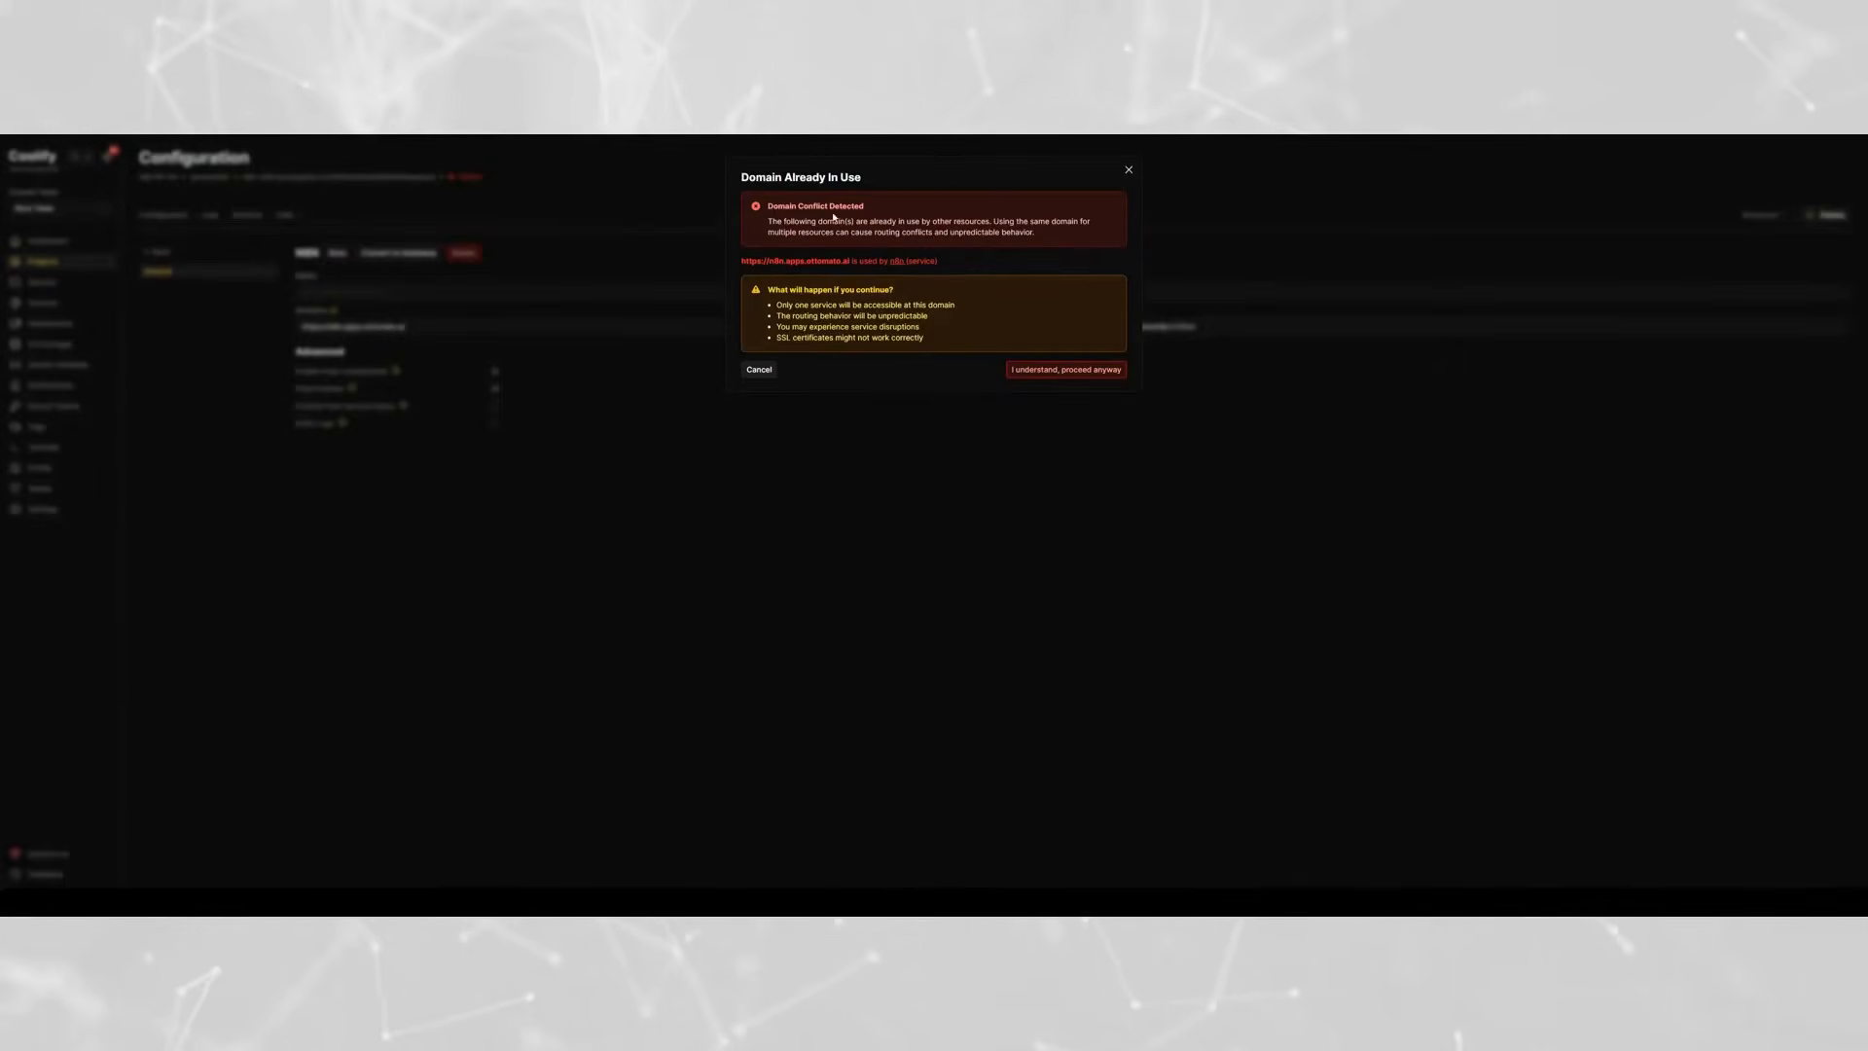
pyautogui.click(886, 231)
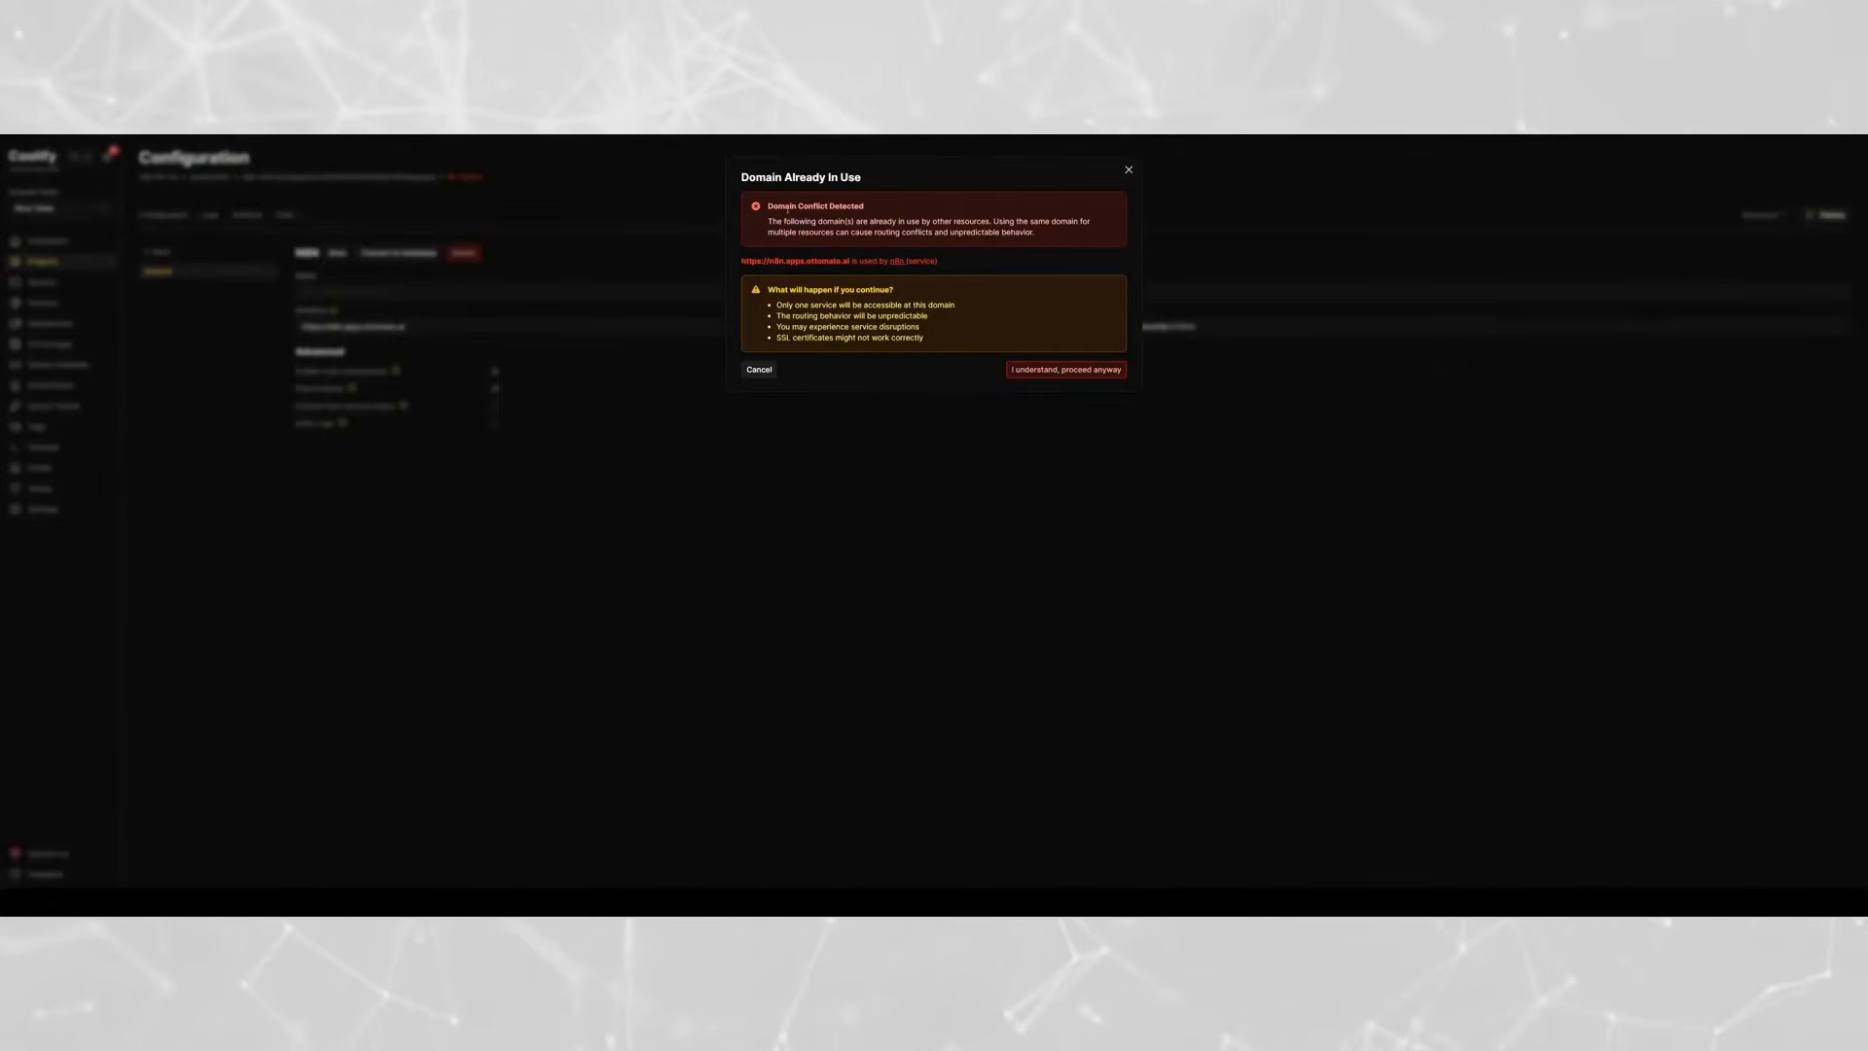
pyautogui.click(1129, 171)
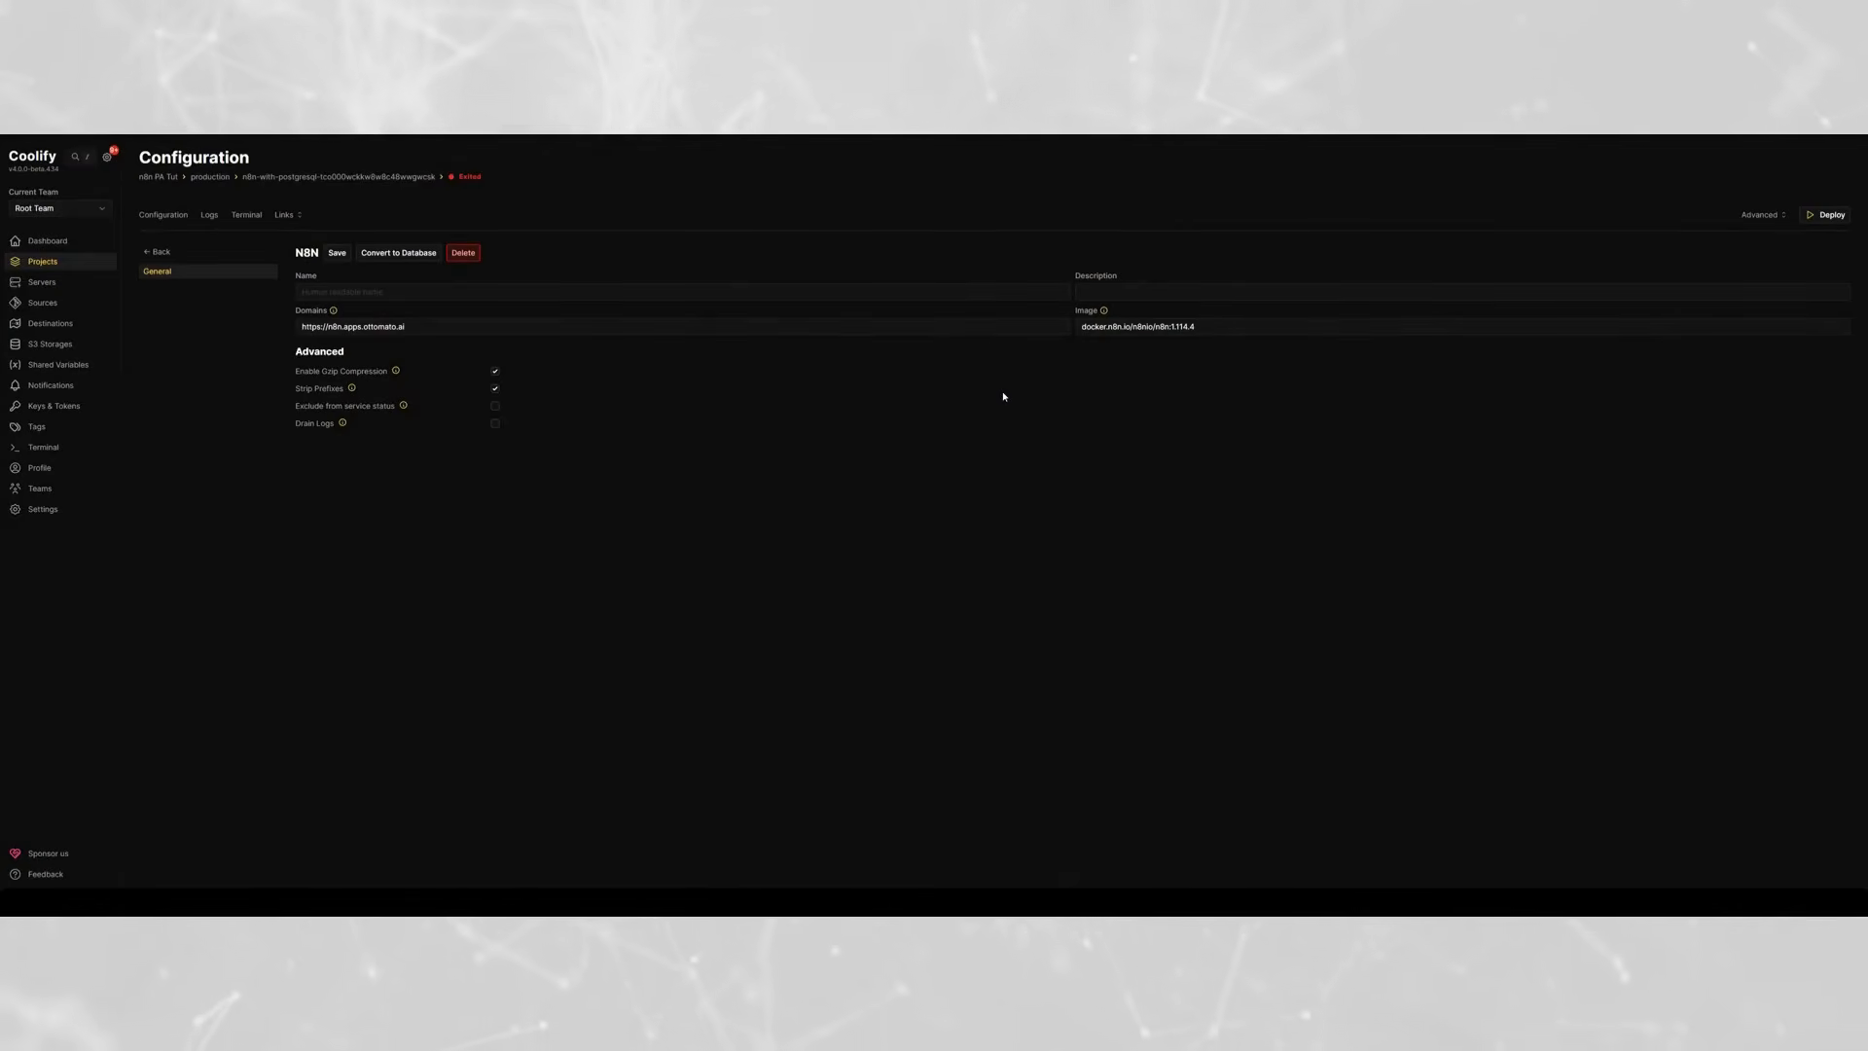
pyautogui.click(1233, 322)
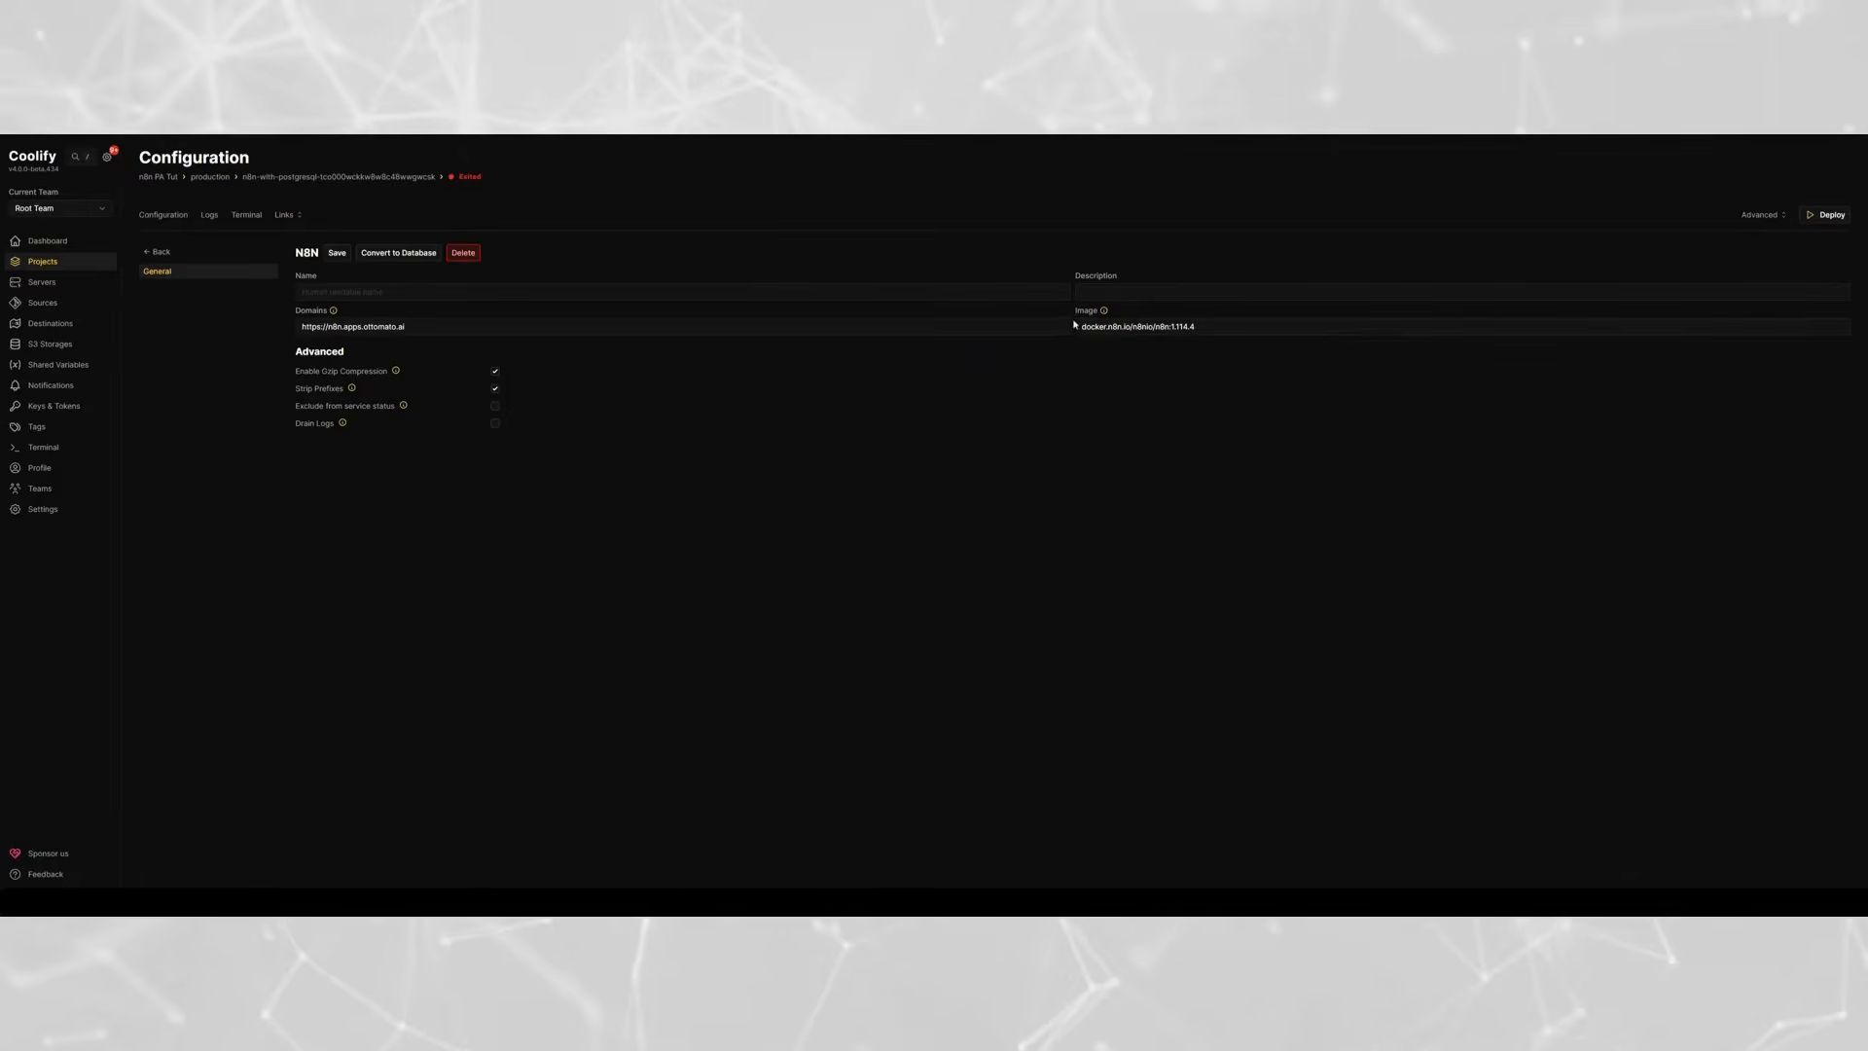
pyautogui.moveTo(1112, 327); pyautogui.dragTo(1187, 449)
pyautogui.click(1196, 329)
pyautogui.click(1192, 330)
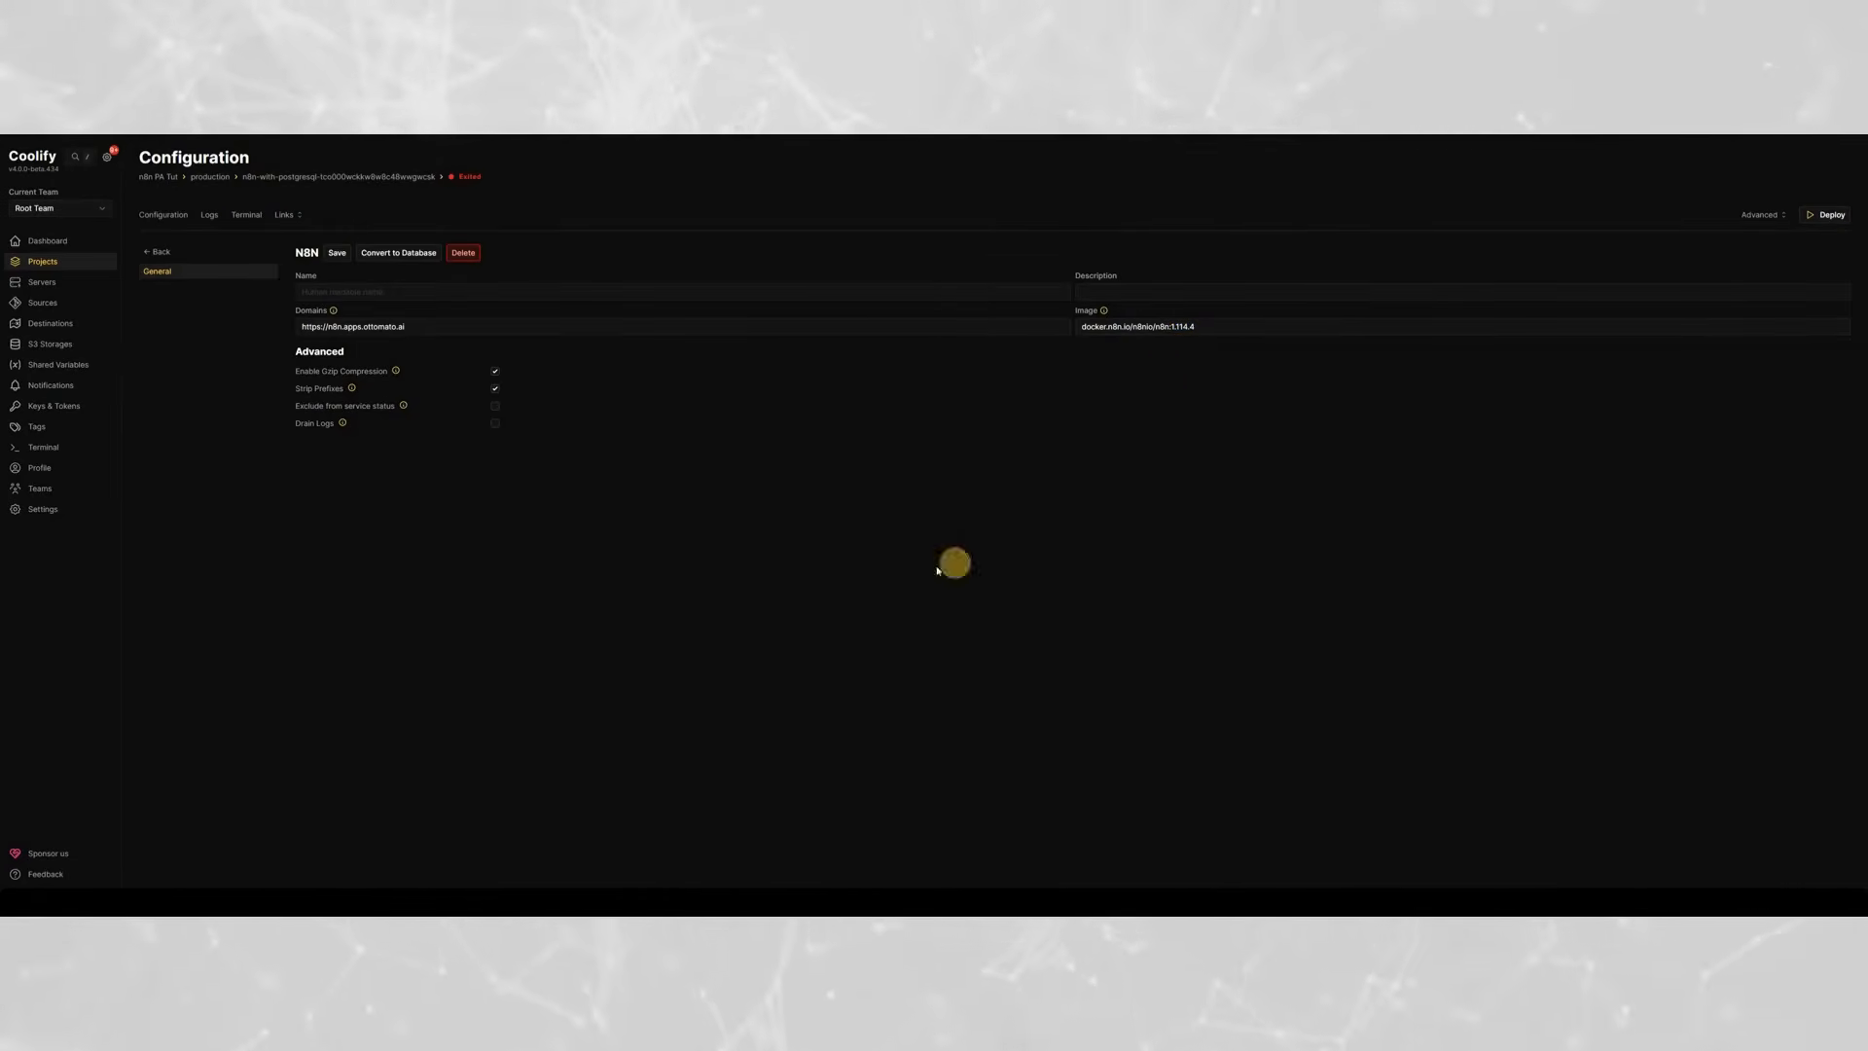
pyautogui.click(465, 336)
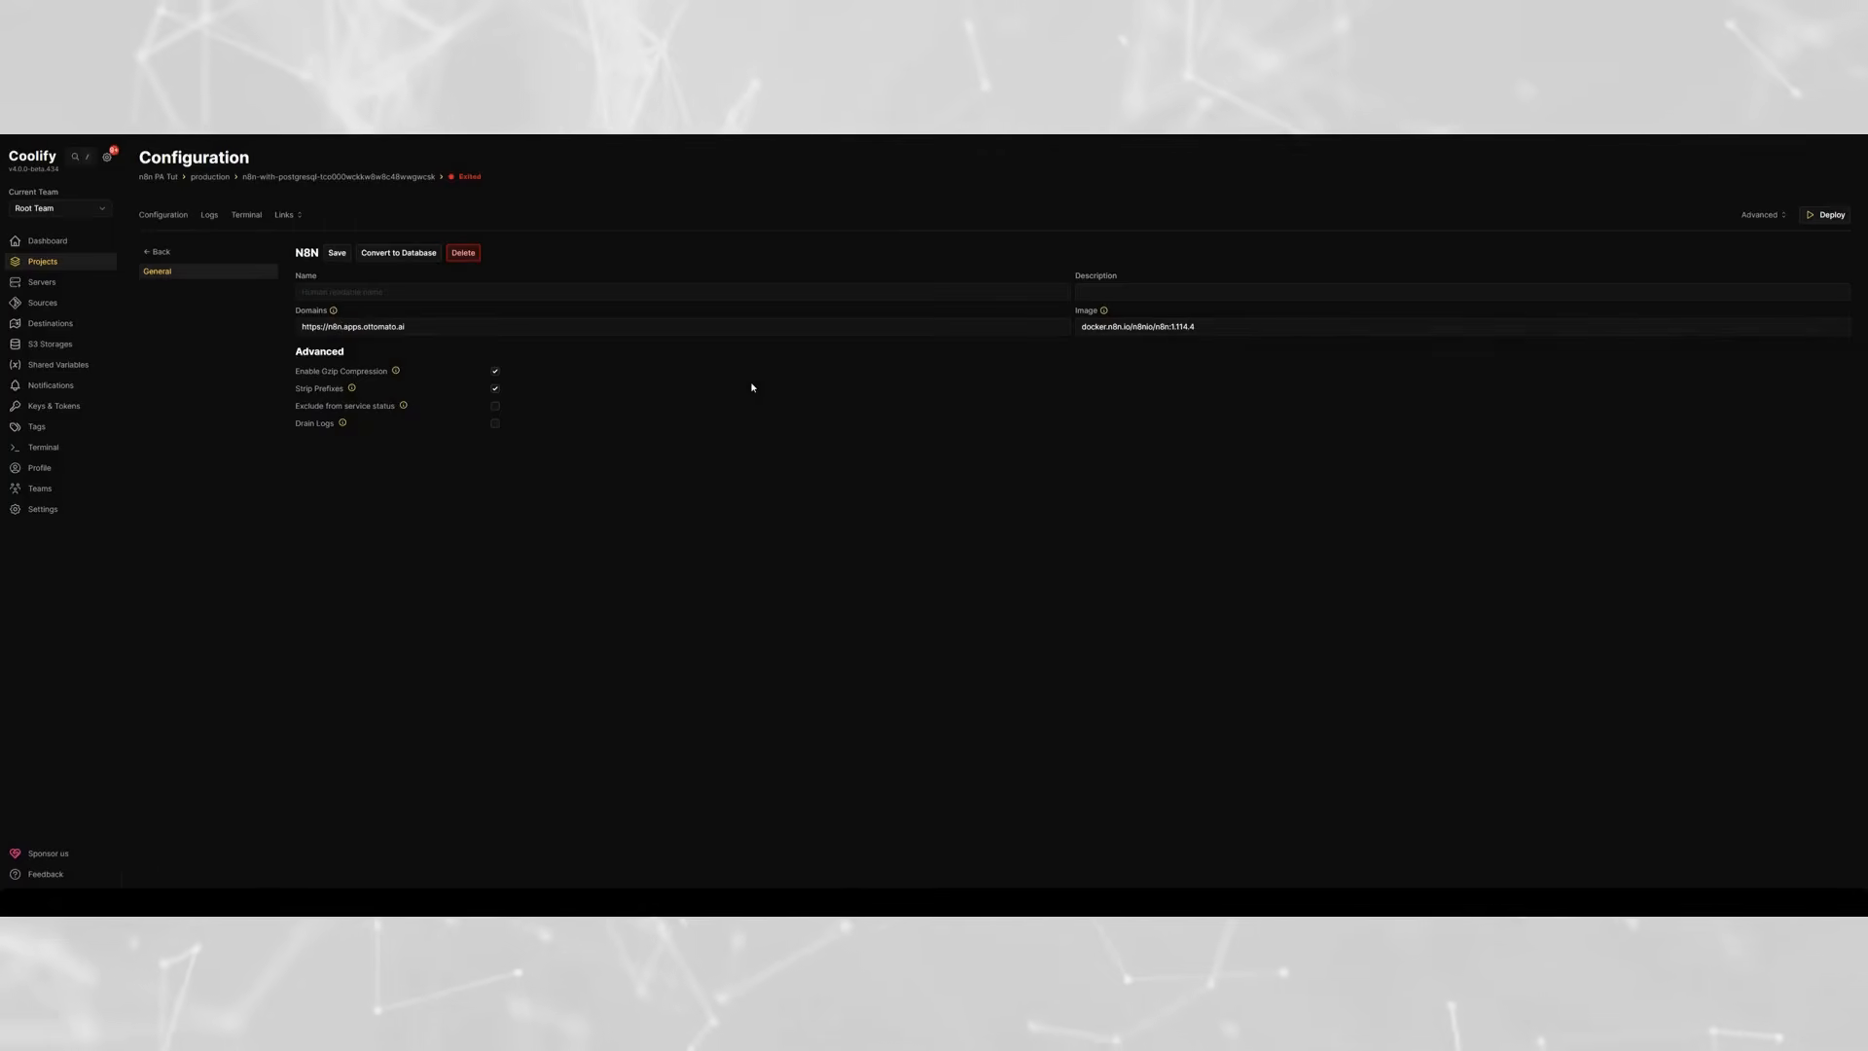
pyautogui.write('12')
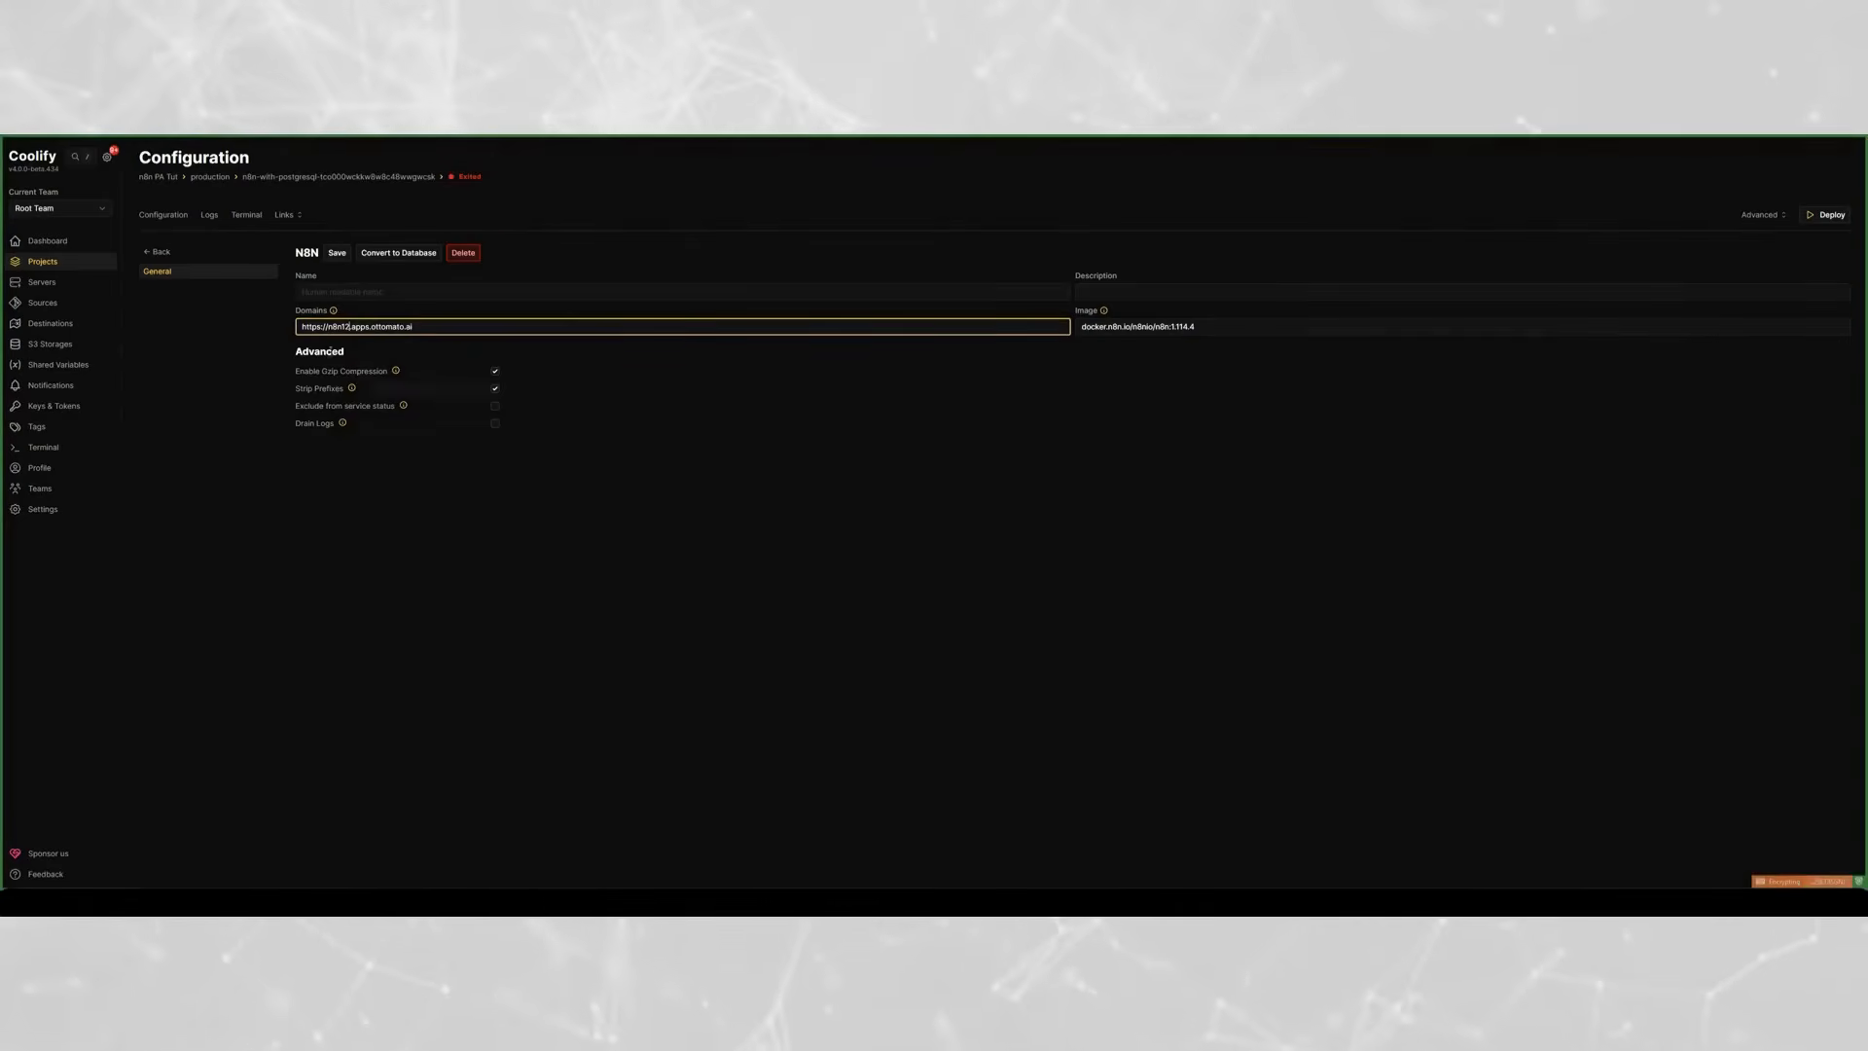
pyautogui.click(336, 253)
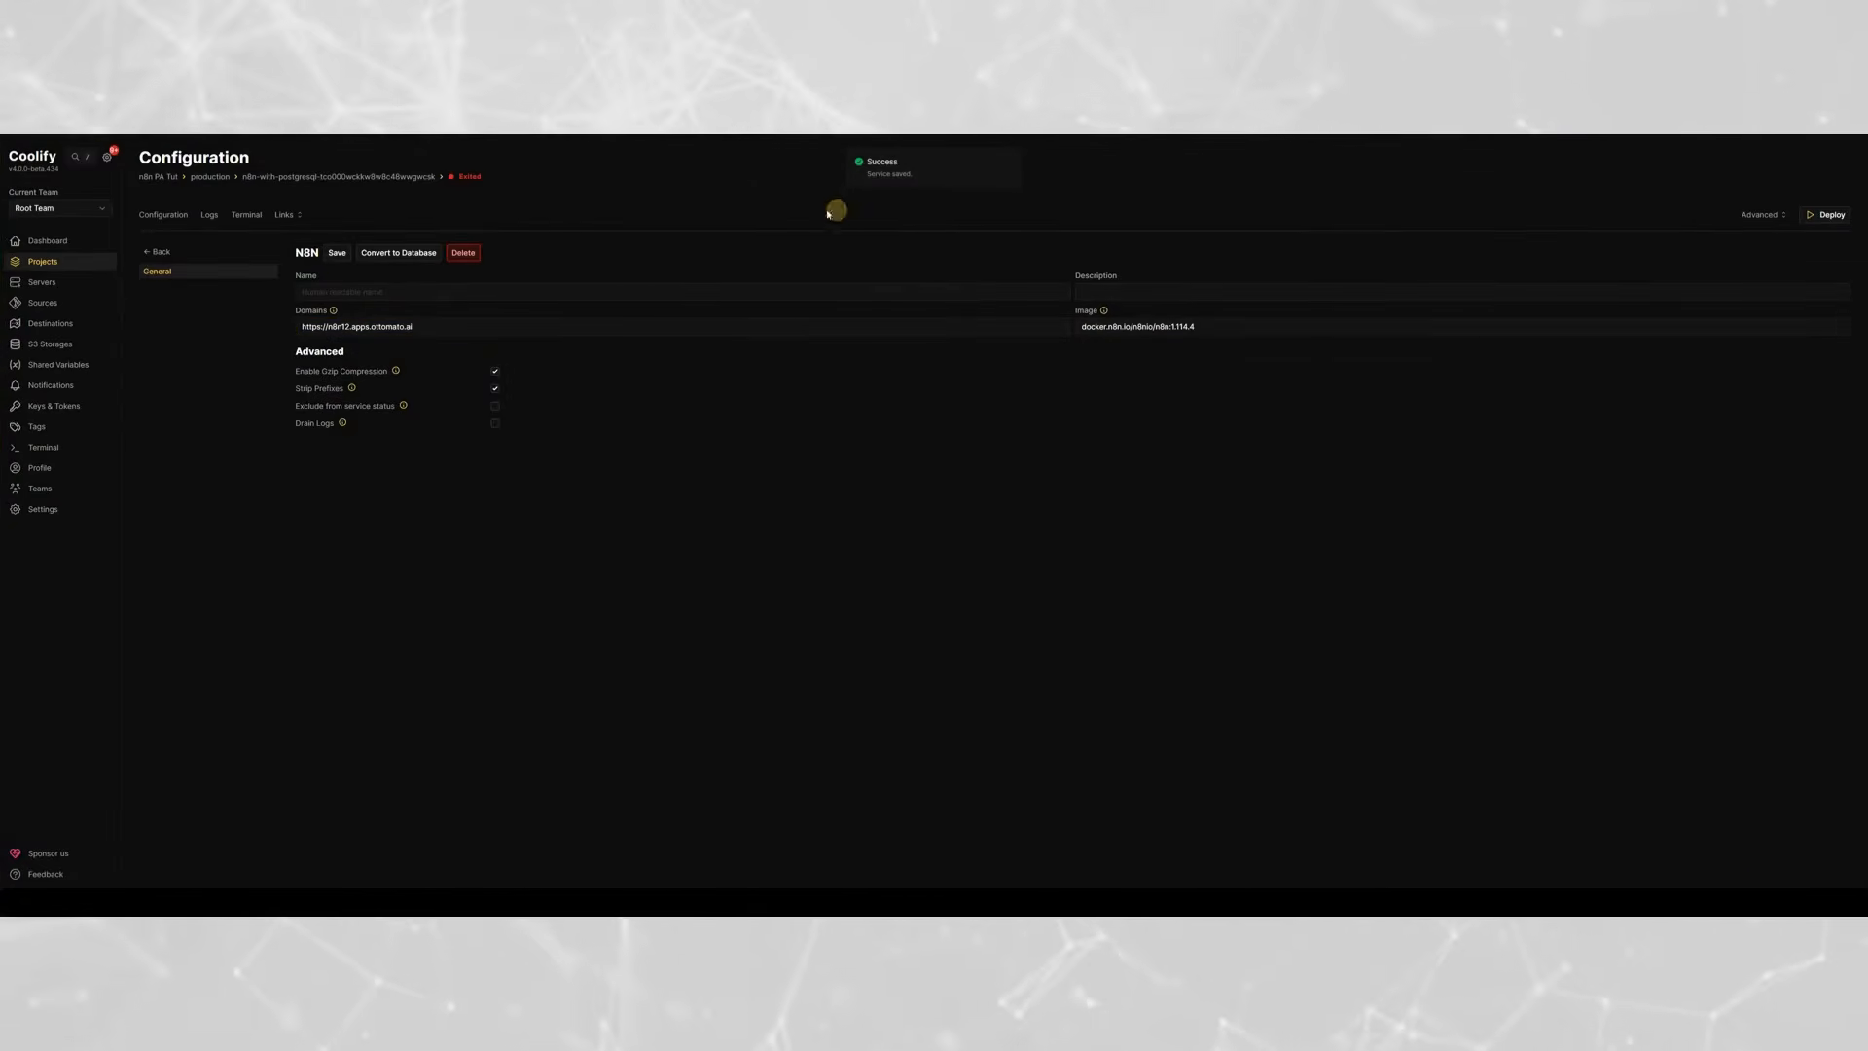
pyautogui.click(175, 214)
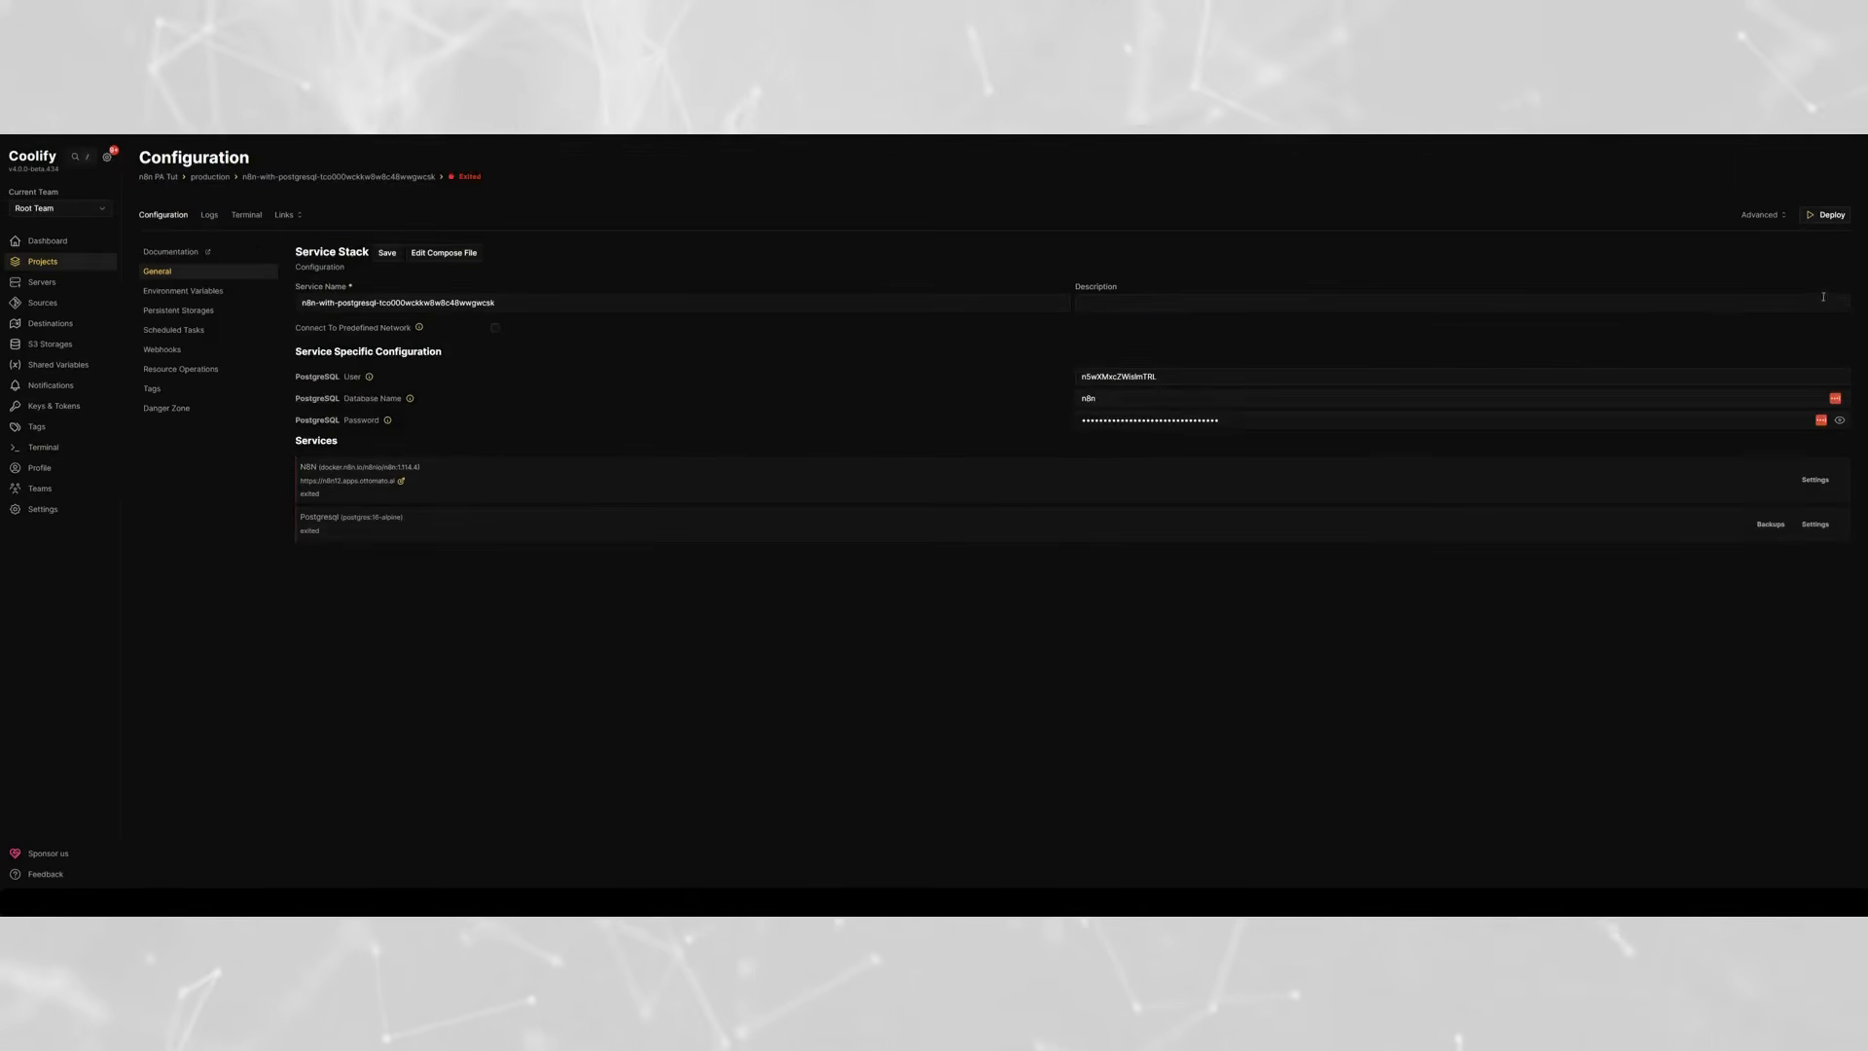
pyautogui.click(1826, 216)
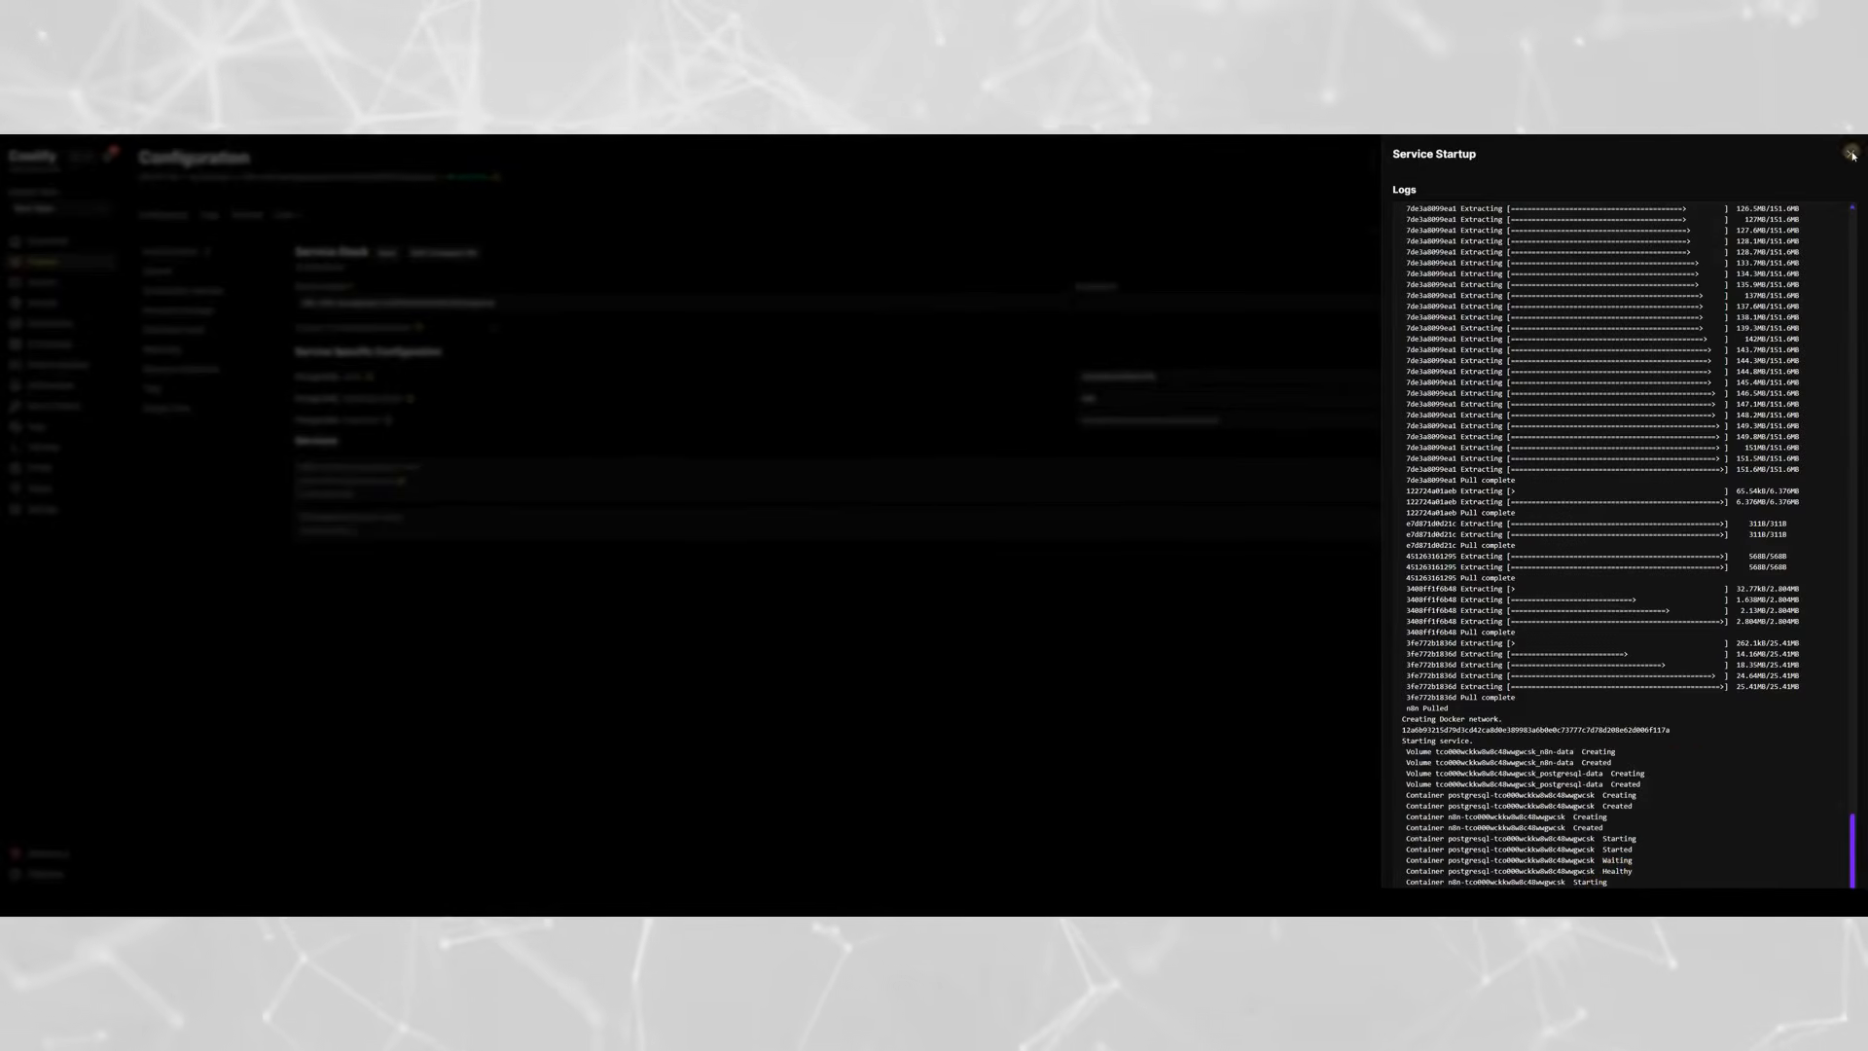
pyautogui.click(1851, 154)
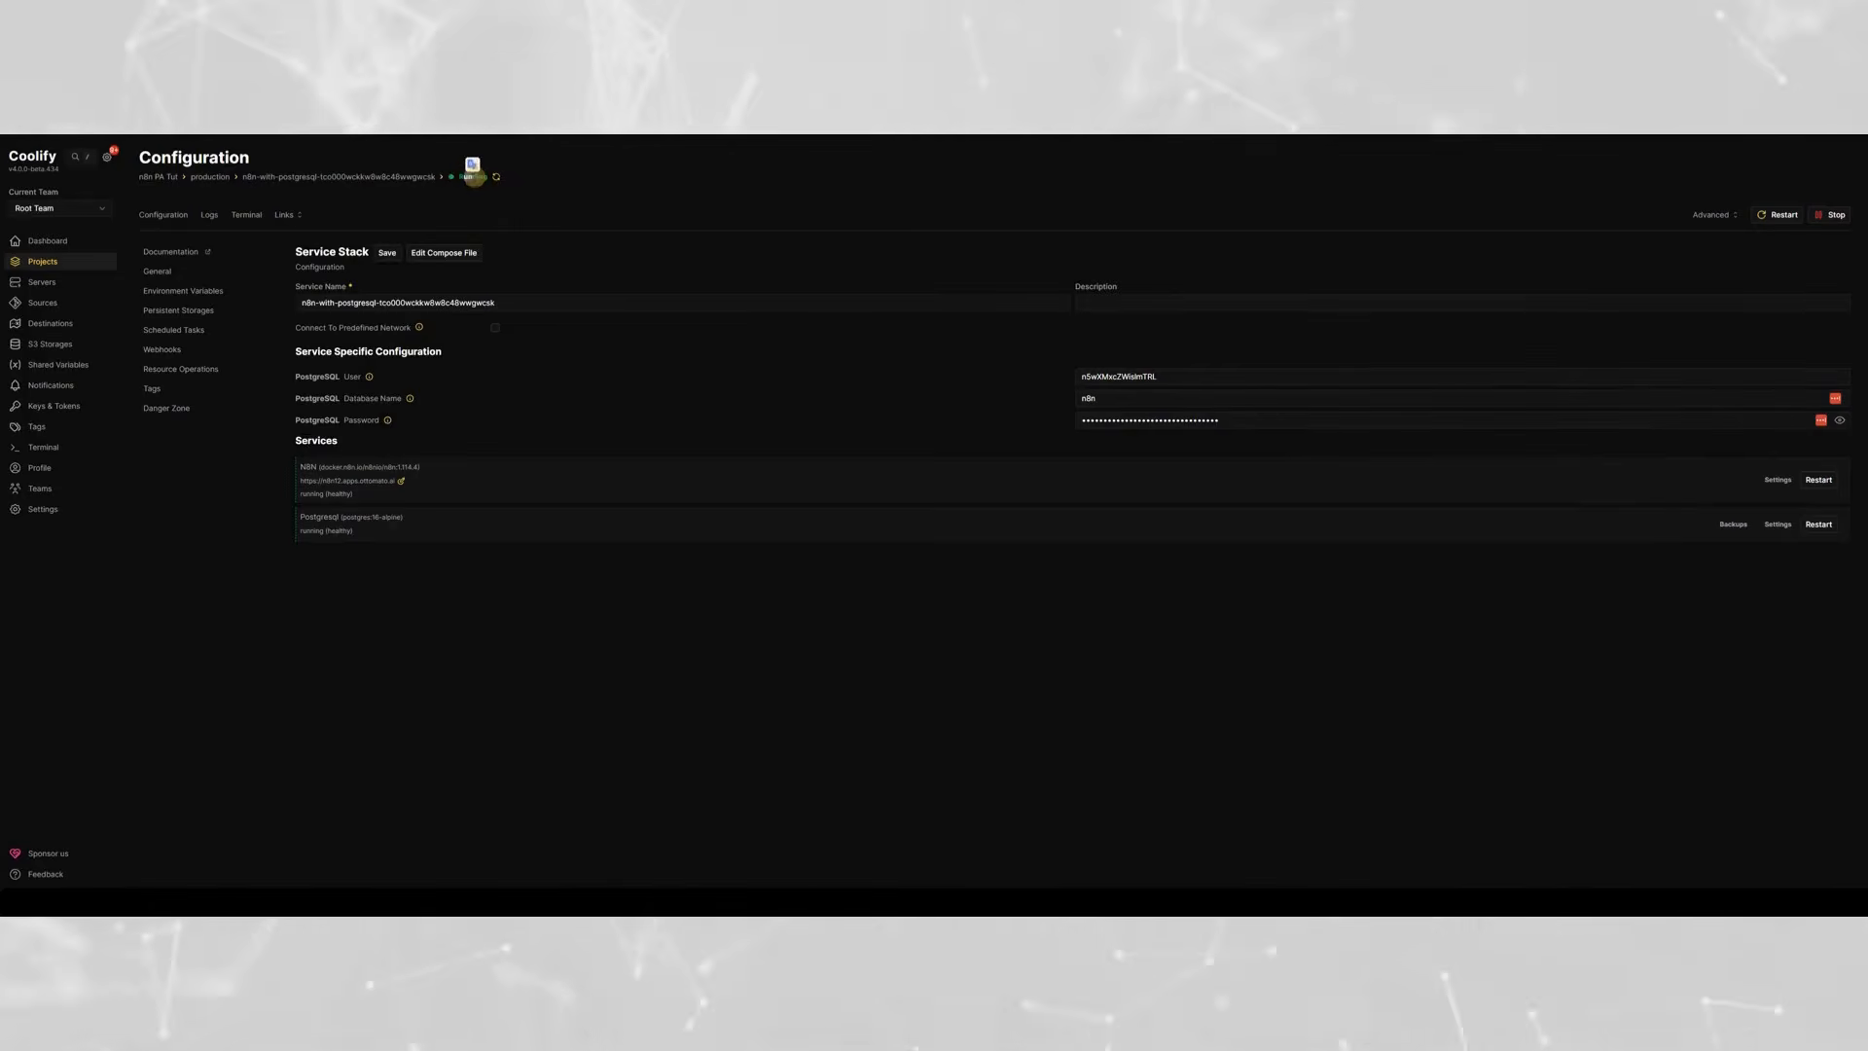
pyautogui.click(287, 216)
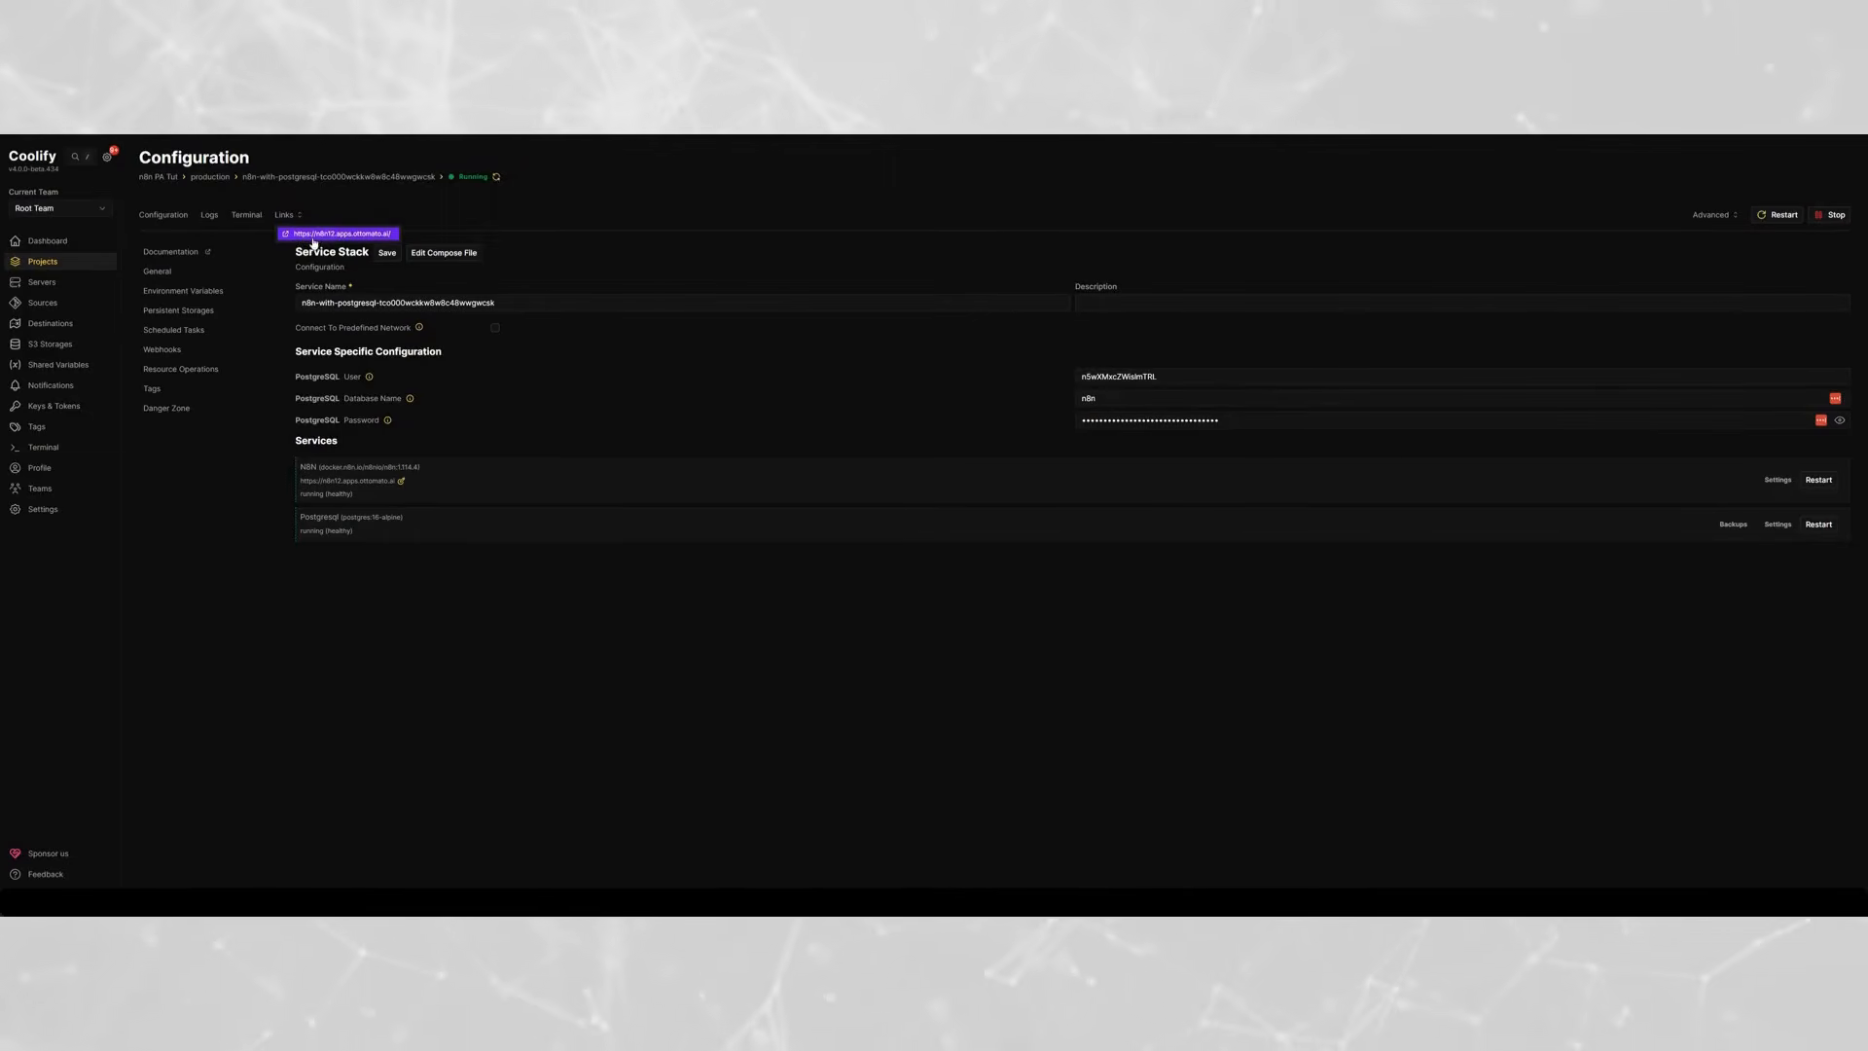
pyautogui.click(314, 236)
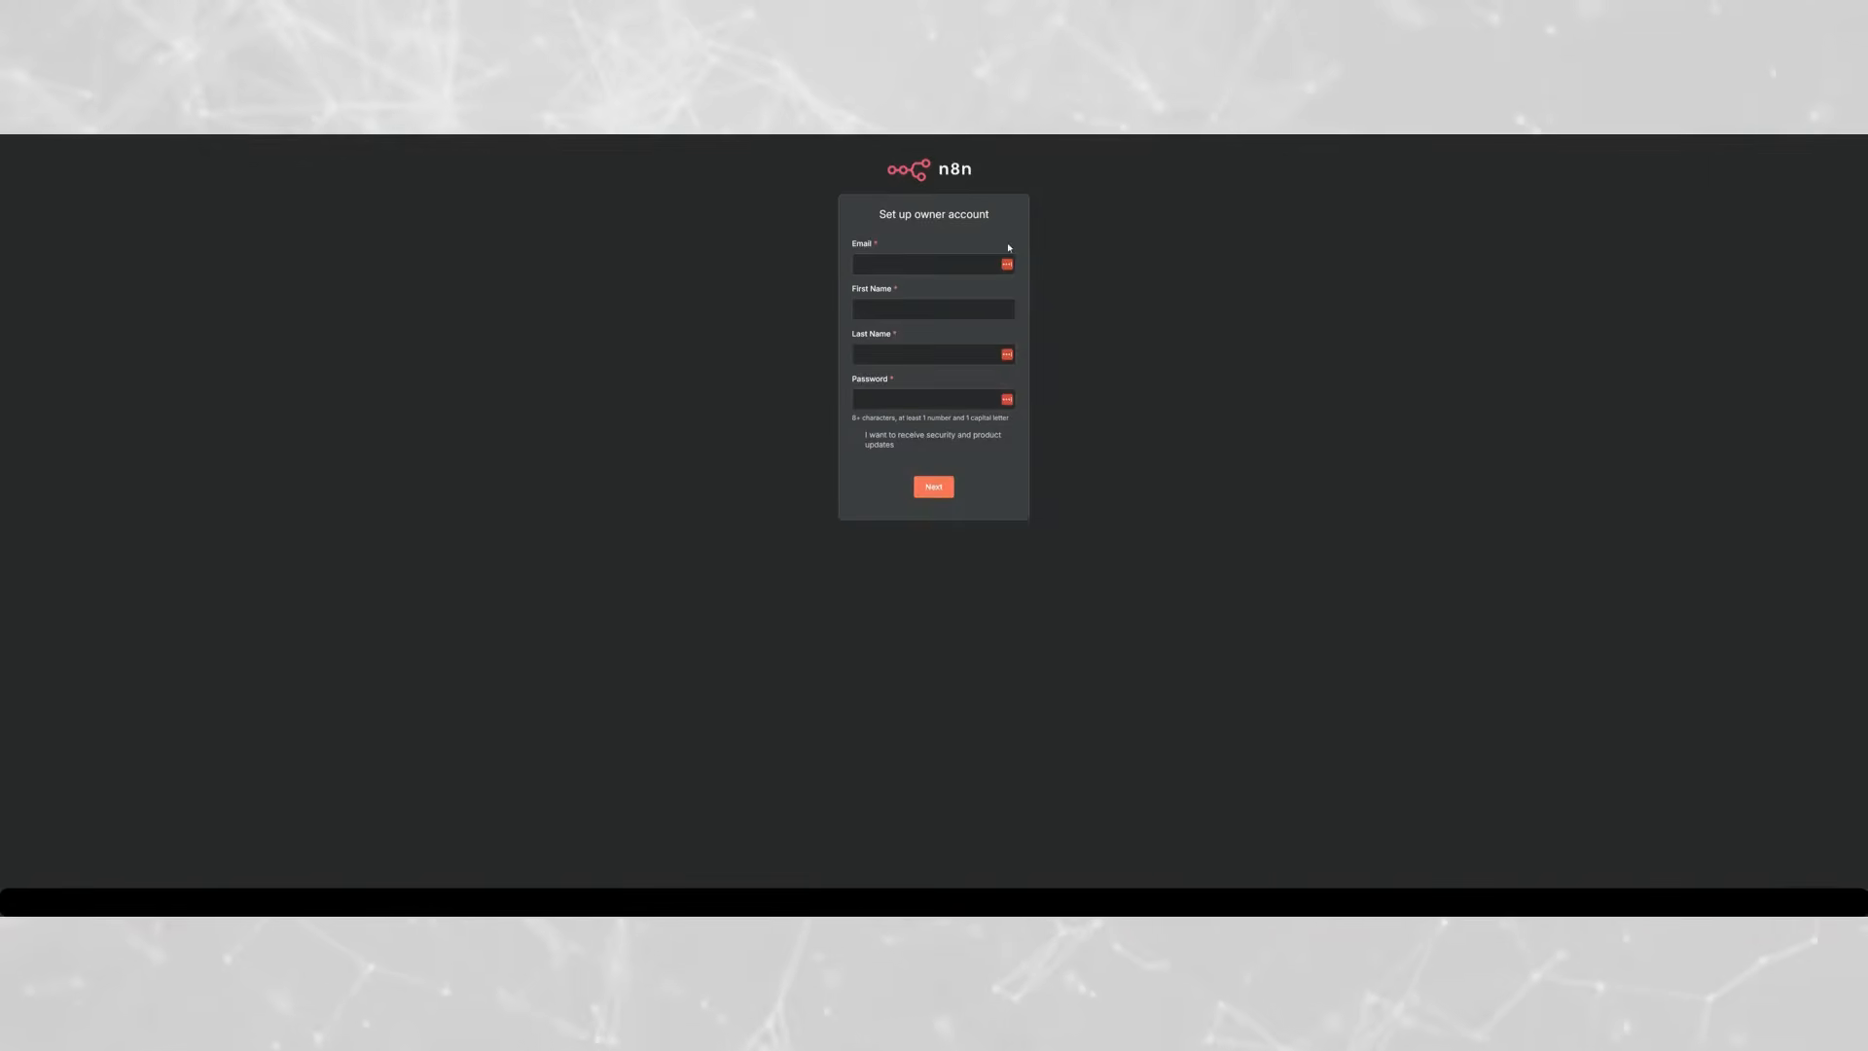
# - Set up the n8n owner account with the owner's email, first and last name and password, opting in to security and product updates
pyautogui.click(950, 263)
pyautogui.click(1159, 276)
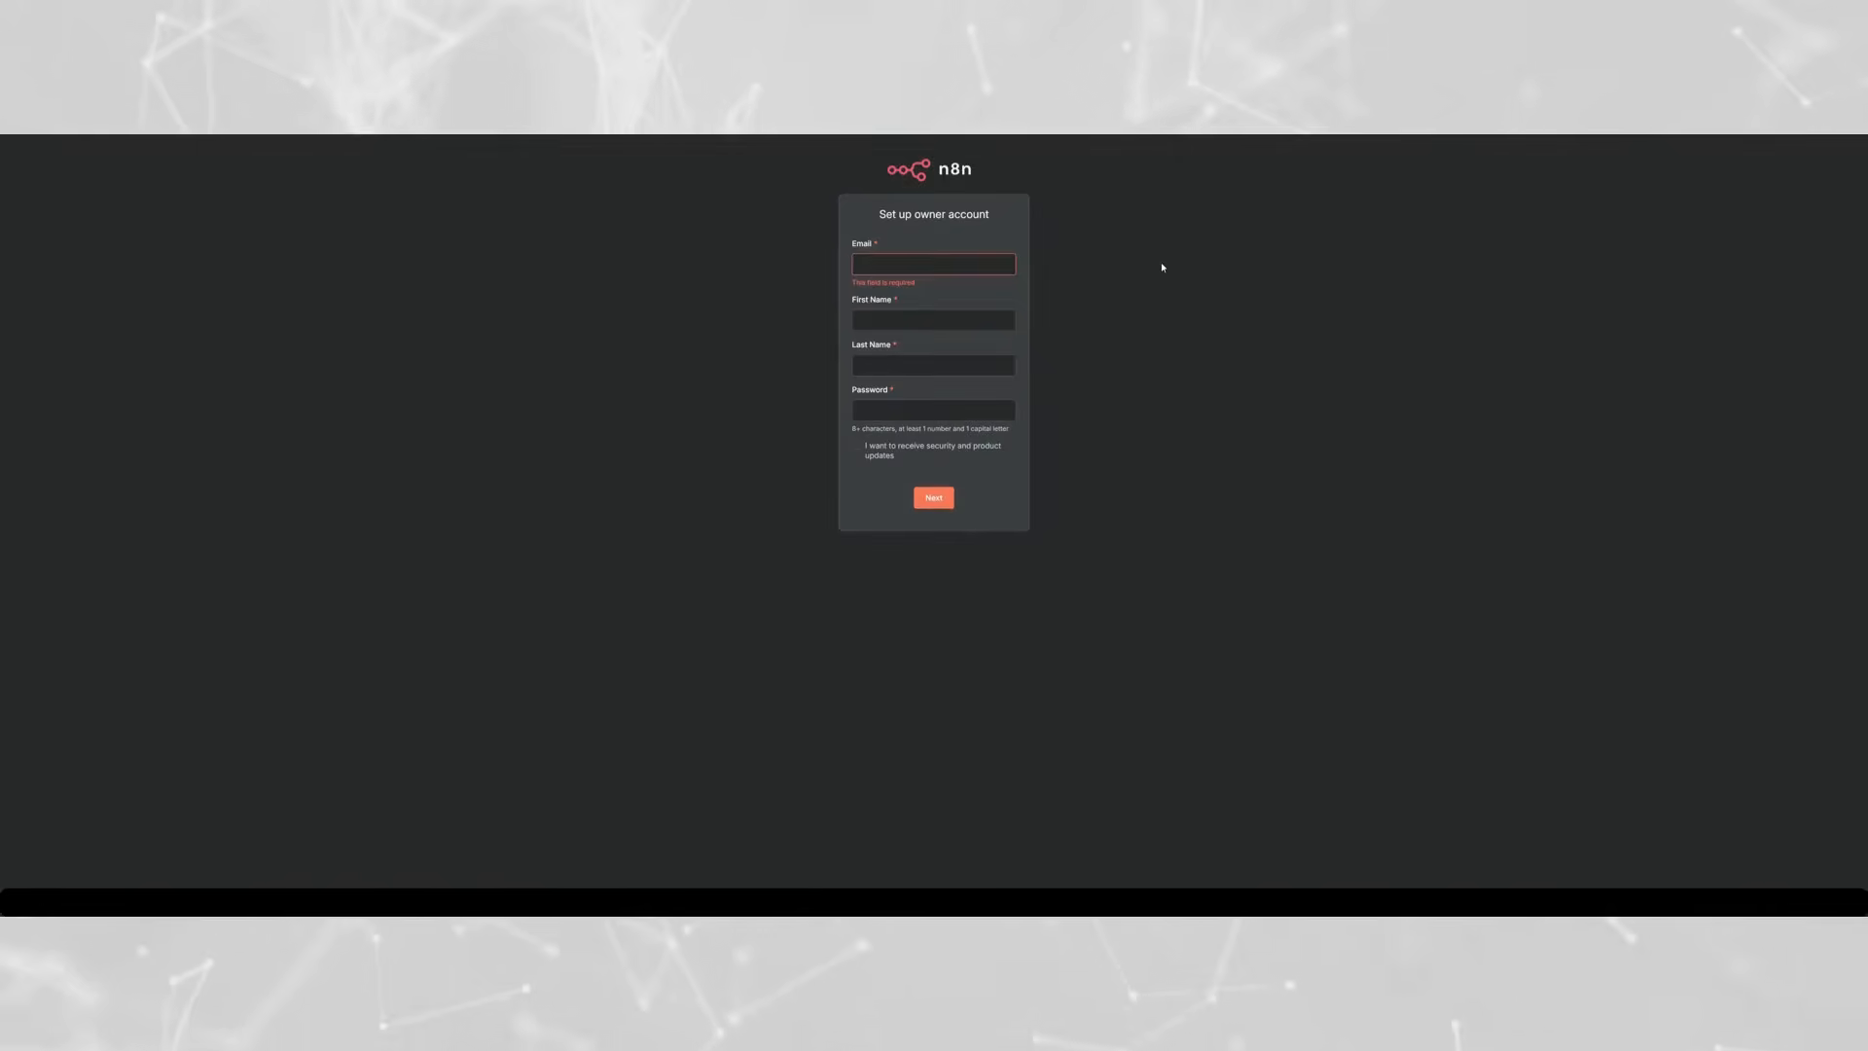
pyautogui.click(968, 263)
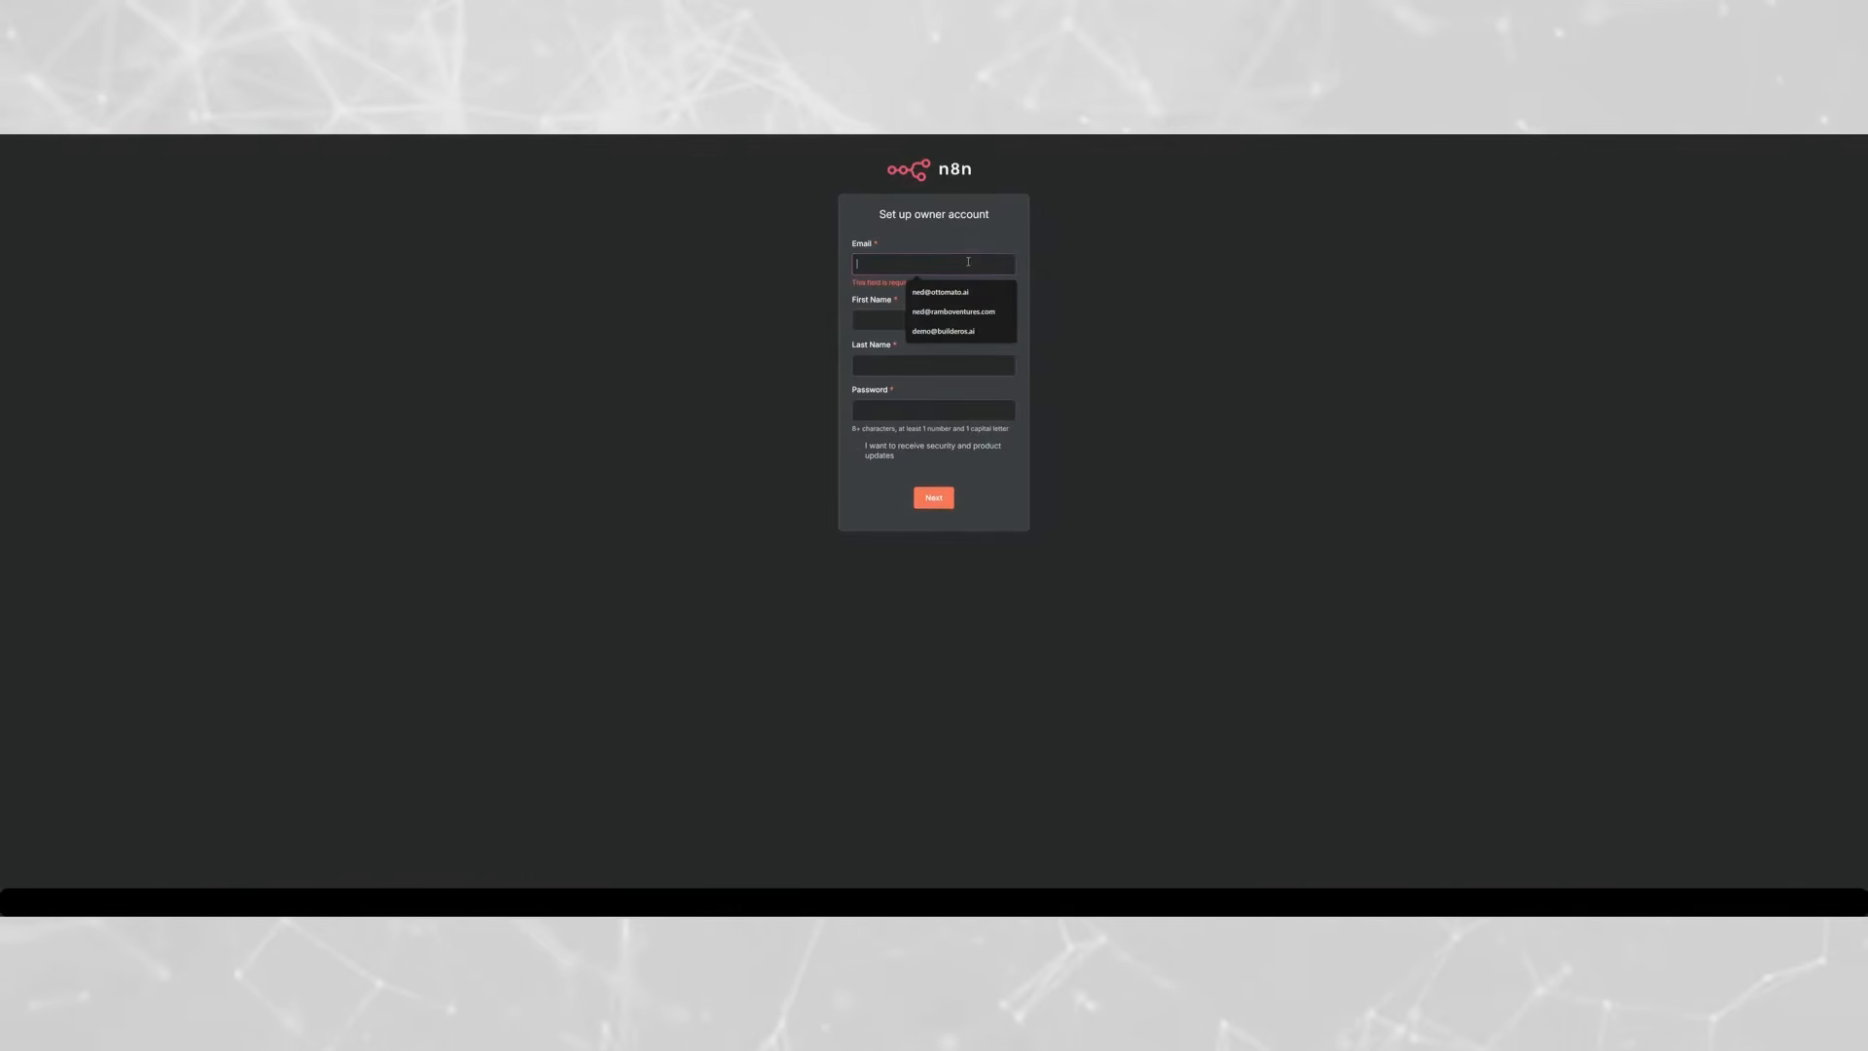
pyautogui.click(1012, 292)
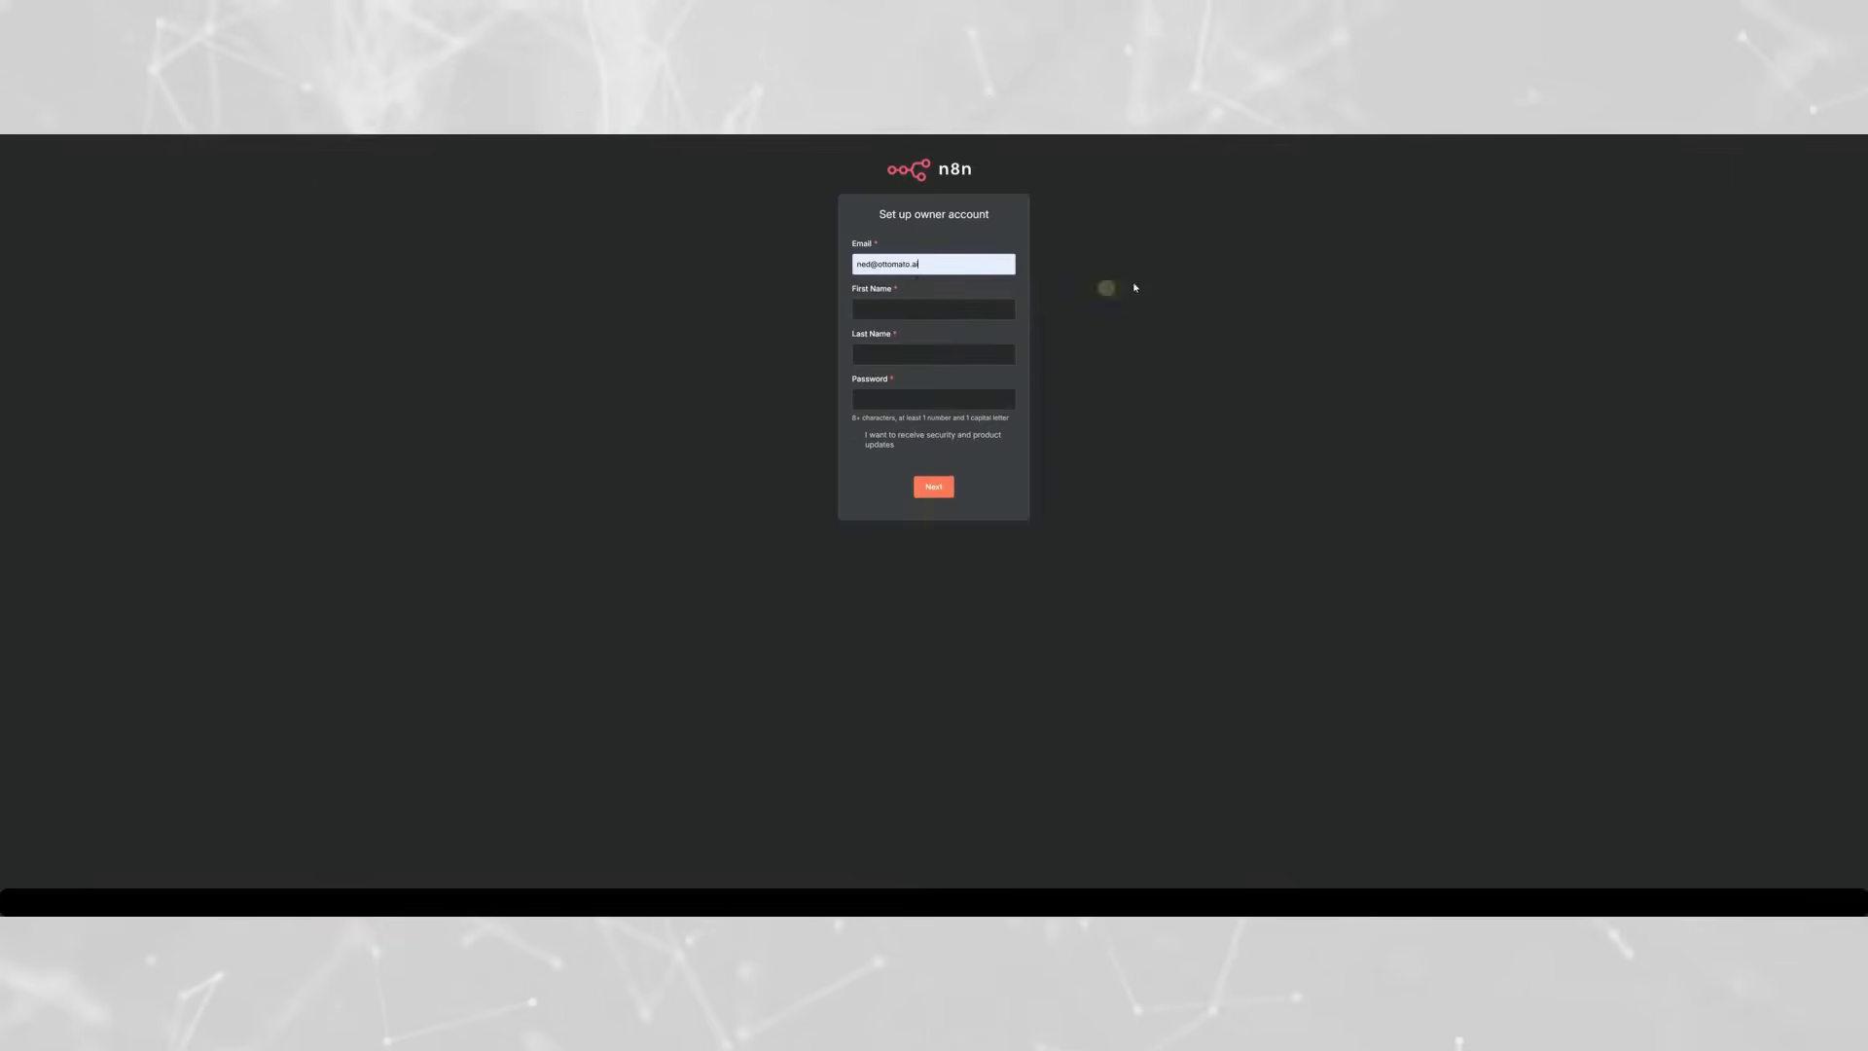
pyautogui.click(909, 441)
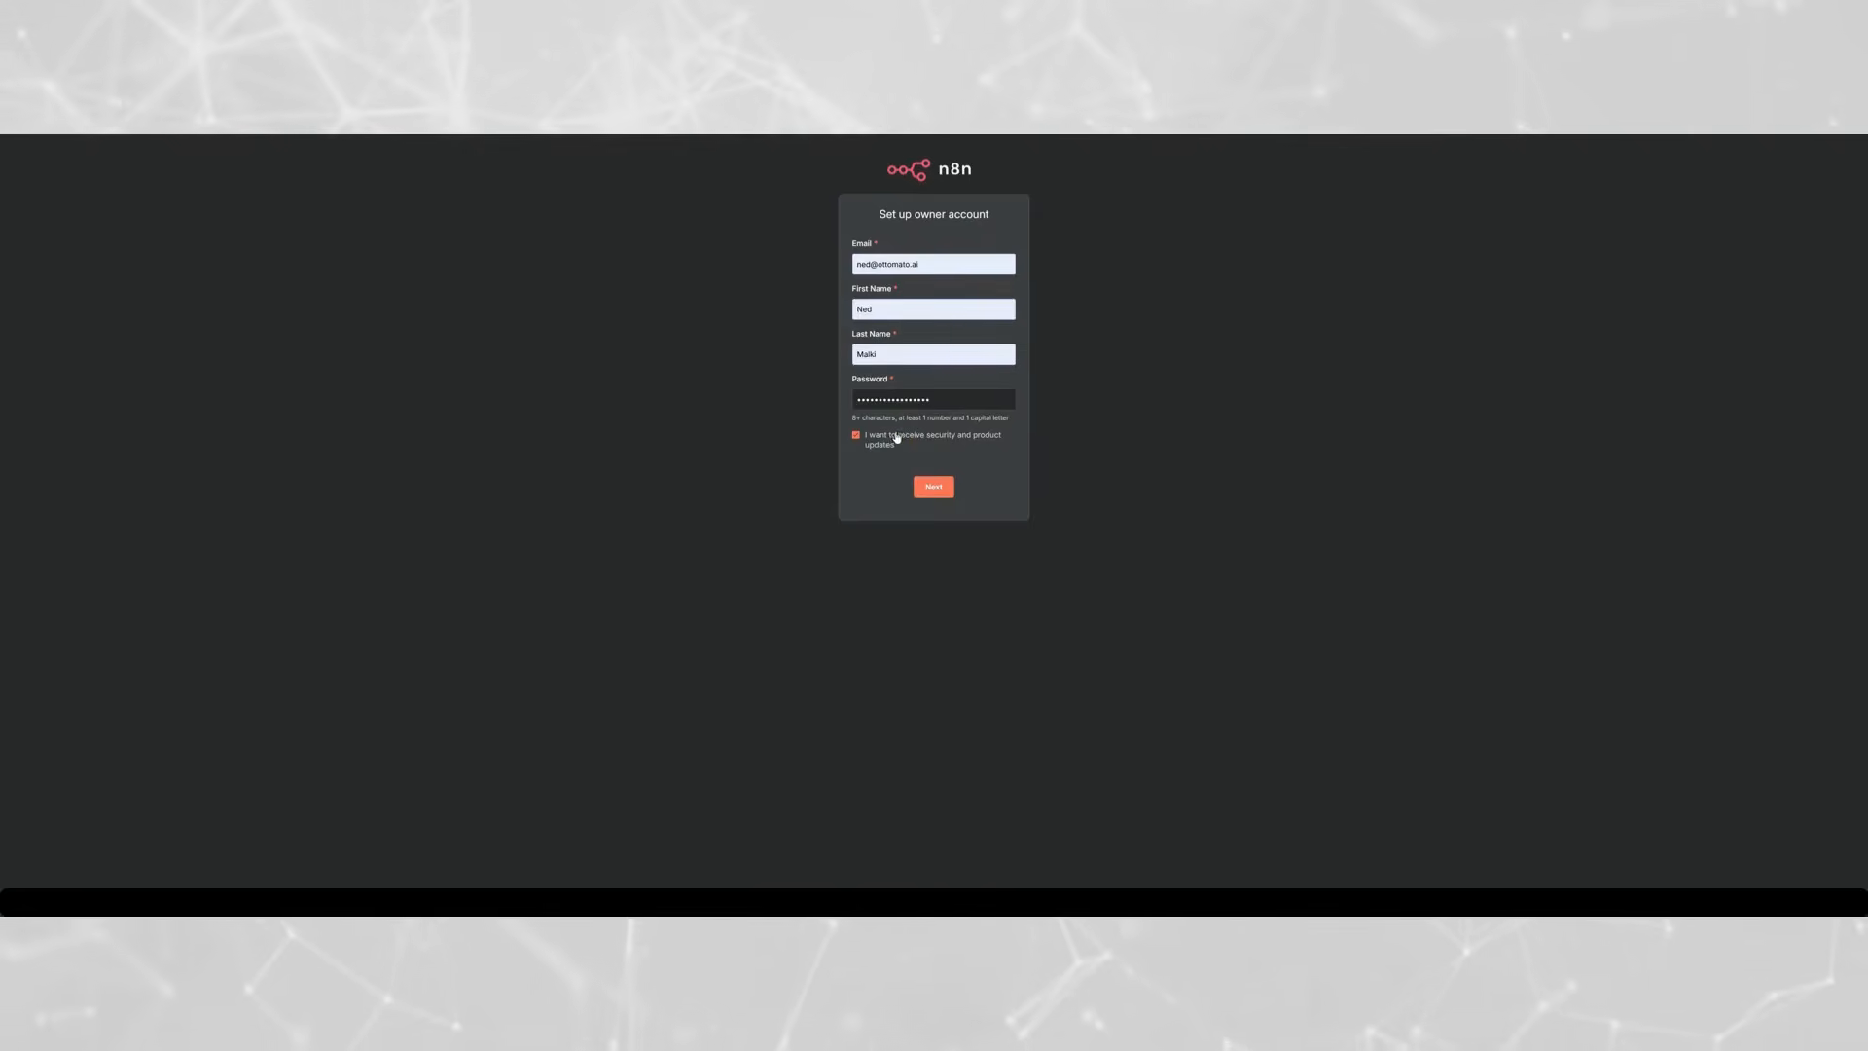
pyautogui.click(934, 486)
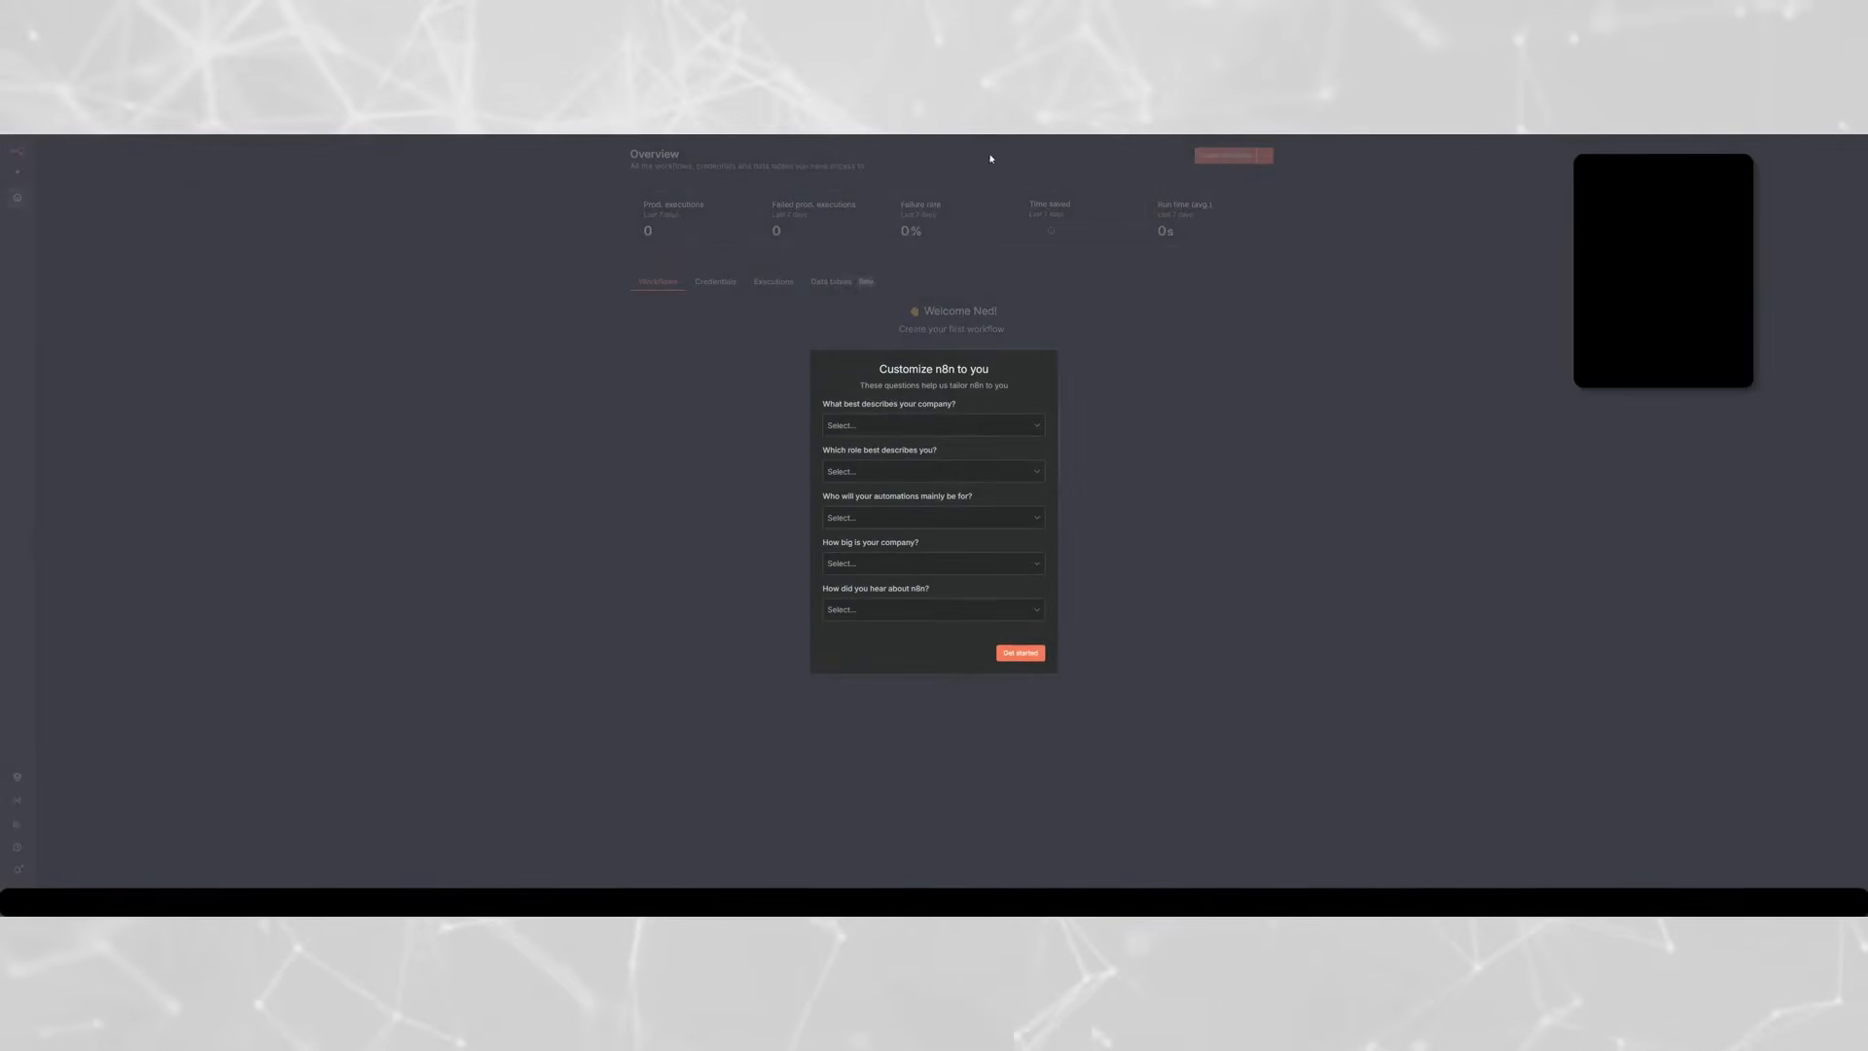
# - Submit the n8n customization questionnaire to get started with the new instance
pyautogui.click(964, 428)
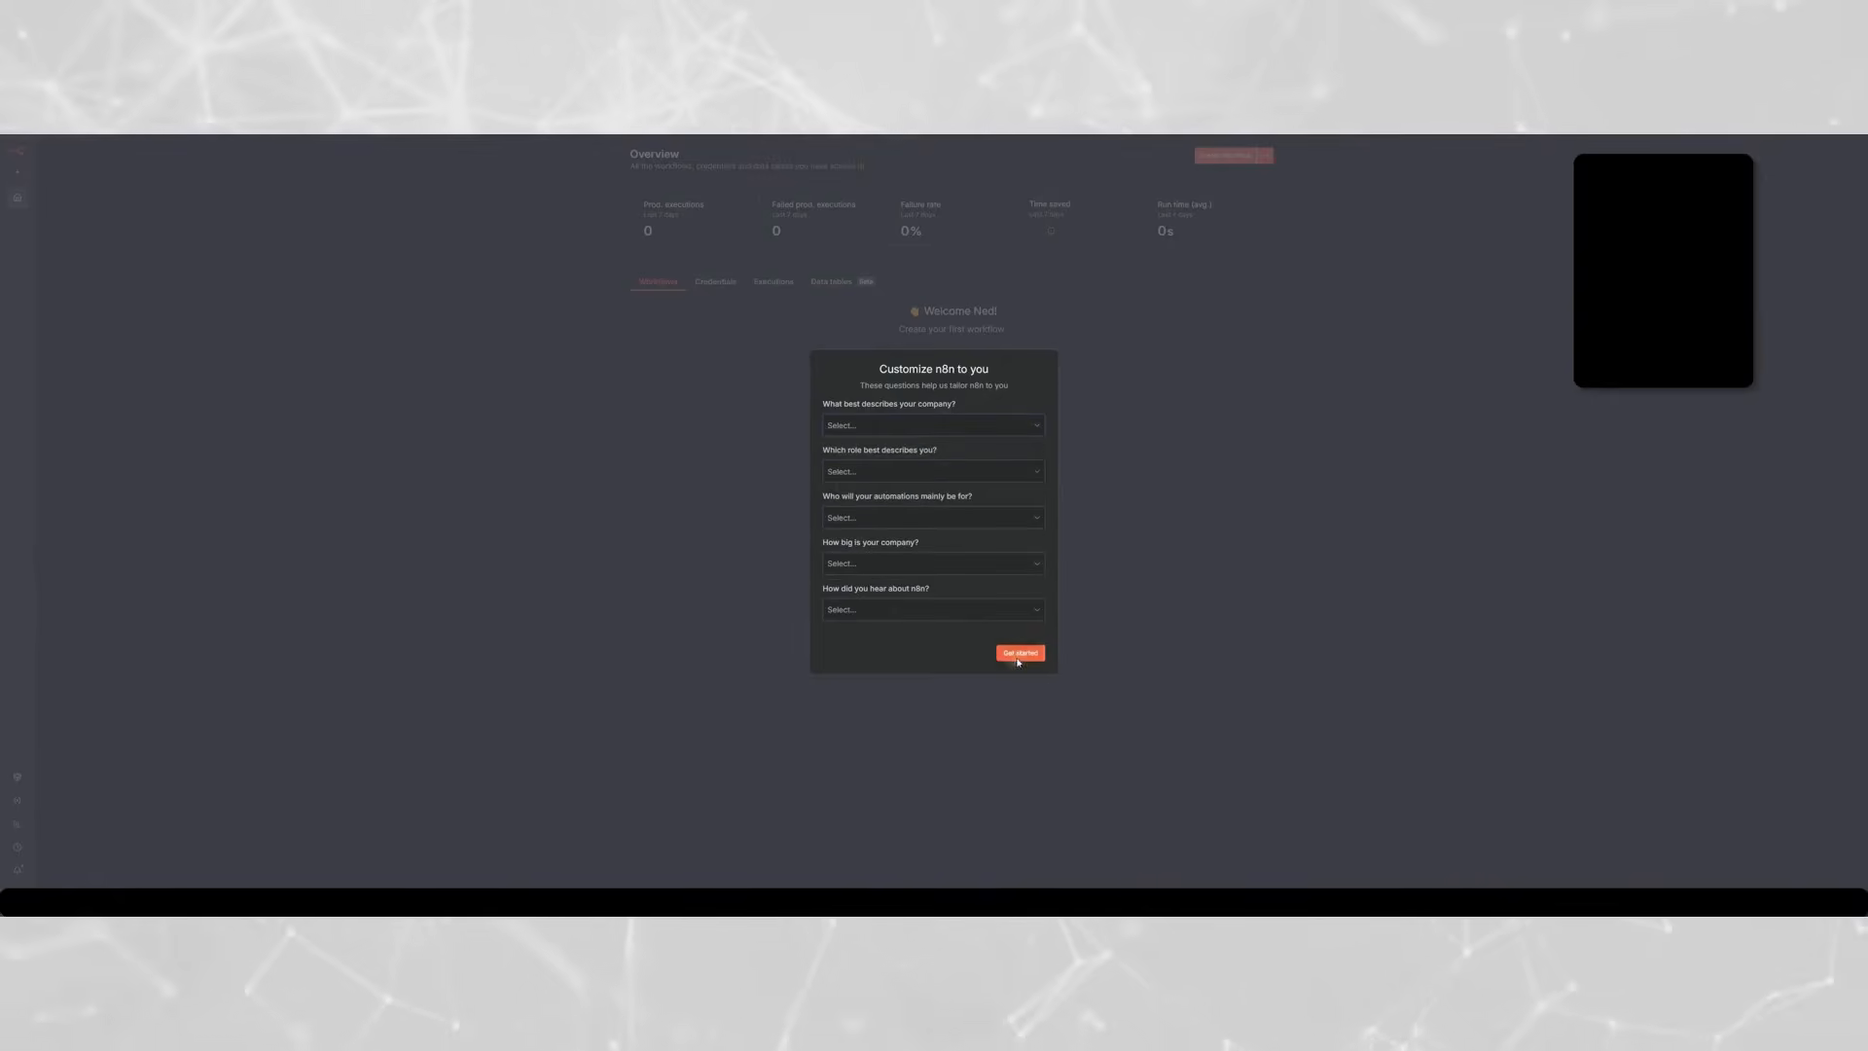
pyautogui.click(1019, 652)
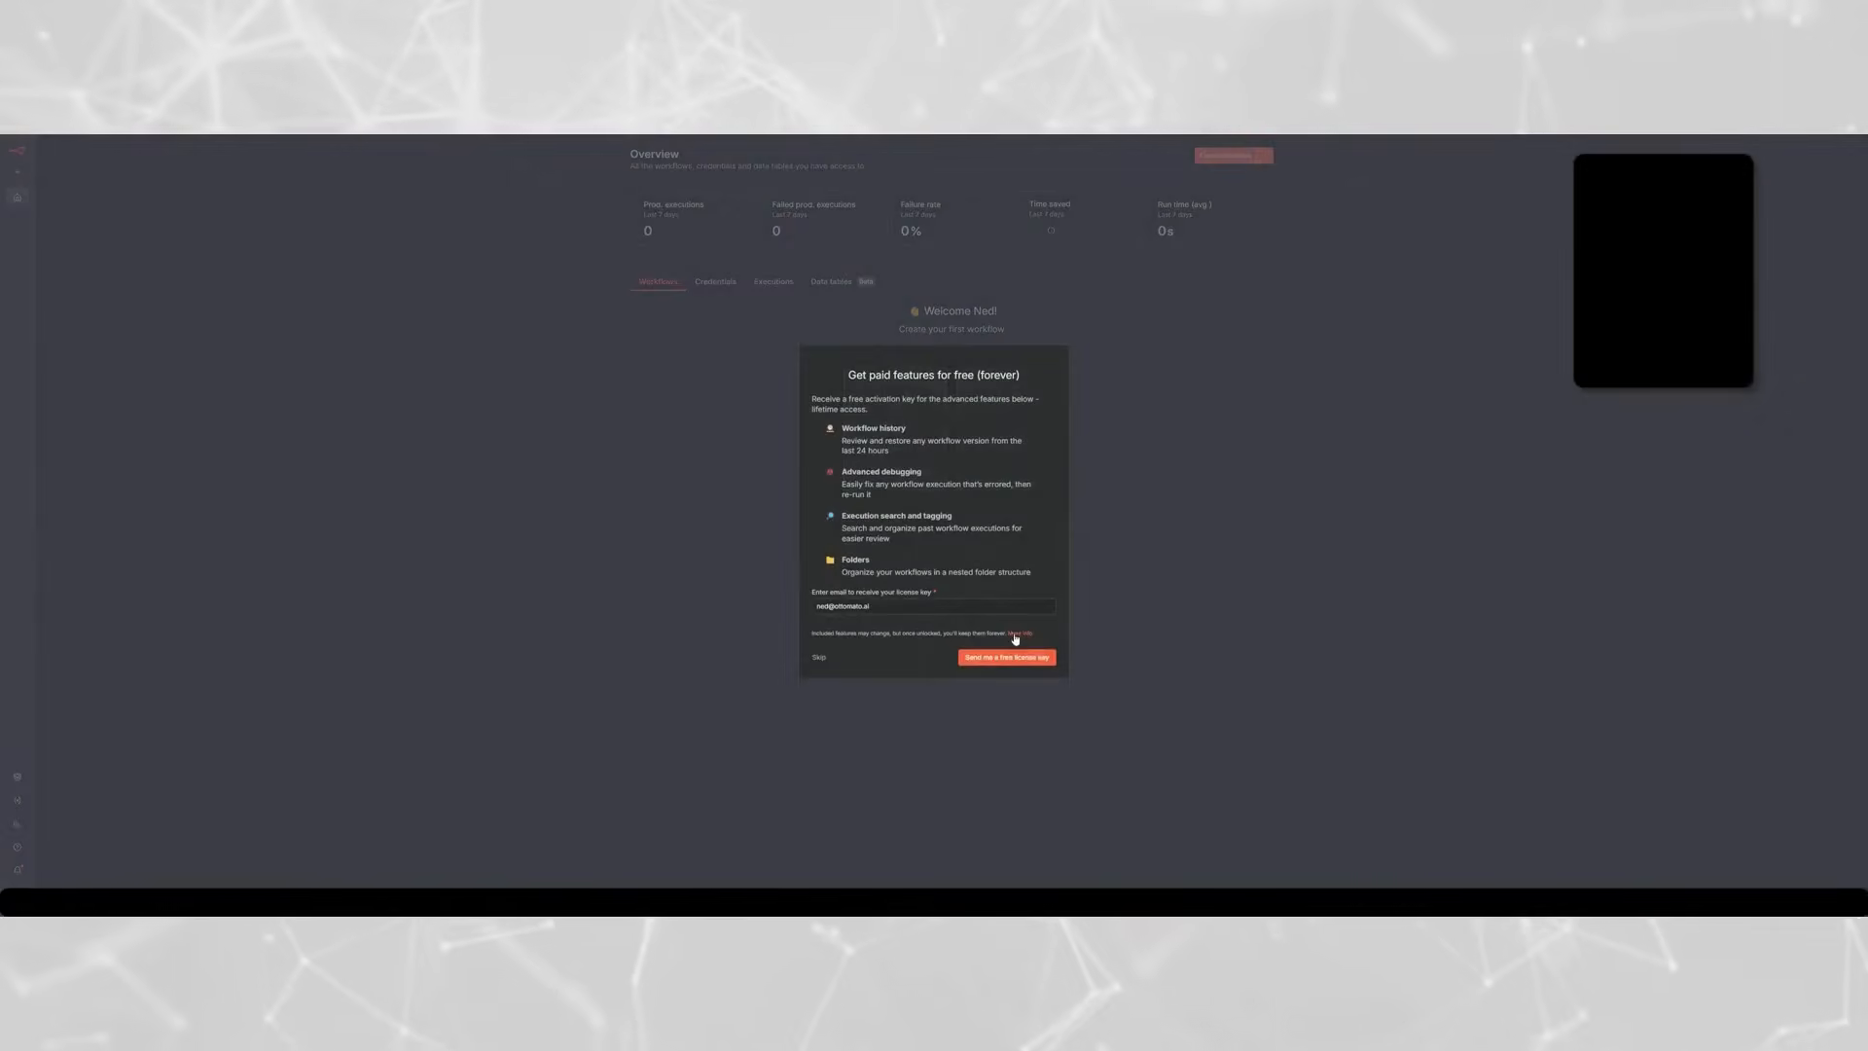